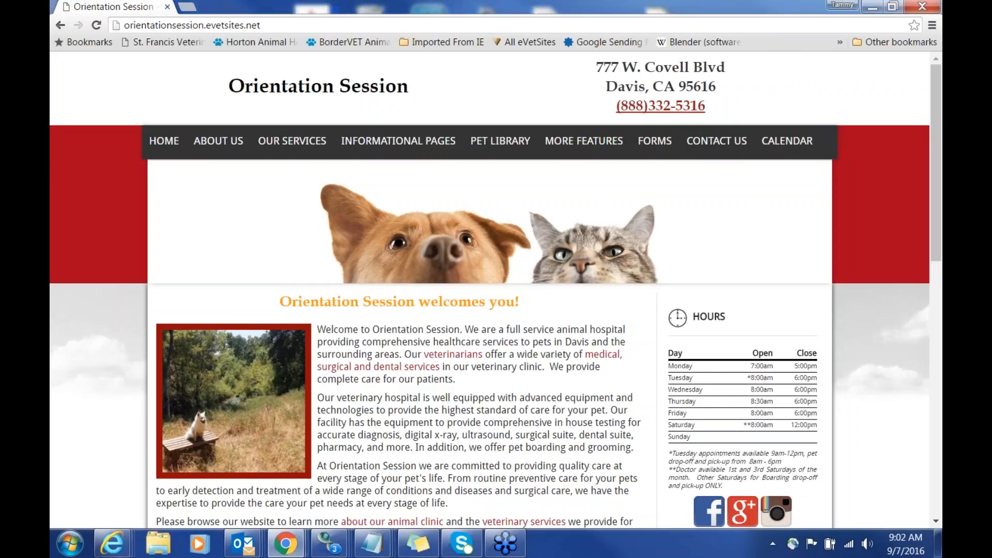
Step: Open the account login page through the key link in the website's footer
scroll(496, 290, "down", 3)
scroll(496, 289, "down", 7)
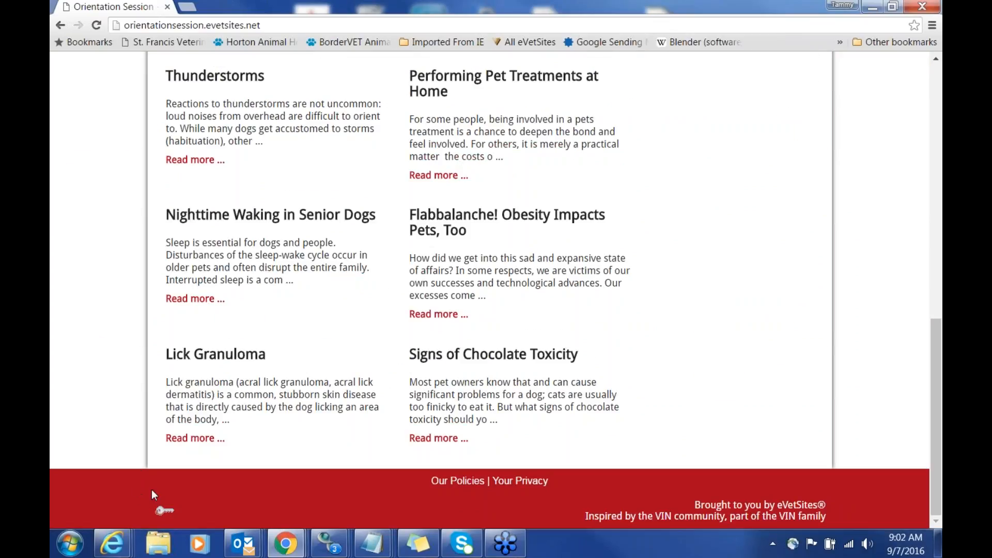
left_click(162, 510)
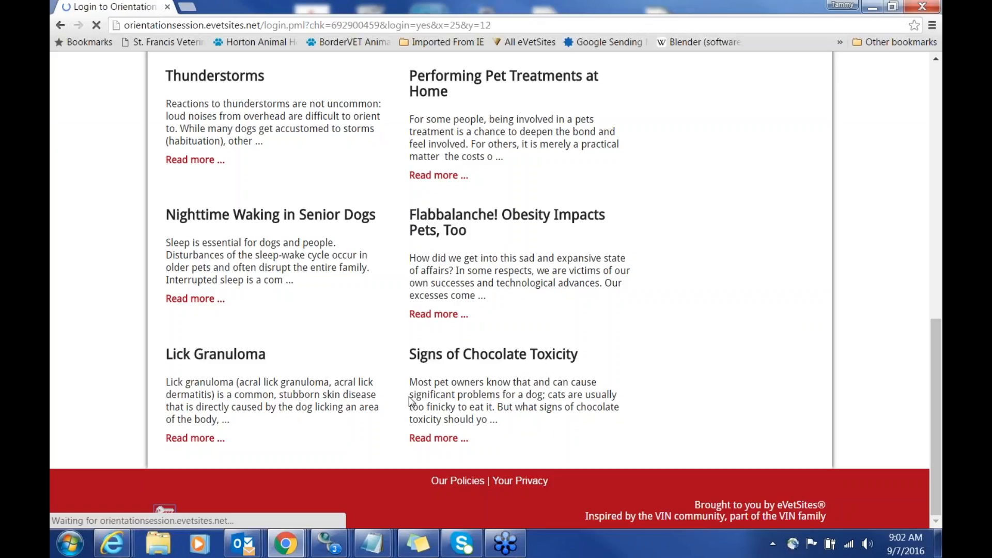
Step: Log in with the user name administrator and the account password, and continue to the website
left_click(625, 296)
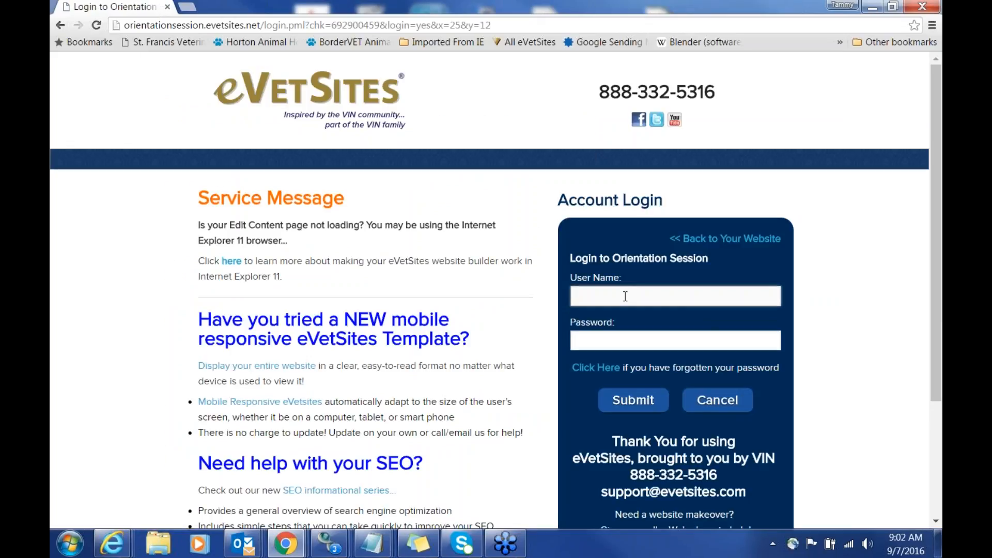
type("admin")
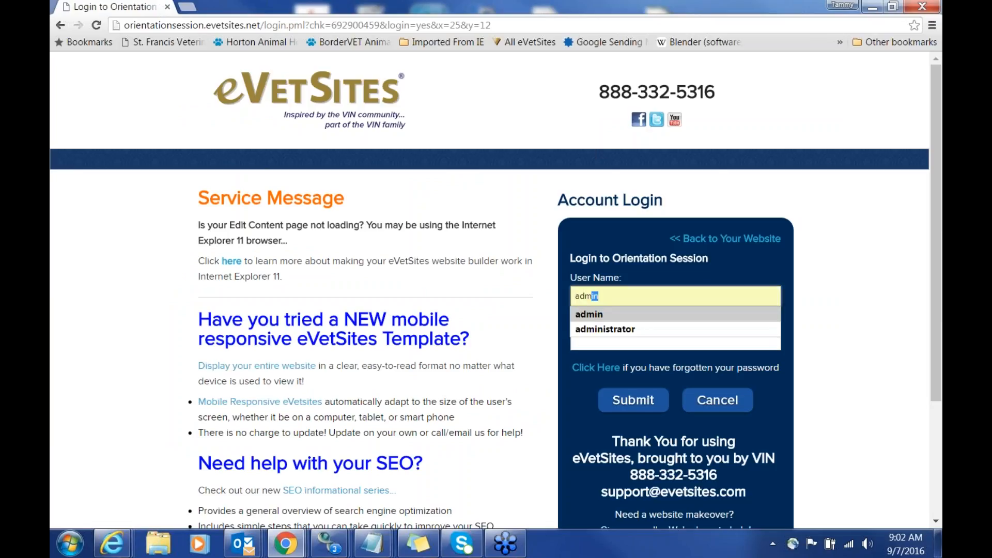
left_click(624, 329)
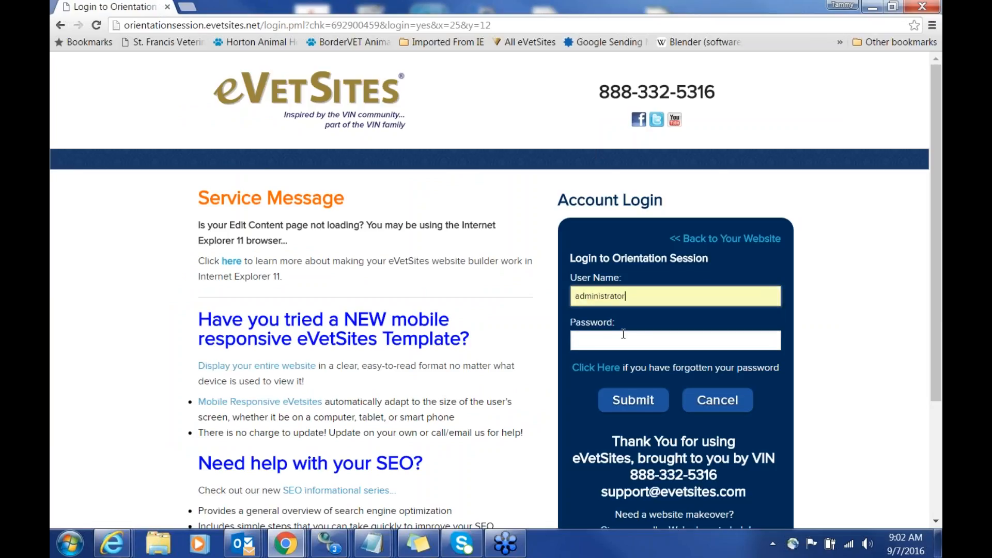
left_click(575, 341)
type("*********")
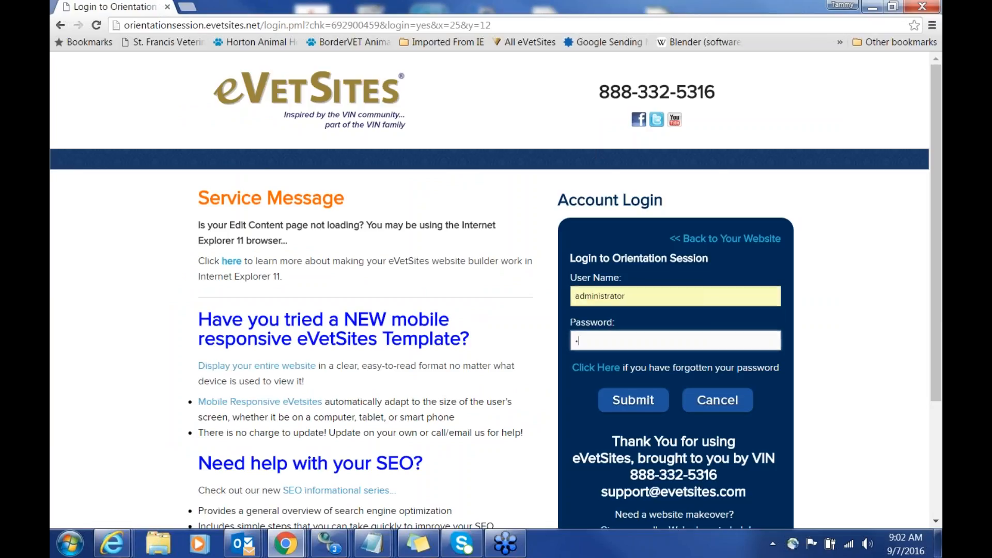
key("Return")
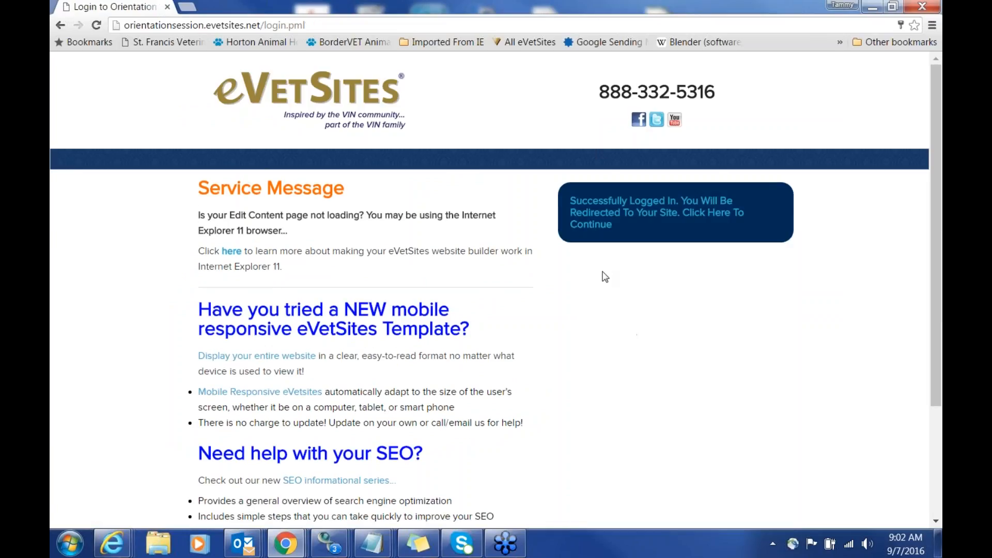
left_click(628, 226)
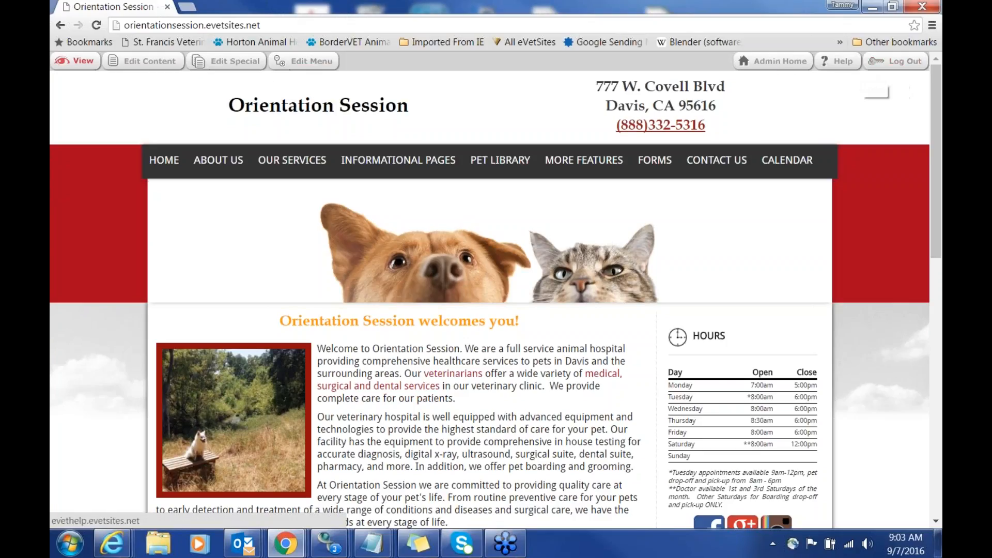
Step: Review the home page's header contact details, hours table, social media links and welcome text
left_click_drag(236, 100, 758, 135)
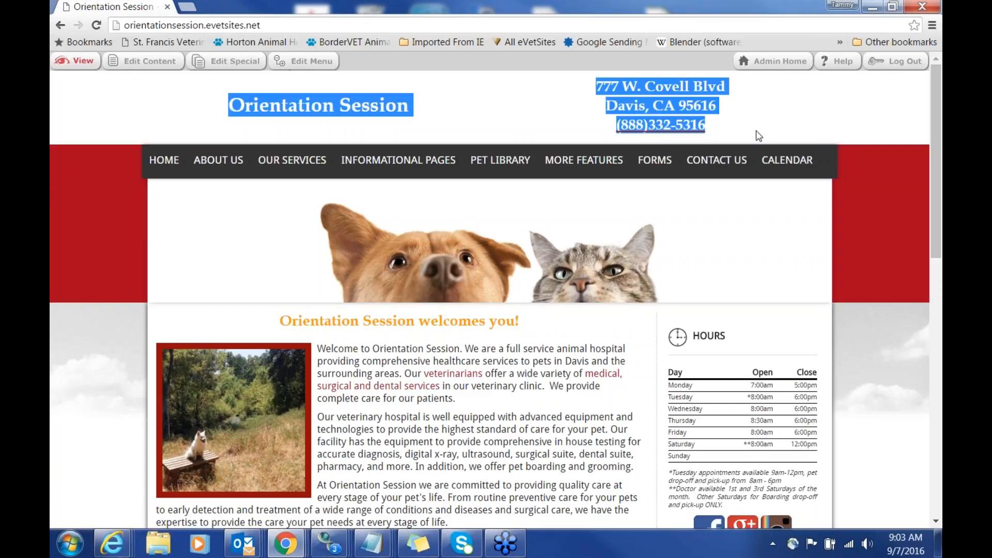
left_click_drag(669, 363, 814, 509)
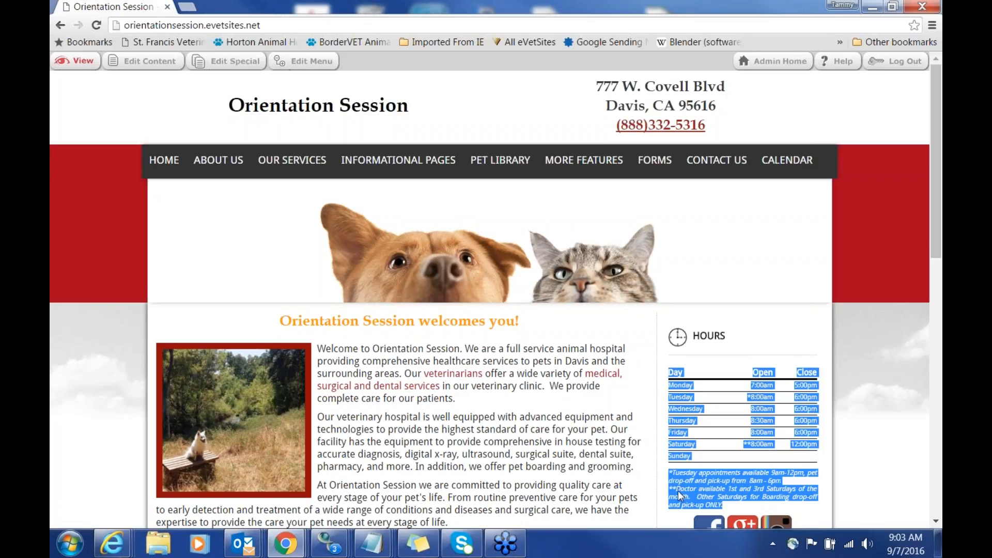
scroll(678, 490, "down", 3)
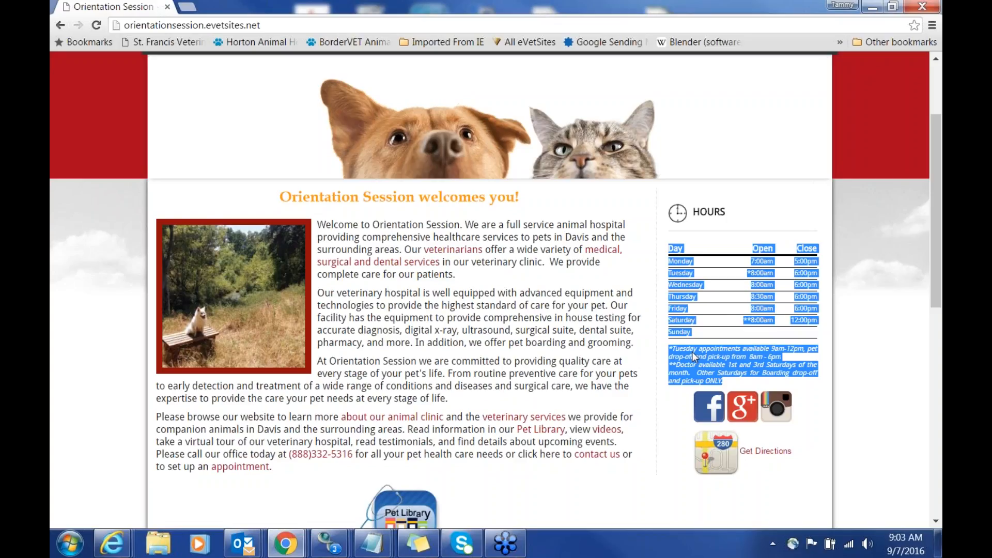
scroll(693, 355, "down", 3)
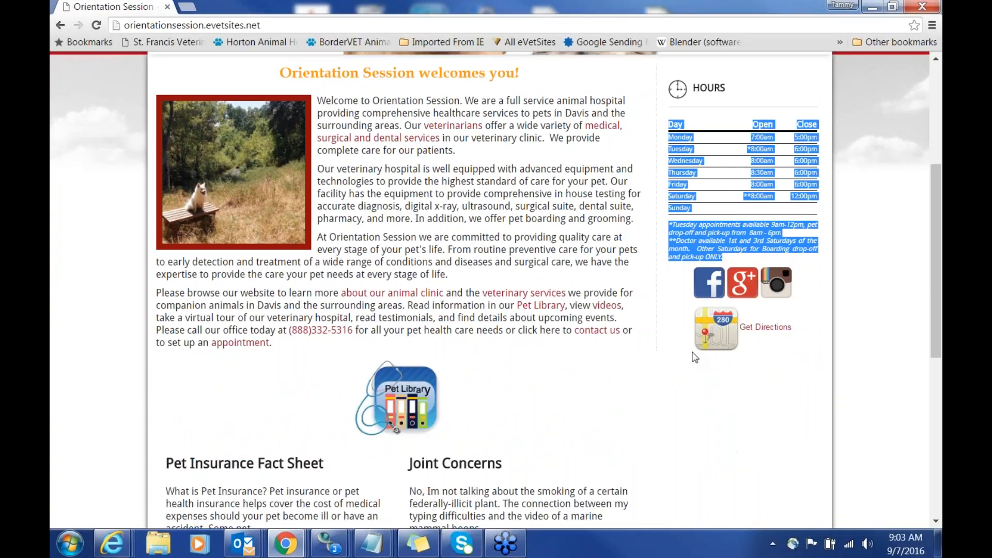
scroll(694, 356, "up", 4)
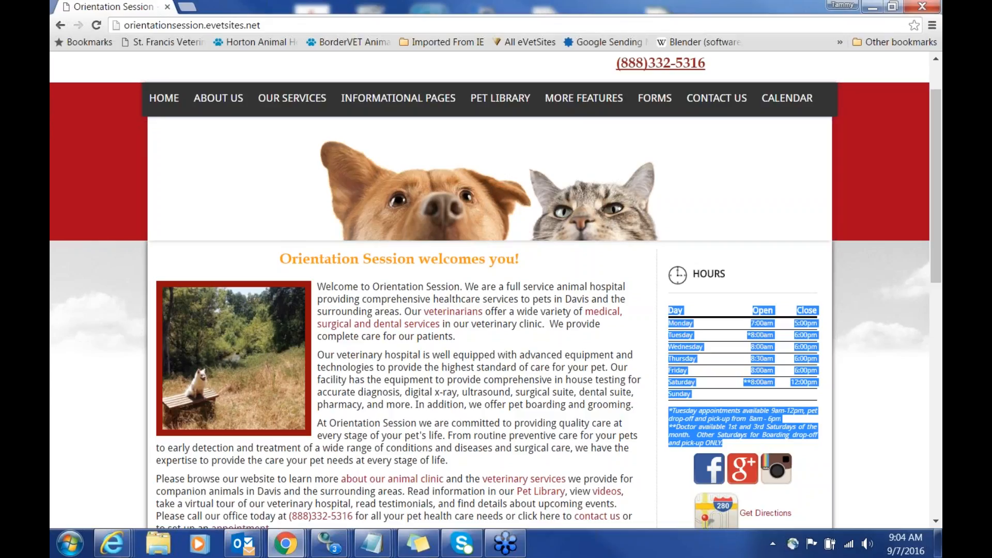
left_click(596, 400)
scroll(597, 400, "down", 2)
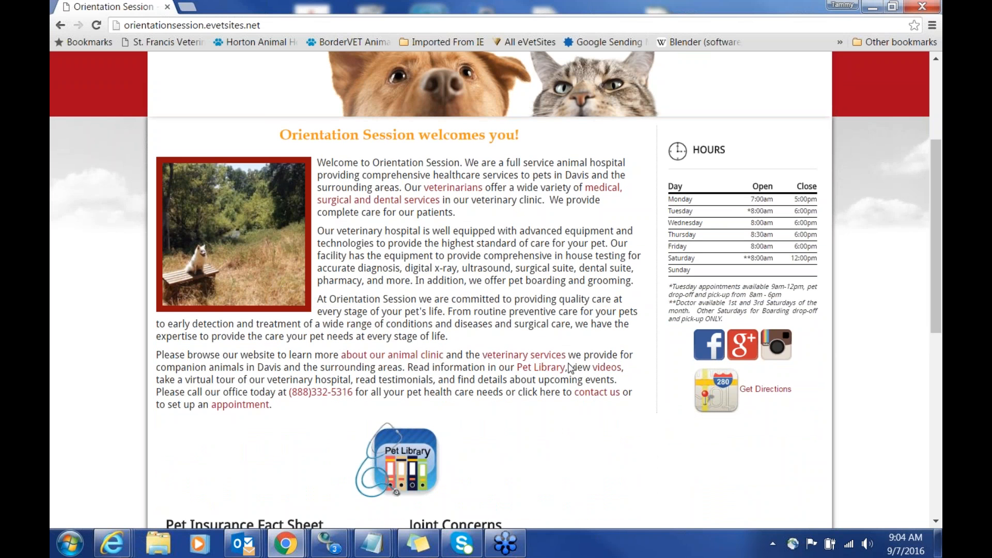
Step: Open the Pet Library page and inspect its content down to the footer
left_click(633, 457)
scroll(634, 457, "down", 7)
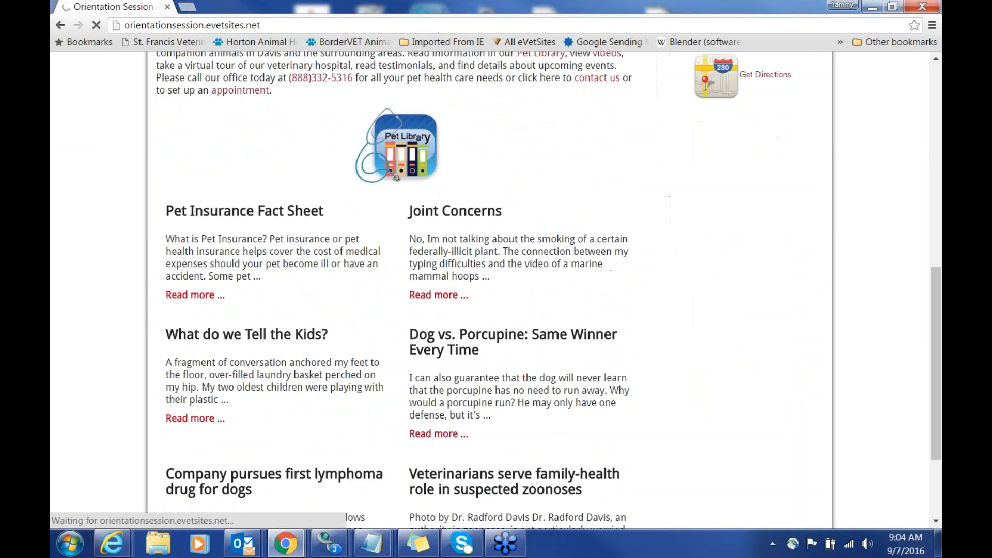
scroll(582, 456, "down", 5)
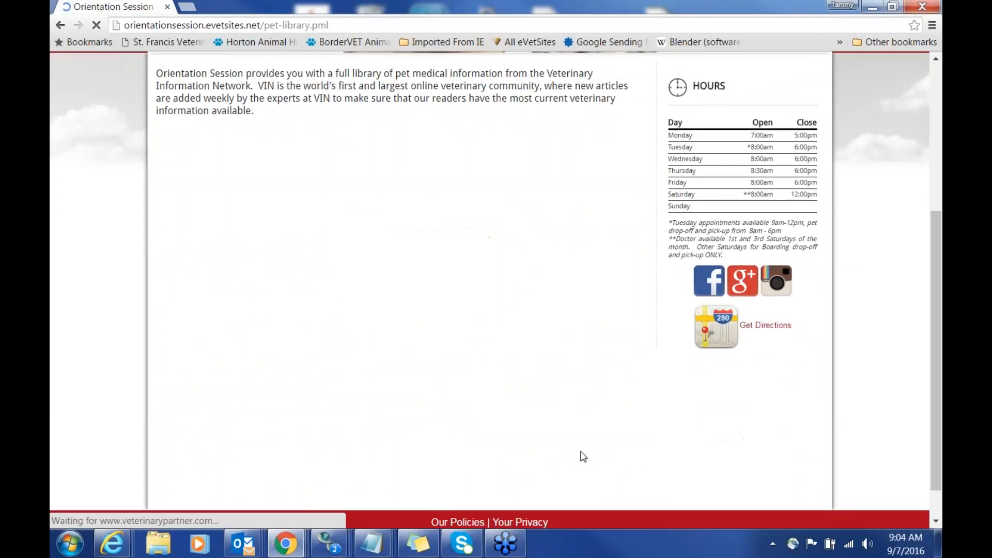
left_click_drag(380, 486, 863, 503)
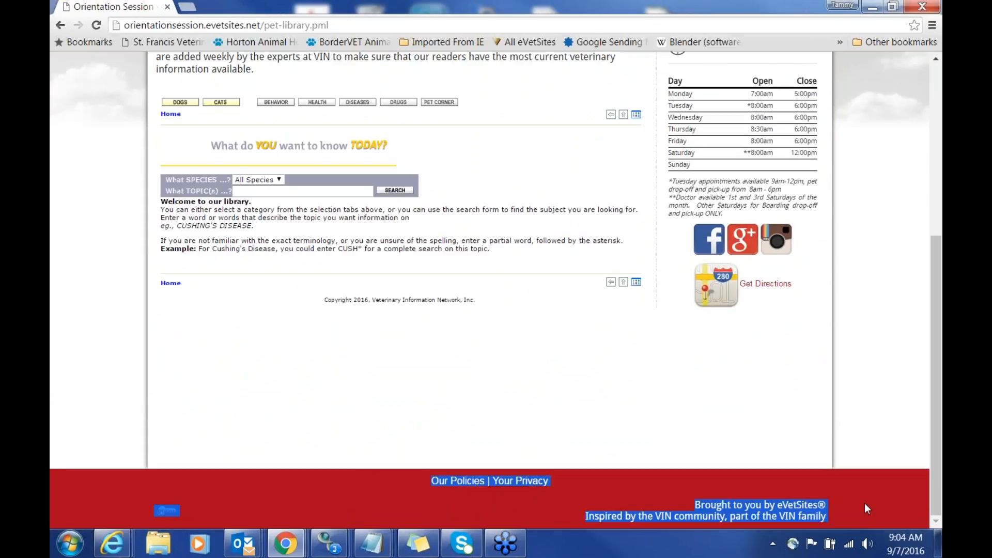
Step: Return to the website's home page and look over the subpages in its navigation bar
left_click(635, 425)
scroll(626, 426, "up", 6)
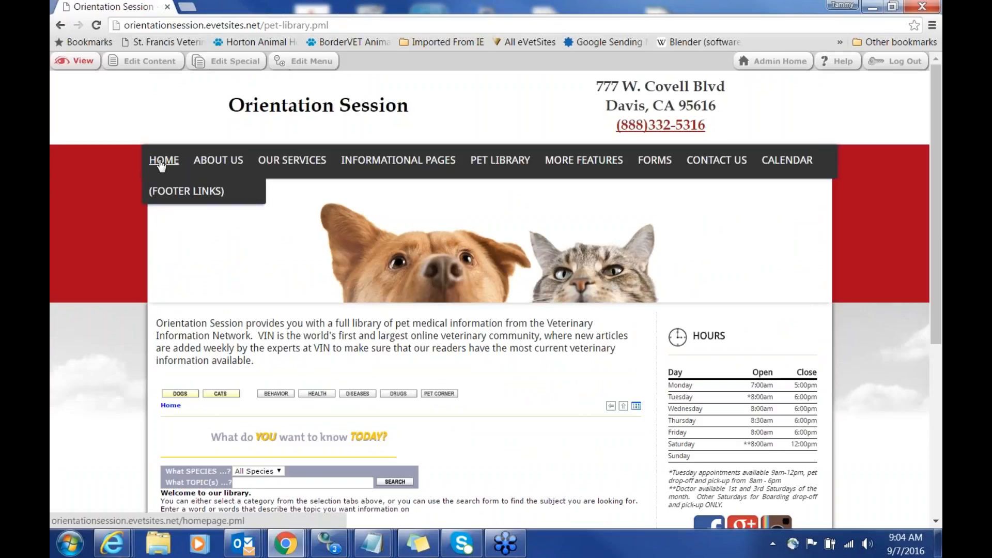
left_click(162, 161)
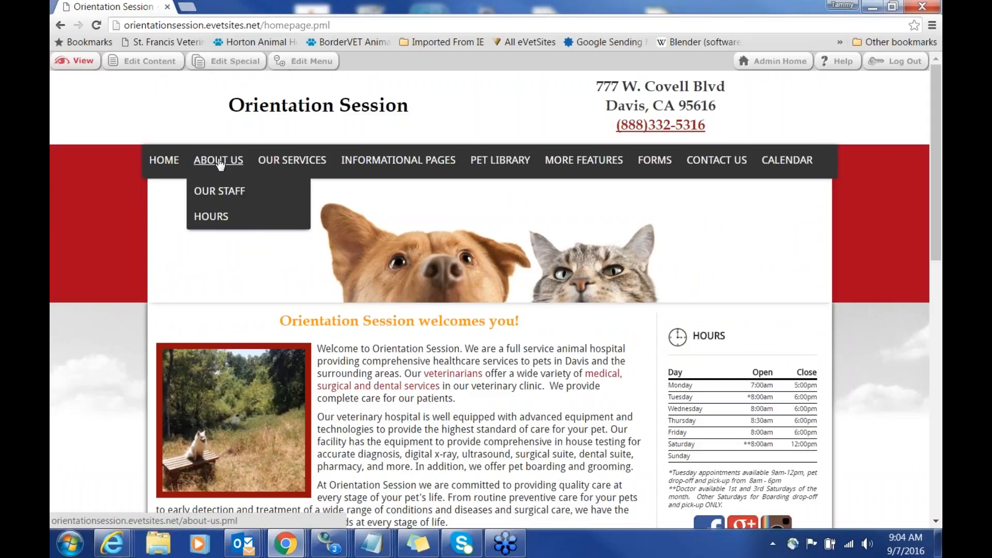
mouse_move(275, 163)
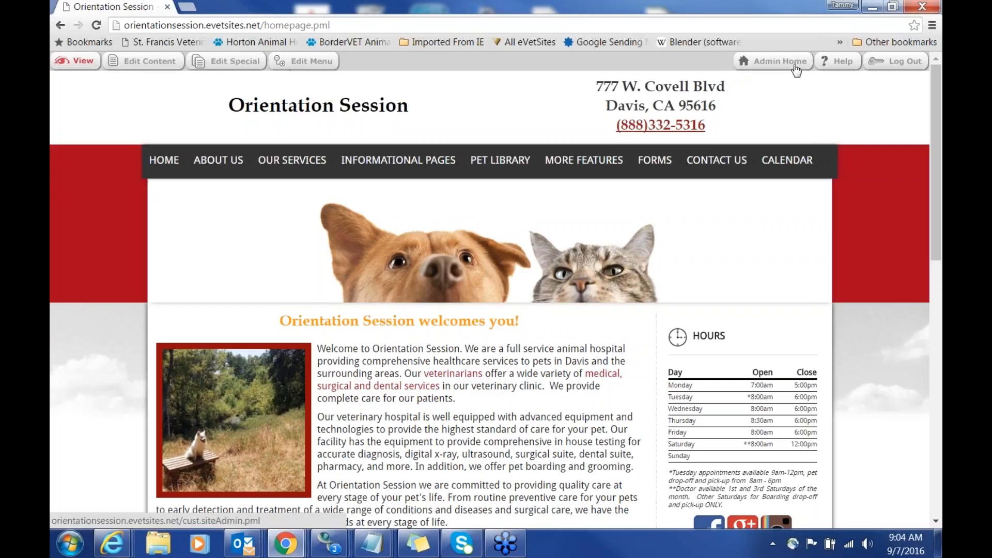
Step: Go to the site's administration home page and open the template selection for changing the current template
left_click(780, 61)
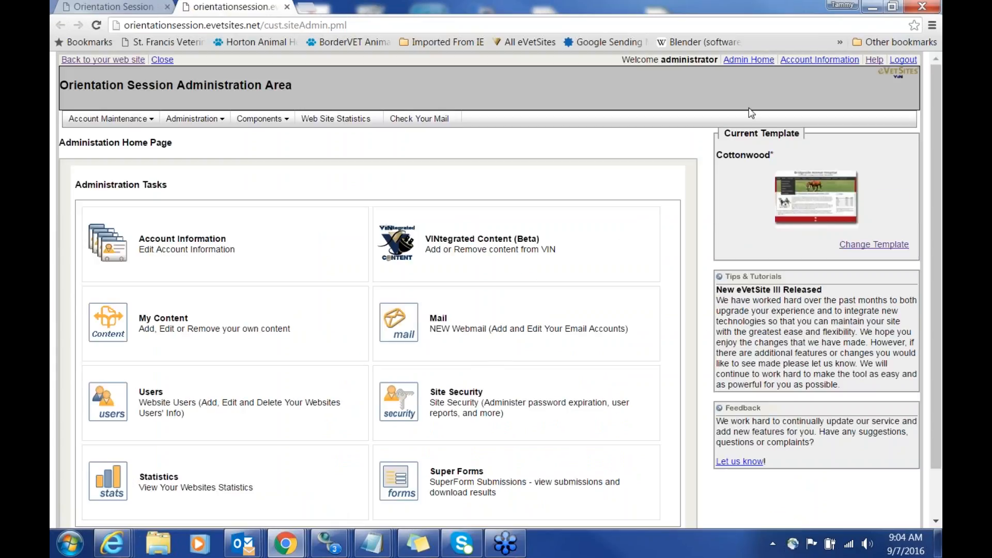
left_click_drag(726, 133, 807, 138)
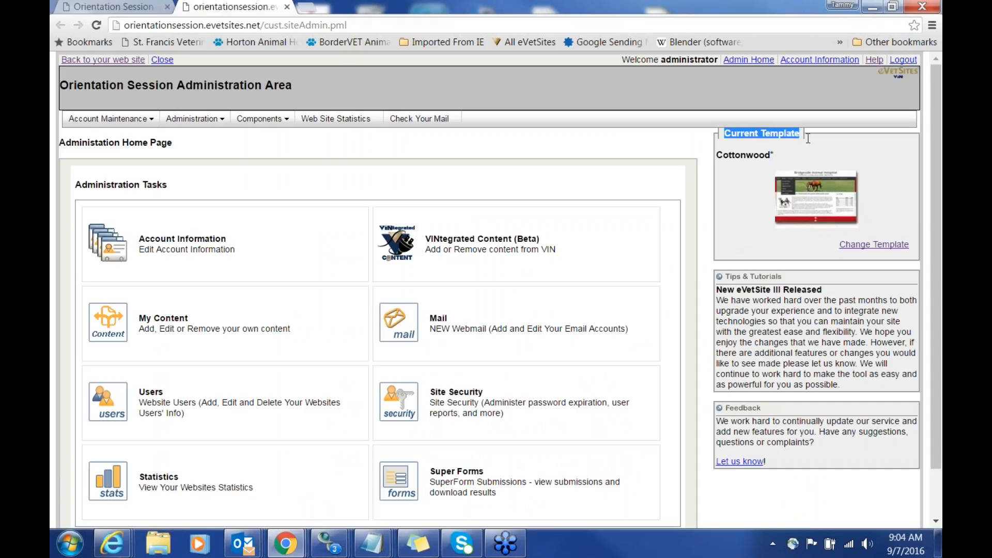
left_click(872, 246)
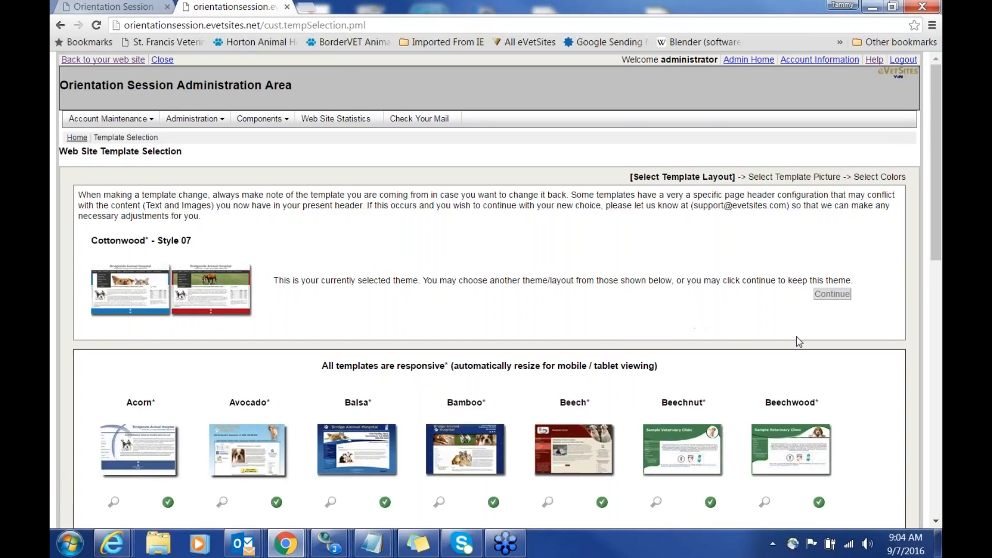
Step: Browse the responsive template layouts and preview Avocado, Balsa, Bamboo and Cherry
scroll(876, 360, "down", 4)
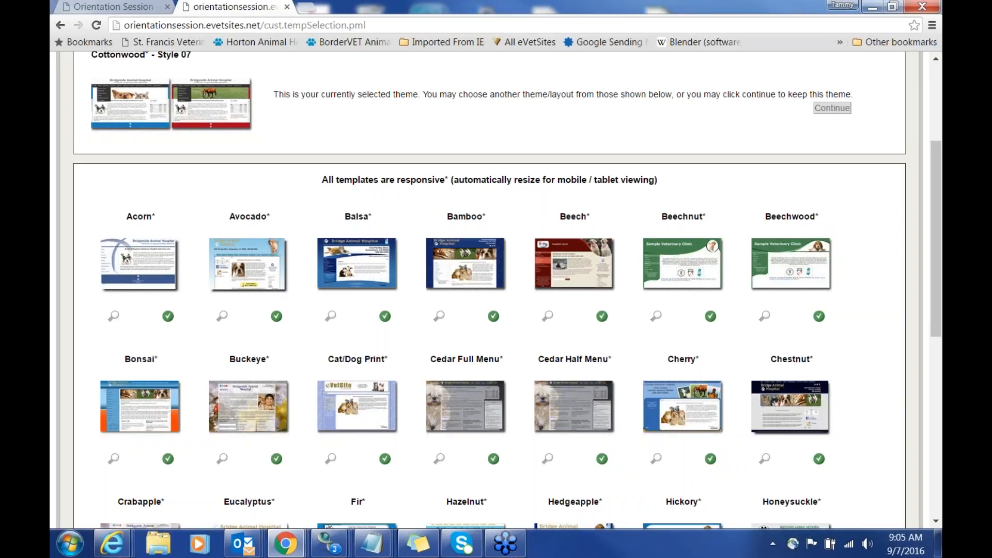
scroll(496, 289, "down", 1)
scroll(496, 289, "down", 1)
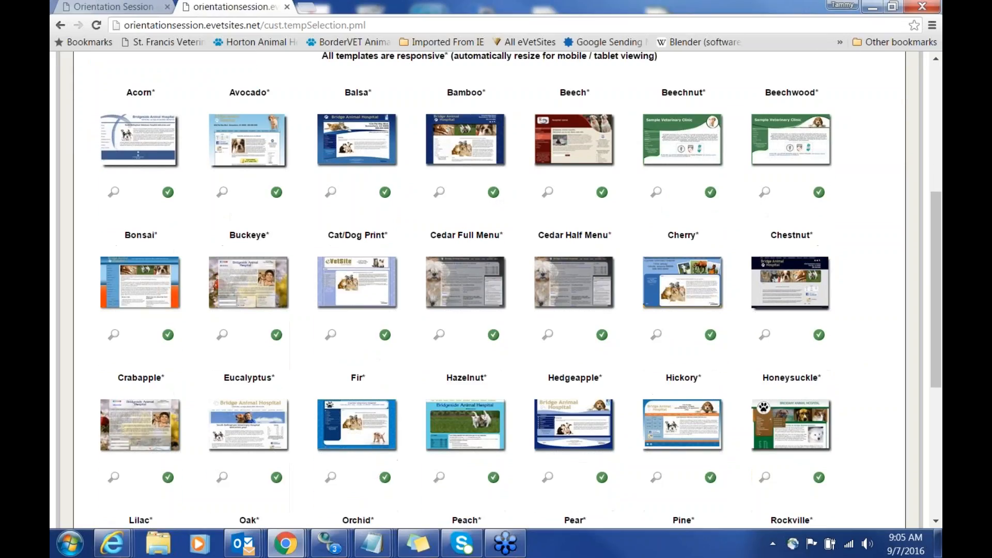
mouse_move(247, 149)
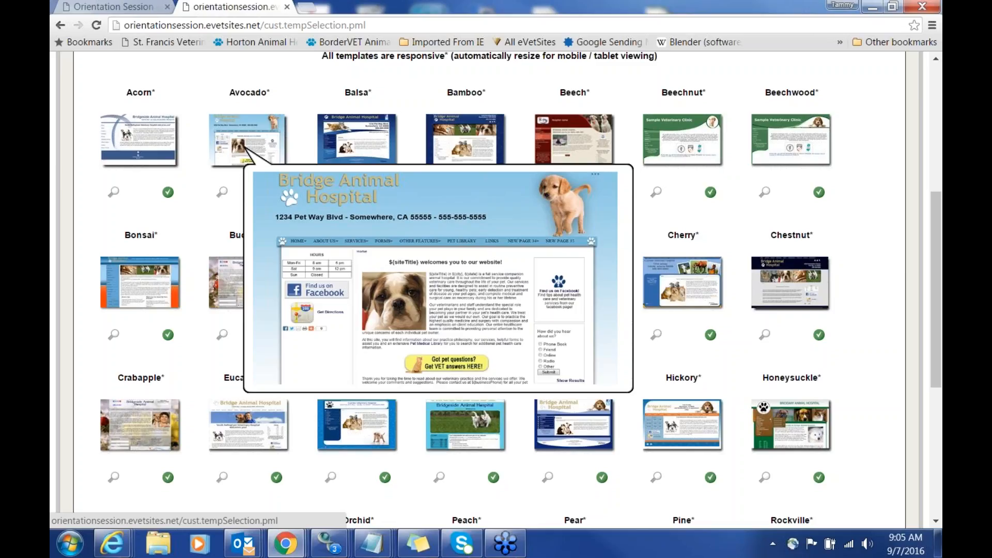
mouse_move(355, 140)
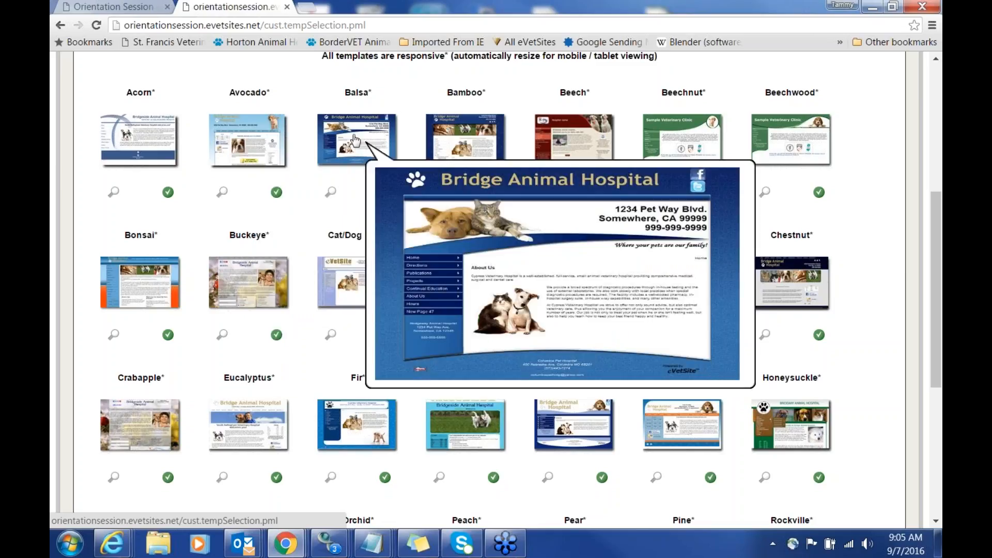
mouse_move(441, 139)
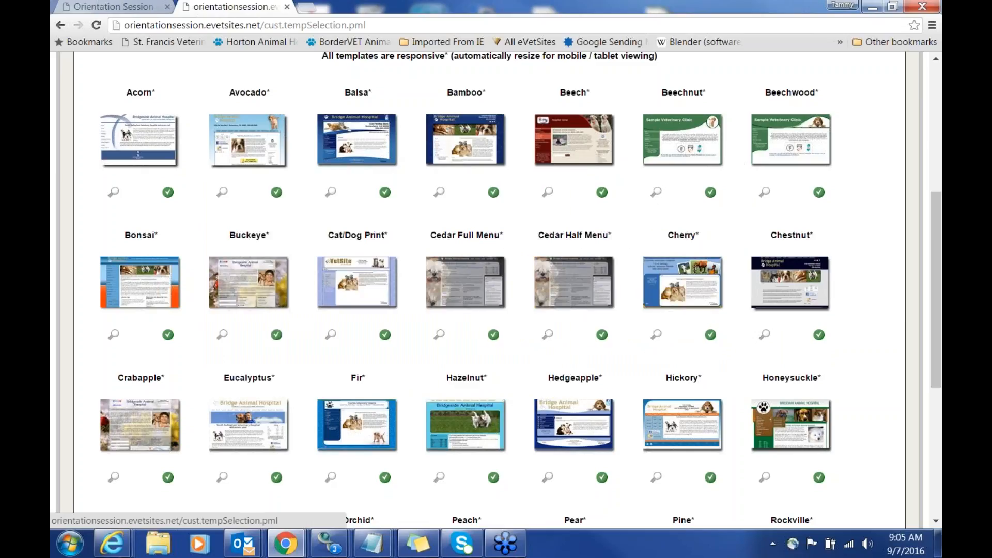
mouse_move(643, 274)
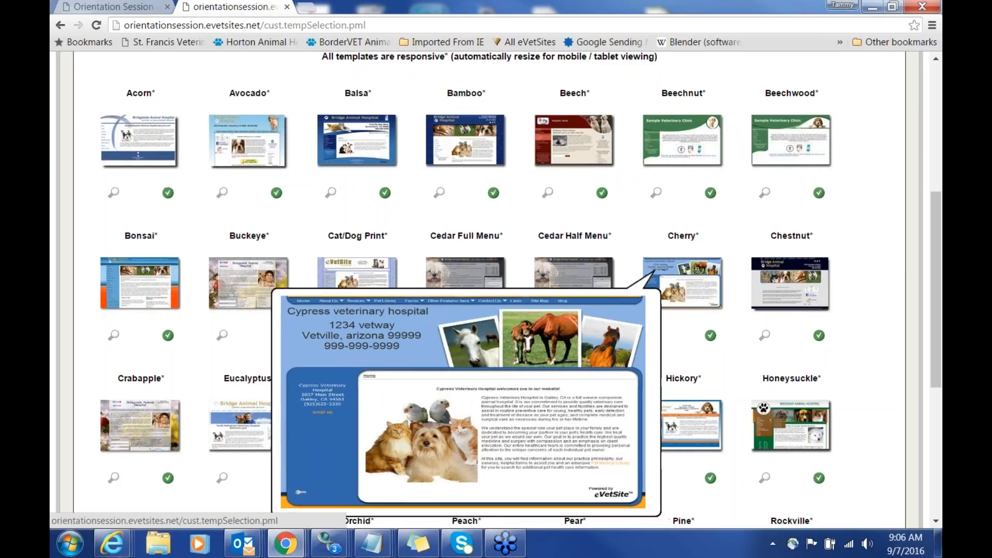
Step: Check the name and style of the currently selected template so it can be noted
scroll(421, 231, "up", 6)
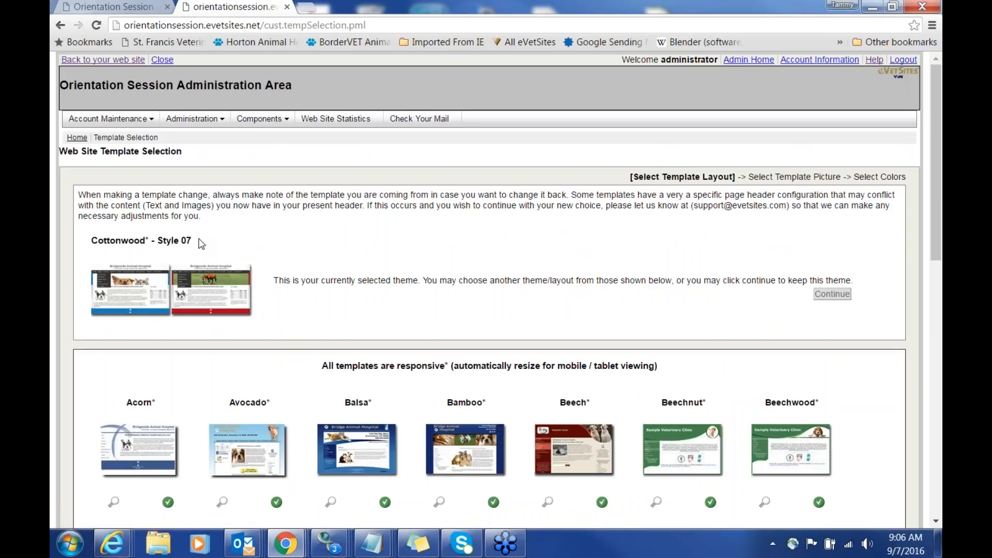
left_click_drag(201, 244, 90, 242)
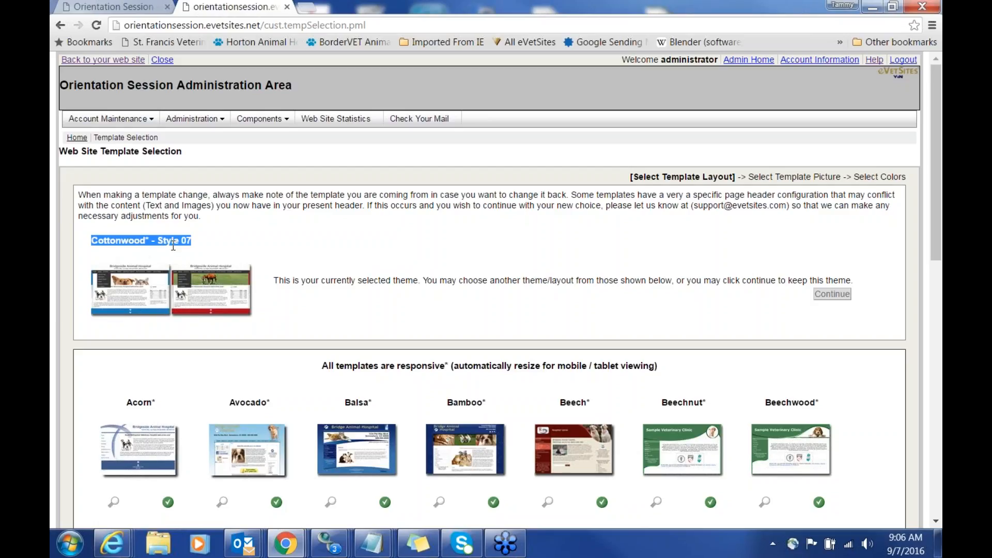
left_click(629, 325)
Step: Select the Cherry template layout with the Pic a picture set
scroll(630, 325, "down", 3)
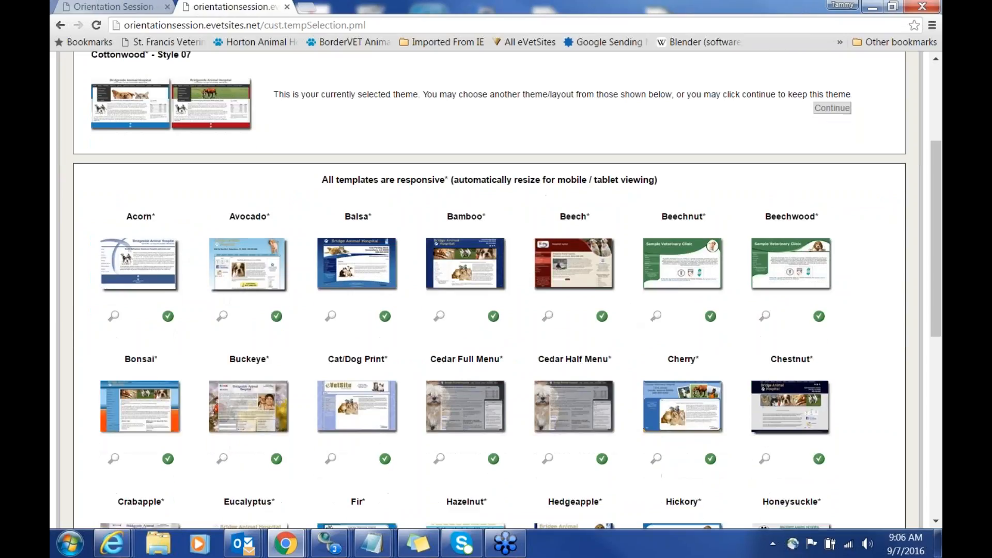
scroll(730, 411, "down", 1)
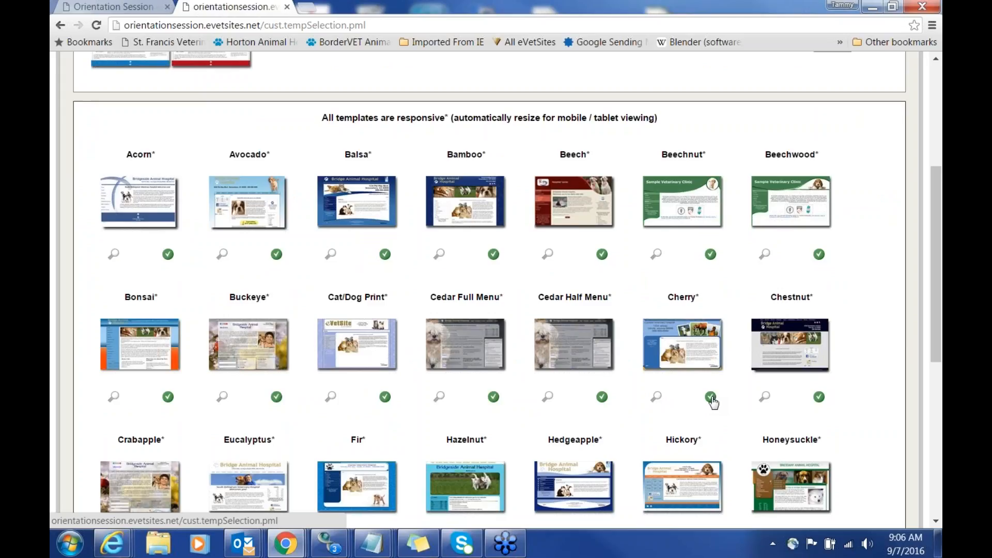
left_click(711, 397)
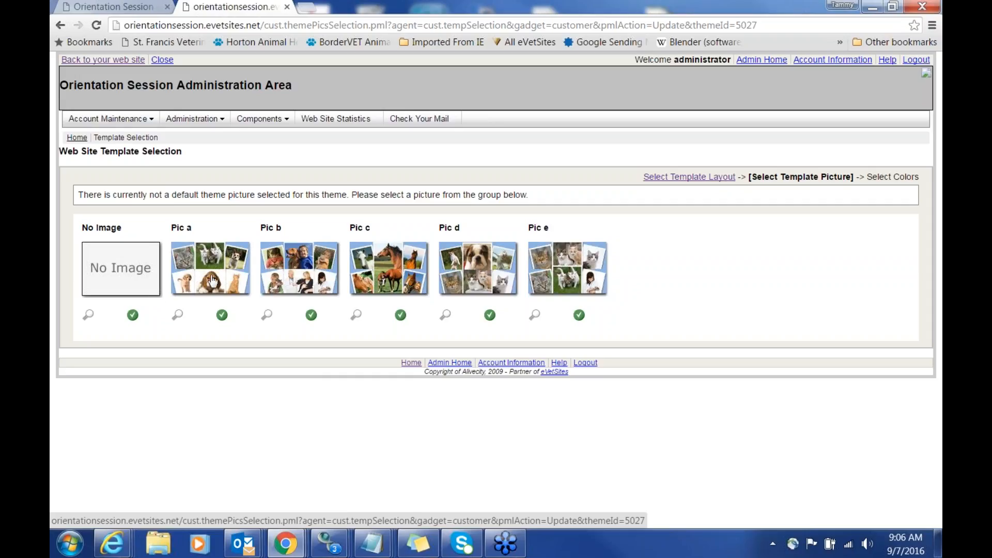
left_click(221, 316)
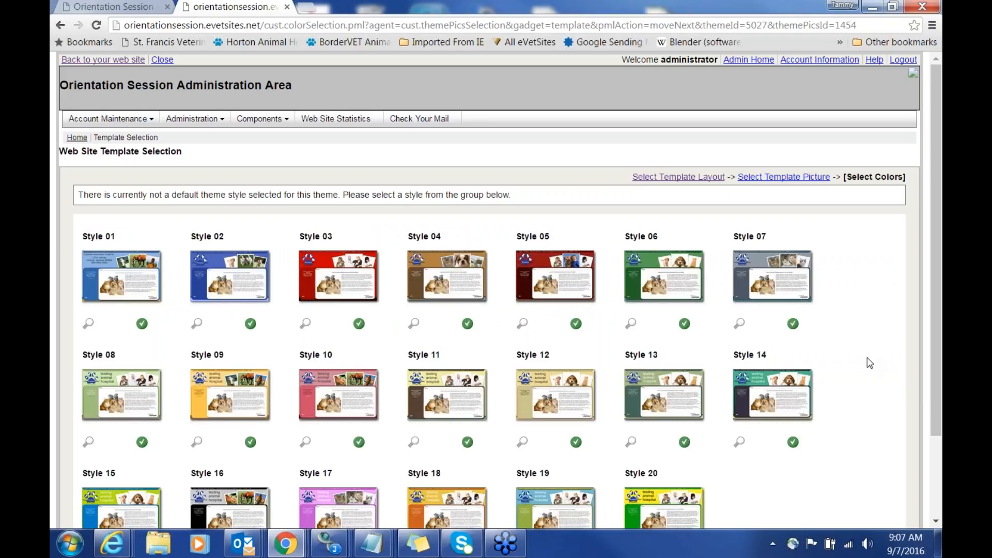
Step: Choose the Style 01 colors for the Cherry template and continue with it as the current theme
scroll(868, 365, "down", 1)
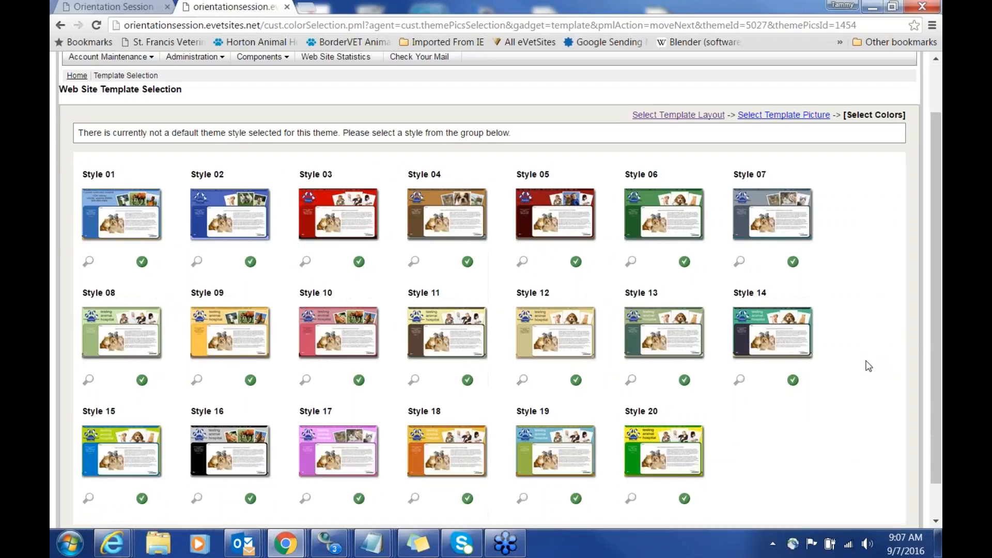
scroll(867, 366, "down", 1)
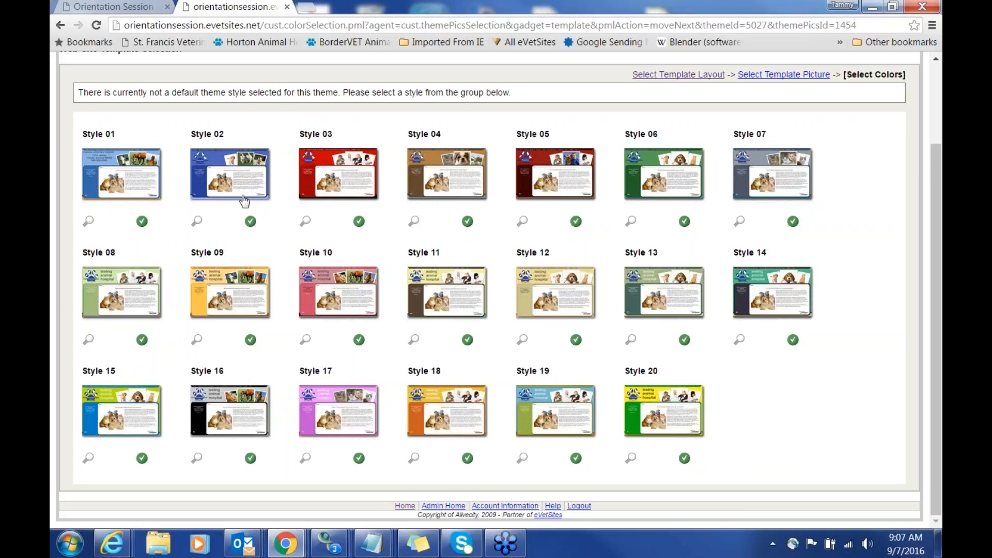
left_click(142, 221)
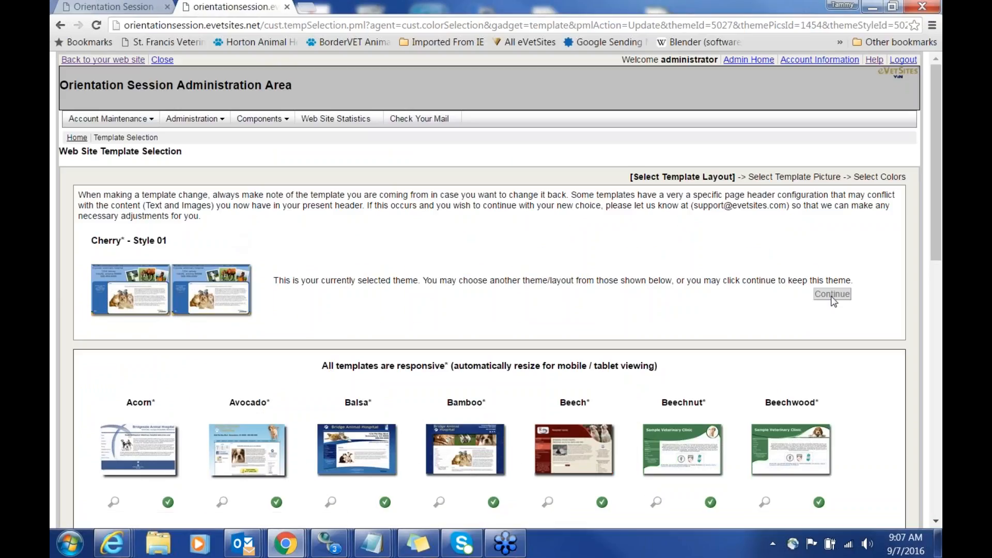
left_click(832, 291)
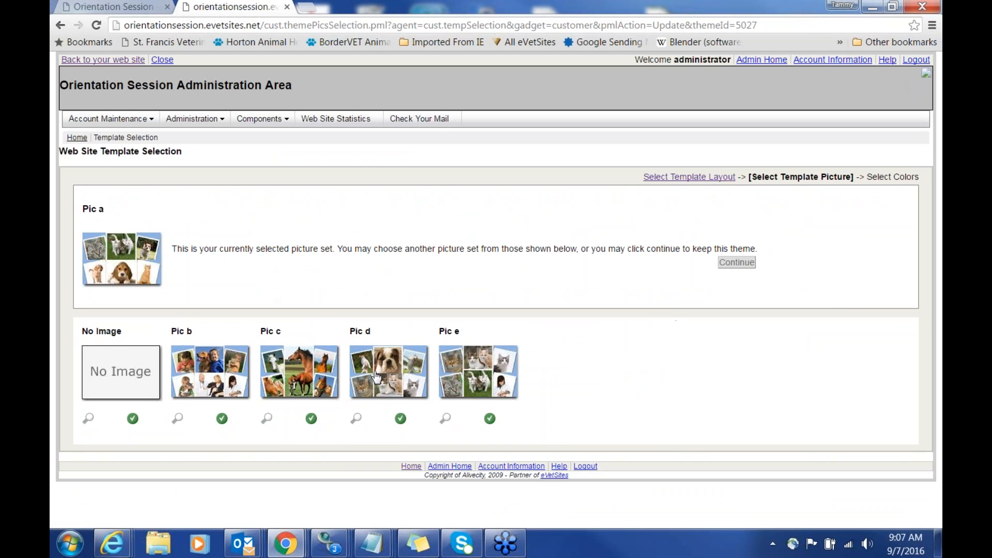
Step: Return to the web site, look over the home page, and open its content for editing
left_click(98, 61)
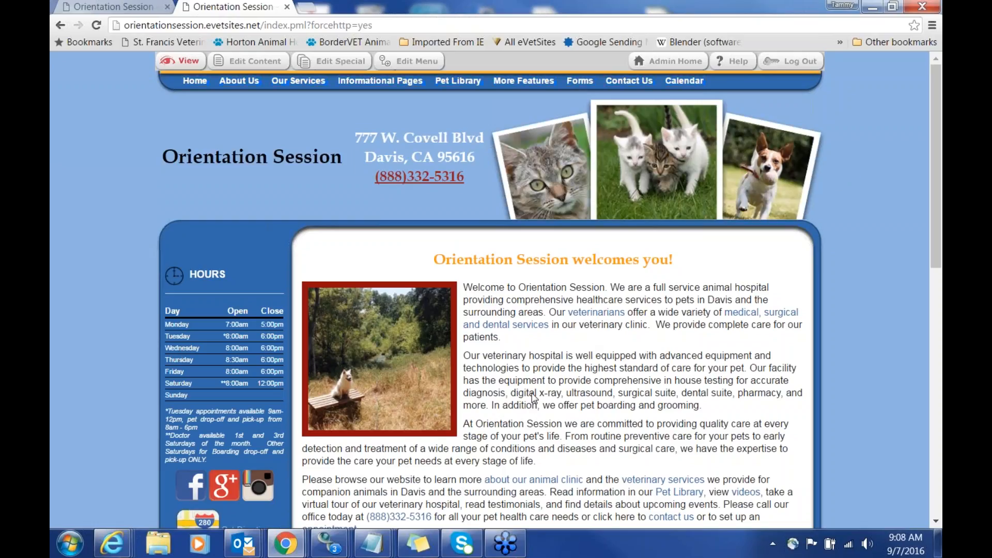
scroll(529, 397, "down", 1)
scroll(528, 395, "up", 1)
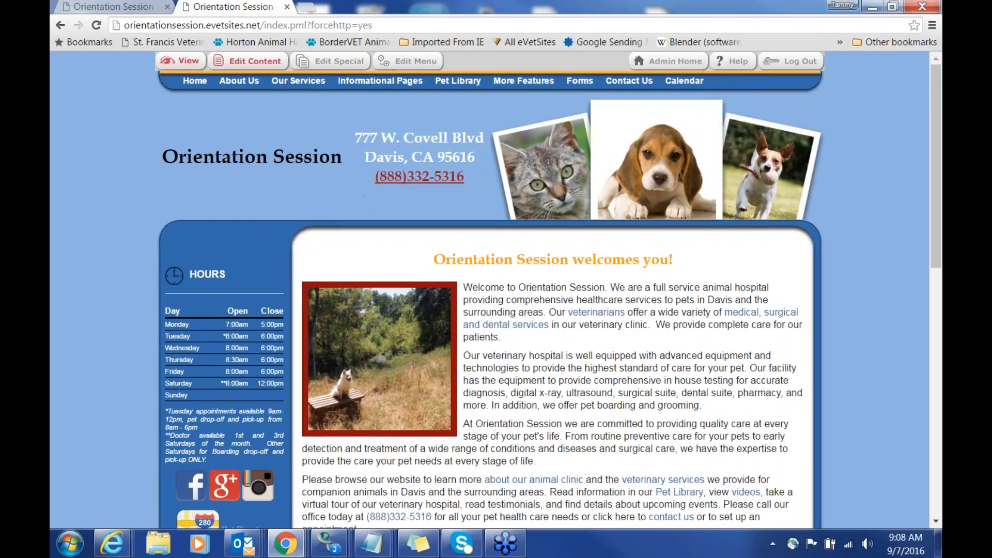
left_click(249, 61)
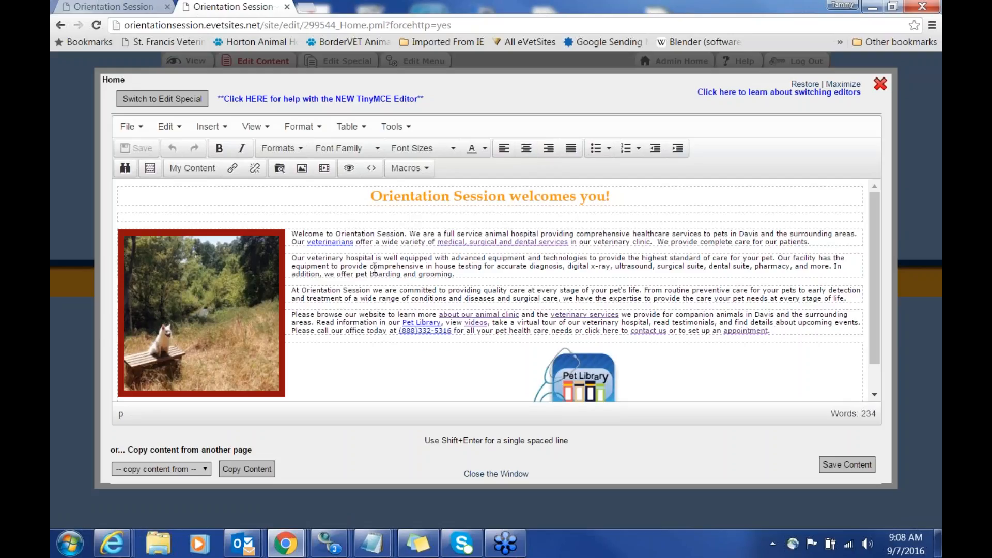
Step: Select the first two welcome paragraphs and locate the Clear formatting option without applying it
left_click(500, 277)
left_click_drag(291, 234, 462, 274)
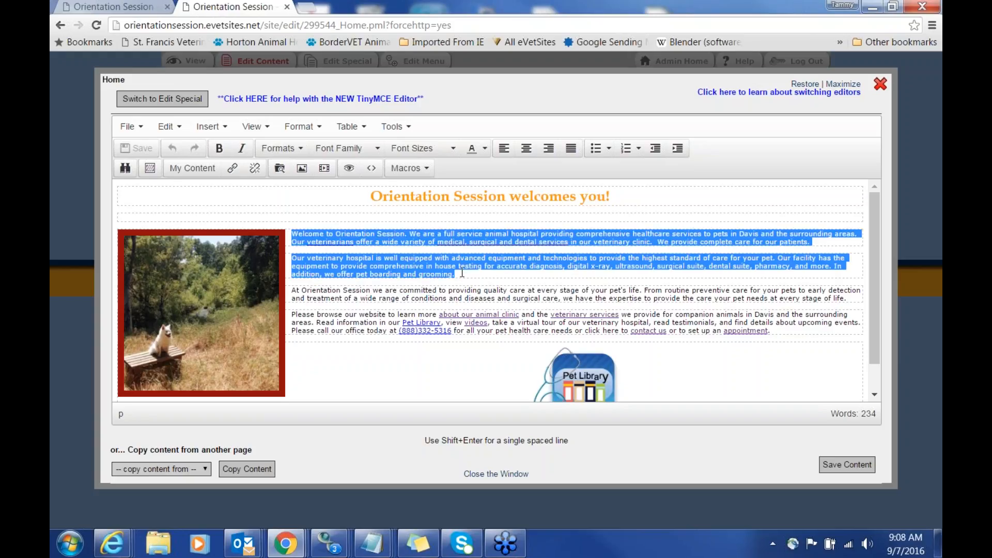
left_click(303, 127)
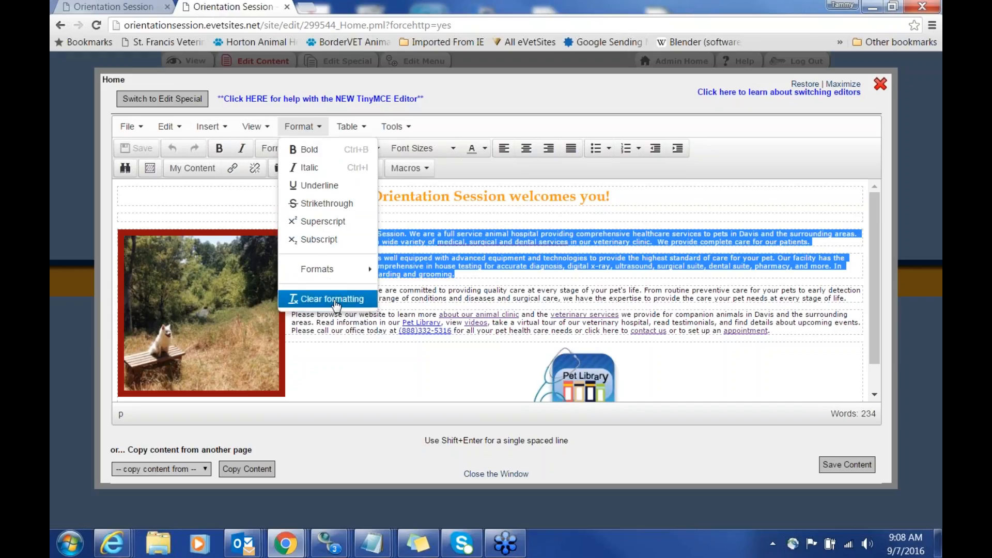
left_click(471, 294)
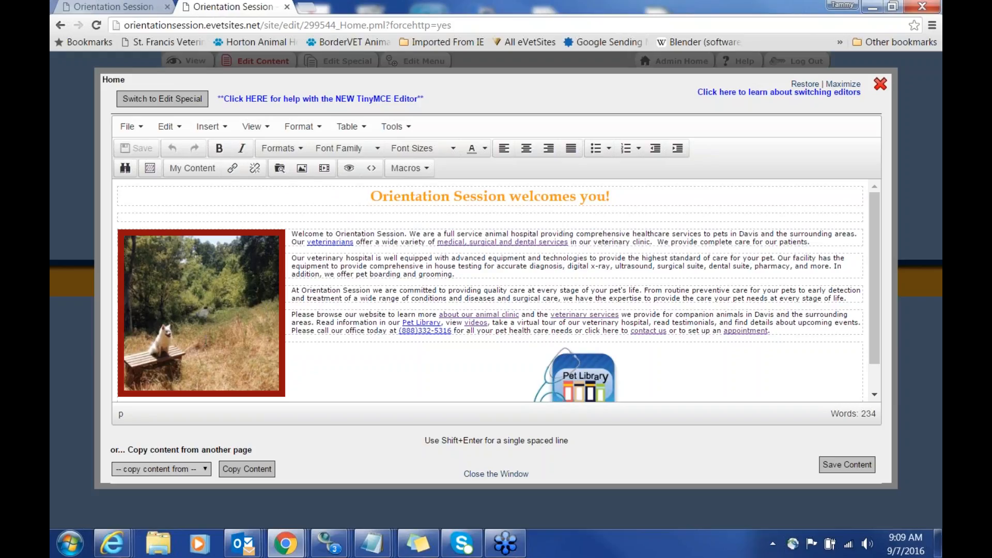
Step: Delete the red-bordered dog photo beside the home page's welcome text
mouse_move(199, 296)
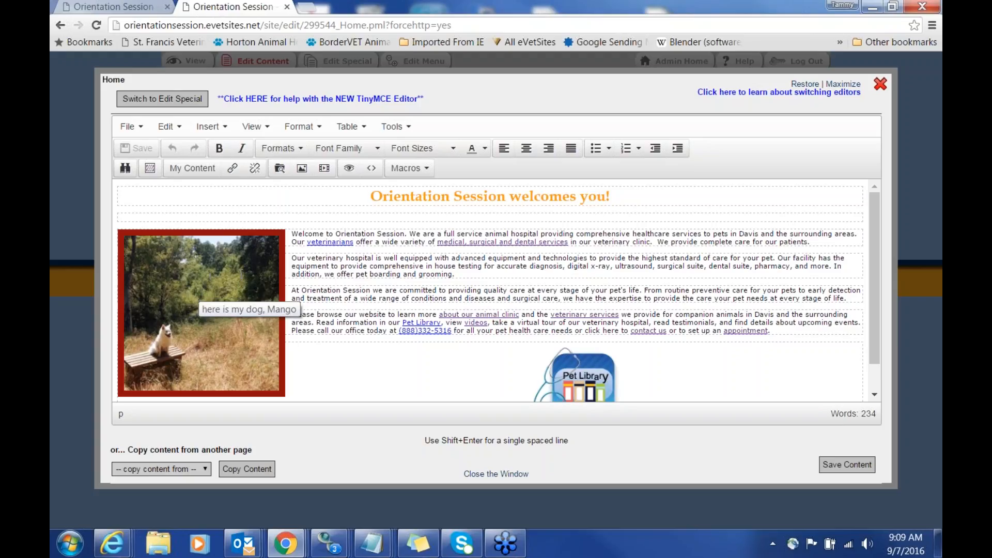
left_click(213, 266)
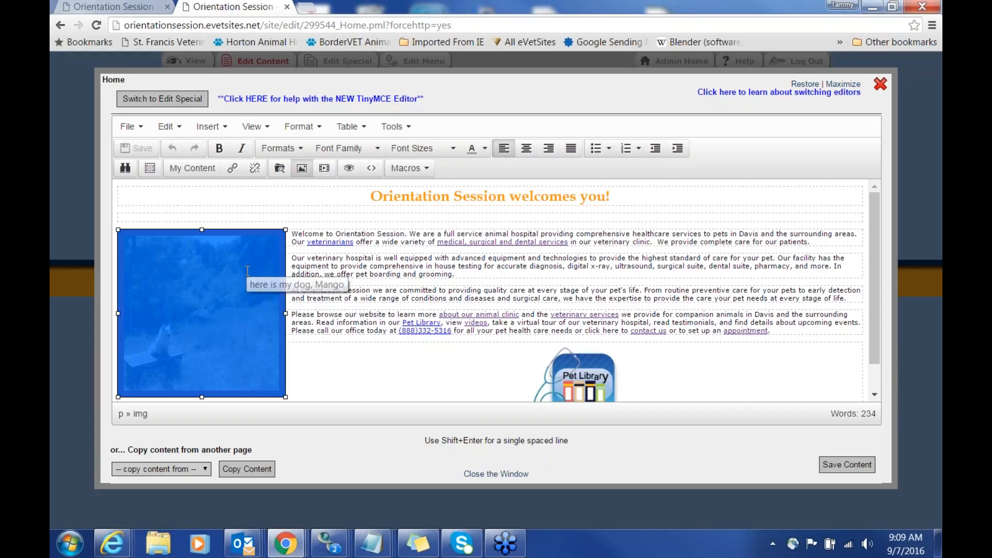
key("Delete")
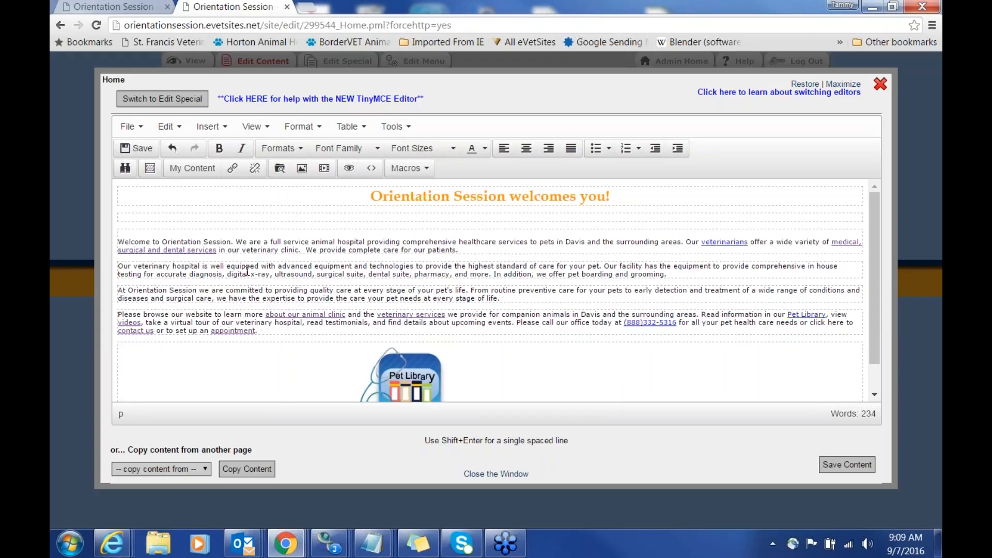
Step: Start inserting an image, browse for its source in the myfiles images folders, and look inside My Images
left_click(302, 169)
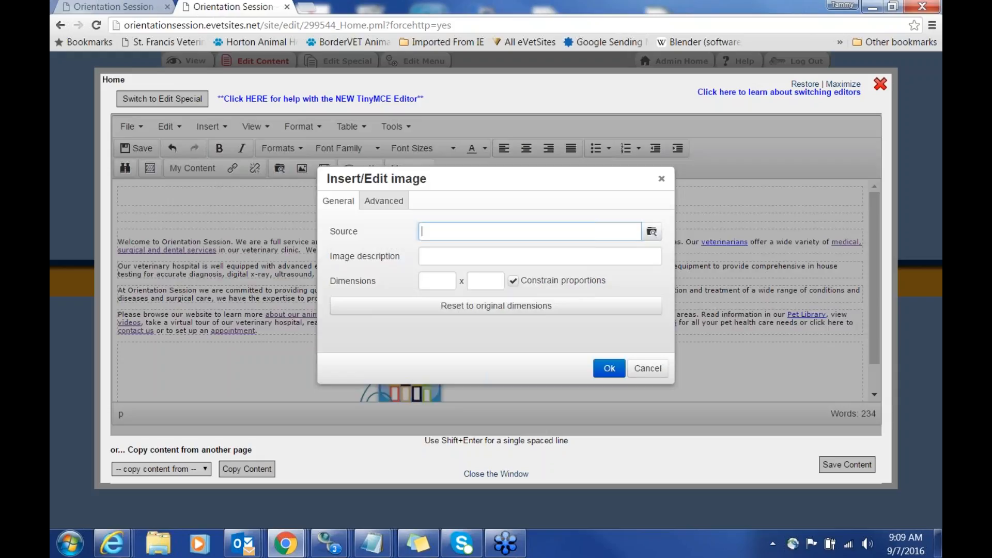
left_click(651, 234)
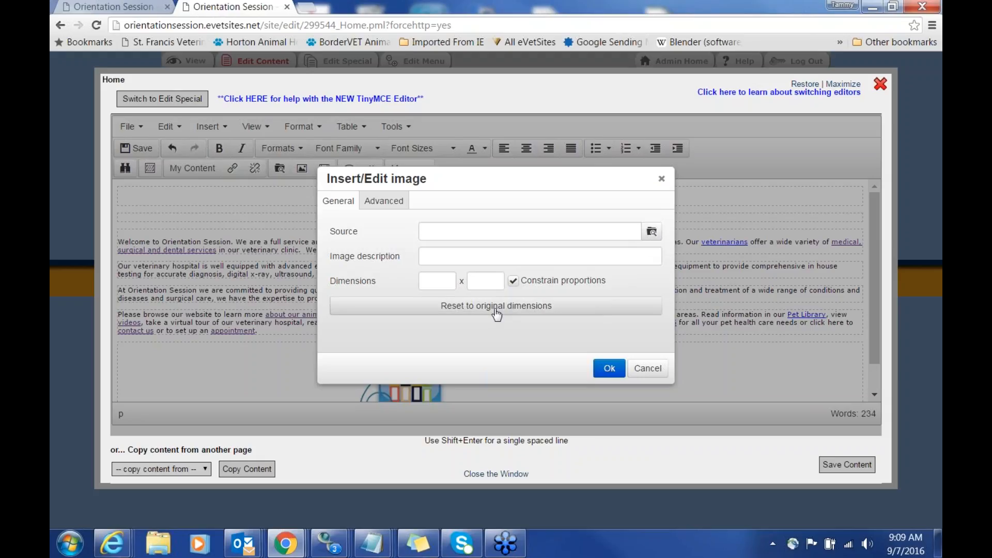
left_click(520, 235)
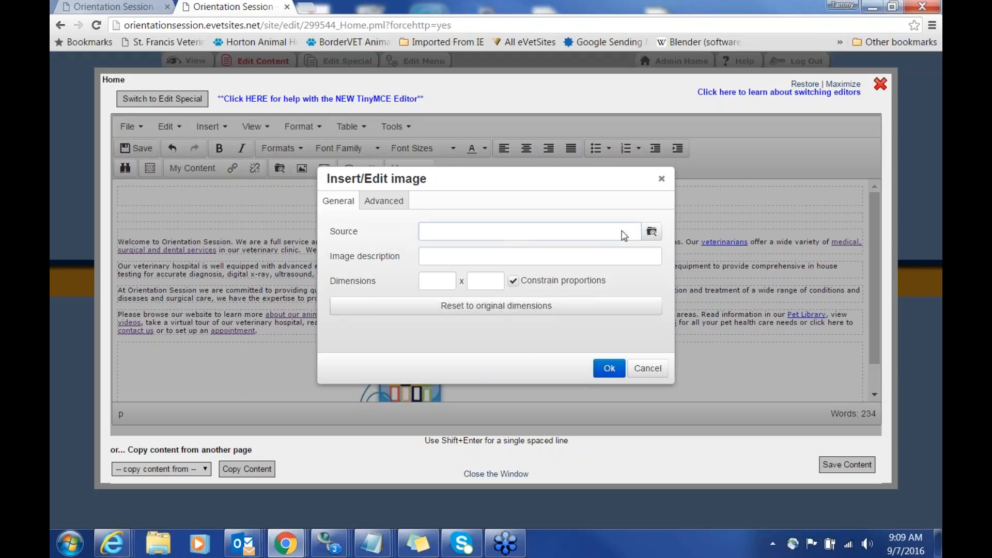
left_click(652, 232)
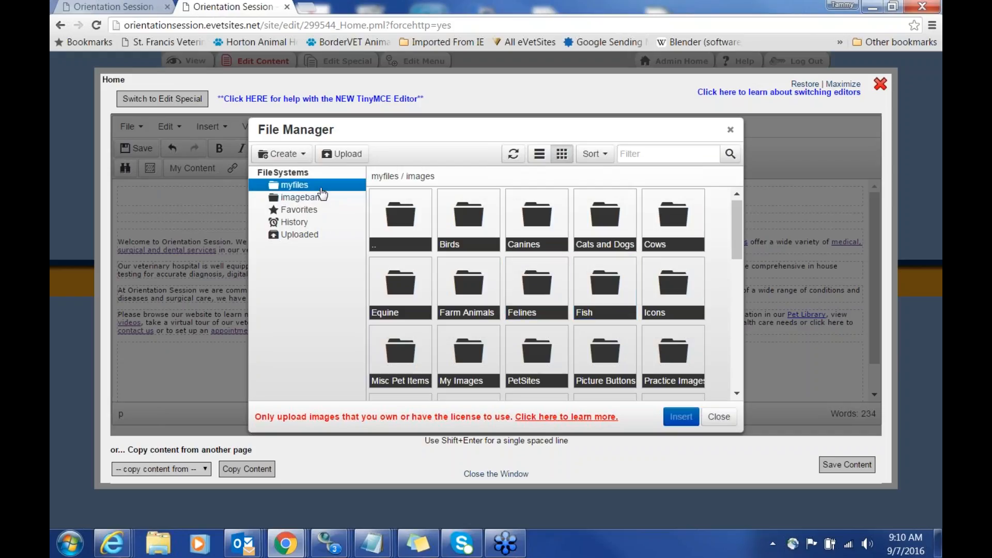
left_click_drag(736, 238, 736, 247)
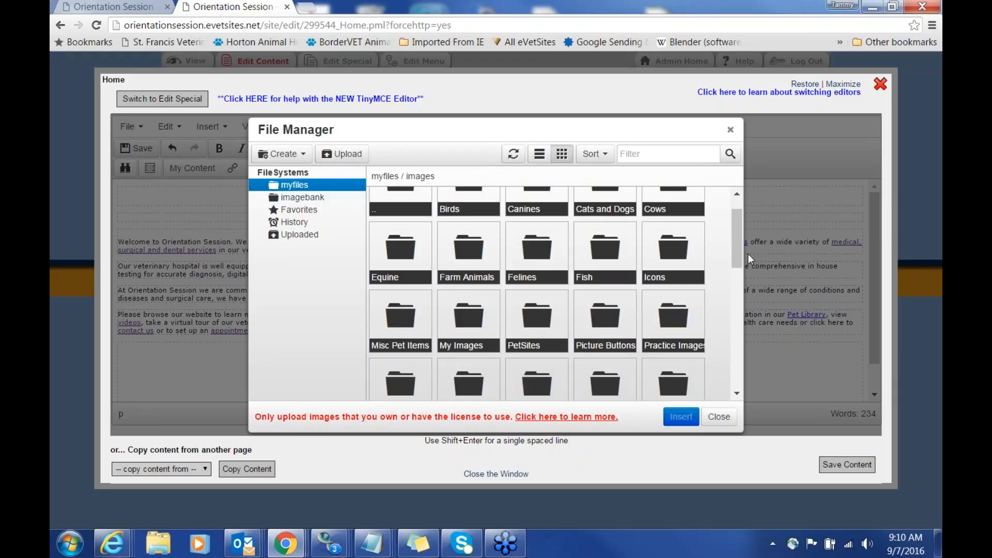
left_click_drag(736, 251, 742, 228)
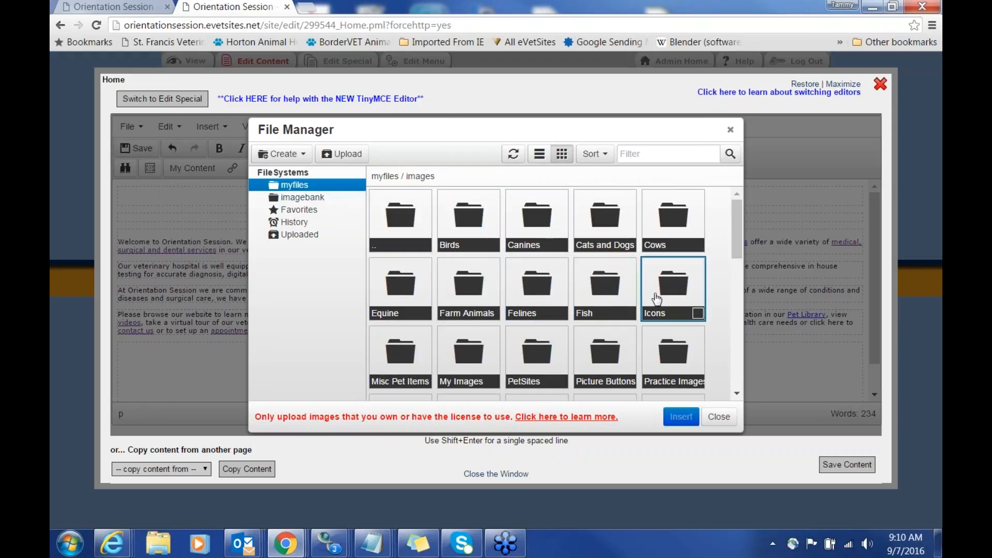
double_click(476, 361)
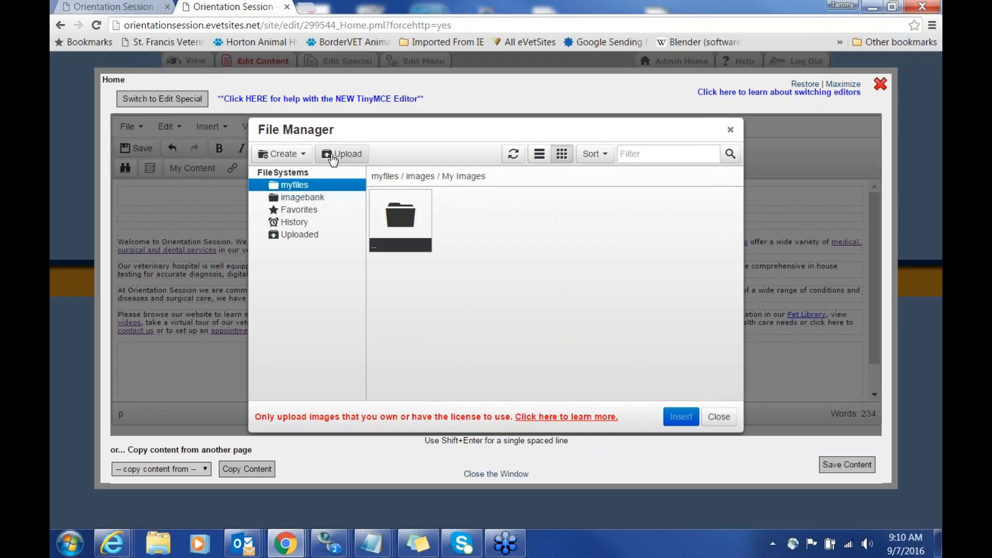
Step: Browse the imagebank's eVetSites folders and look through the DogCats pictures
left_click(300, 200)
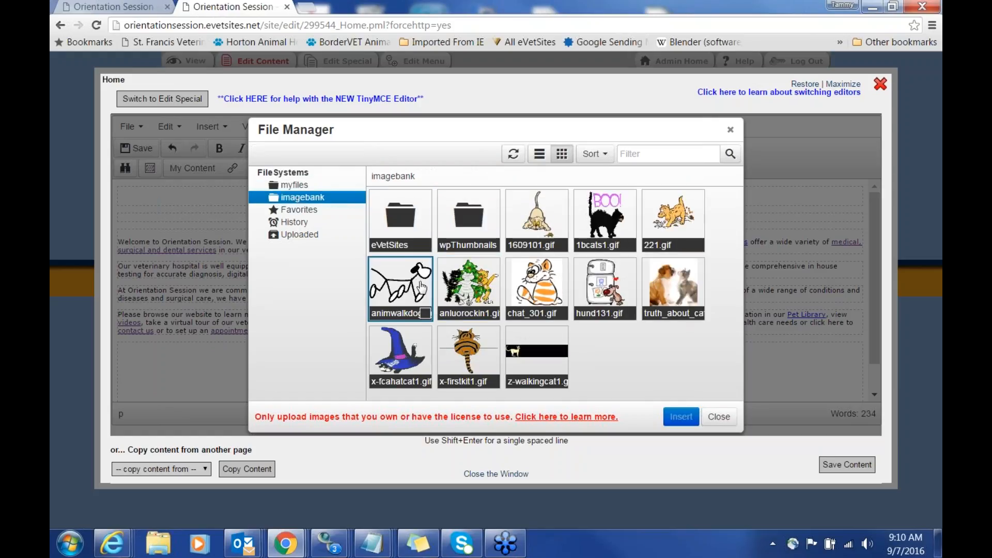
double_click(400, 230)
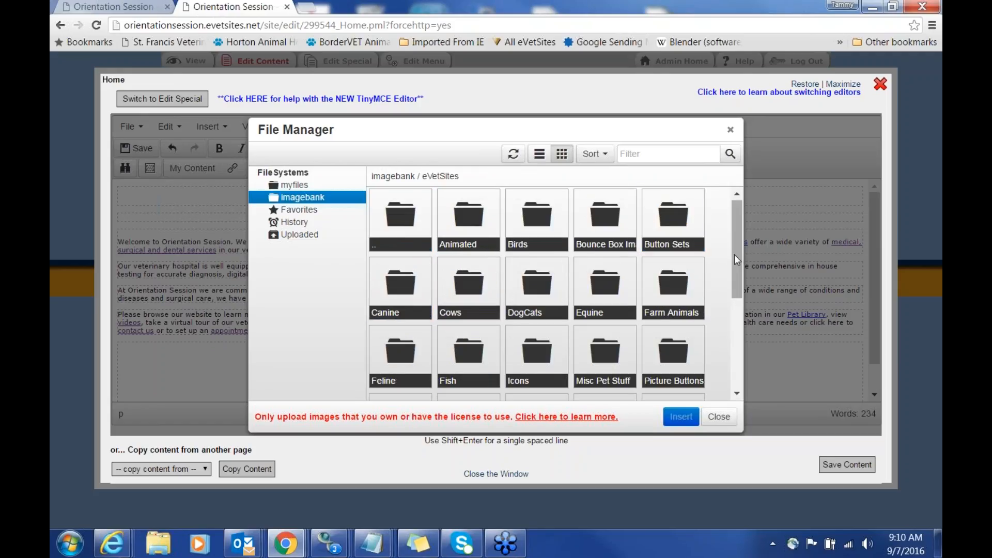
mouse_move(736, 265)
left_mouse_down()
mouse_move(736, 357)
mouse_move(735, 247)
left_mouse_up()
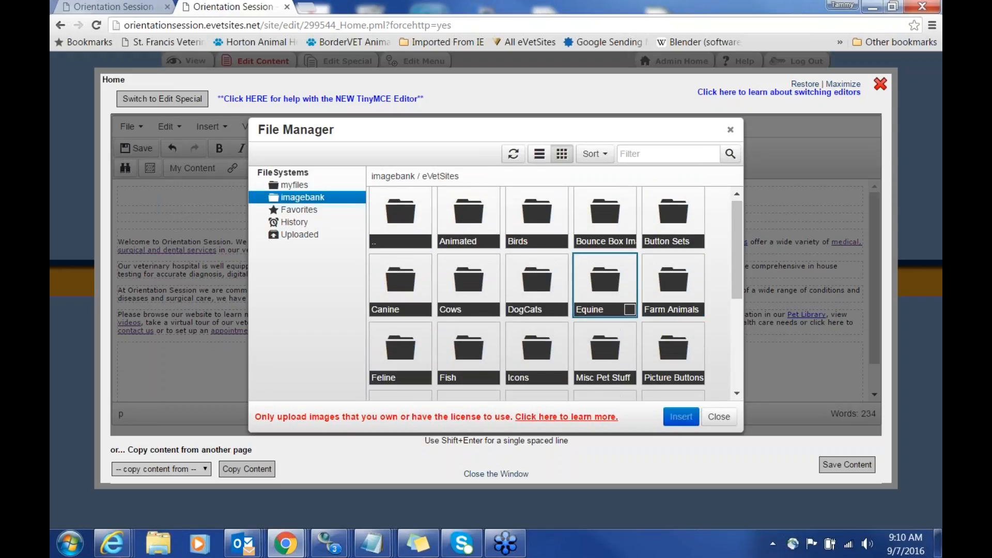
double_click(537, 289)
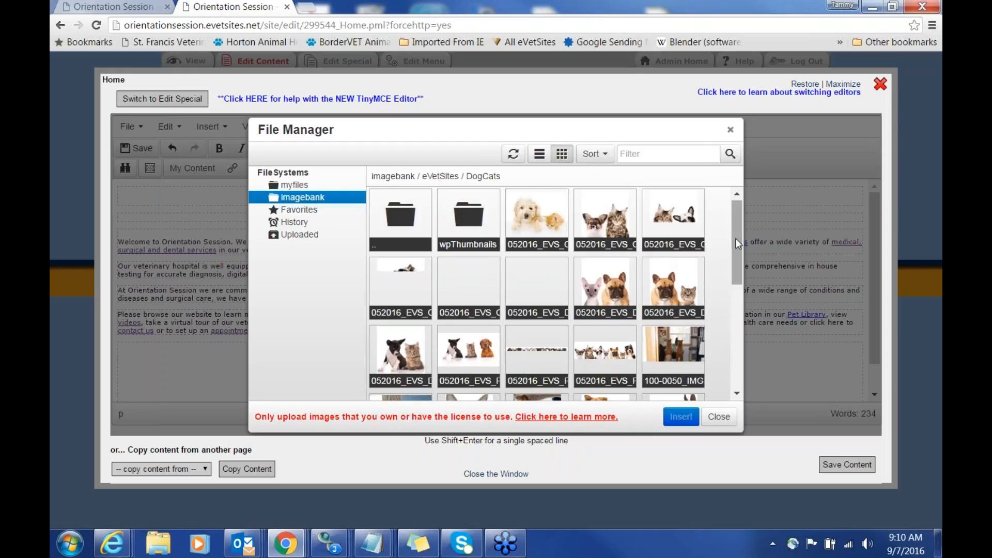
mouse_move(736, 243)
left_mouse_down()
mouse_move(735, 263)
mouse_move(734, 241)
left_mouse_up()
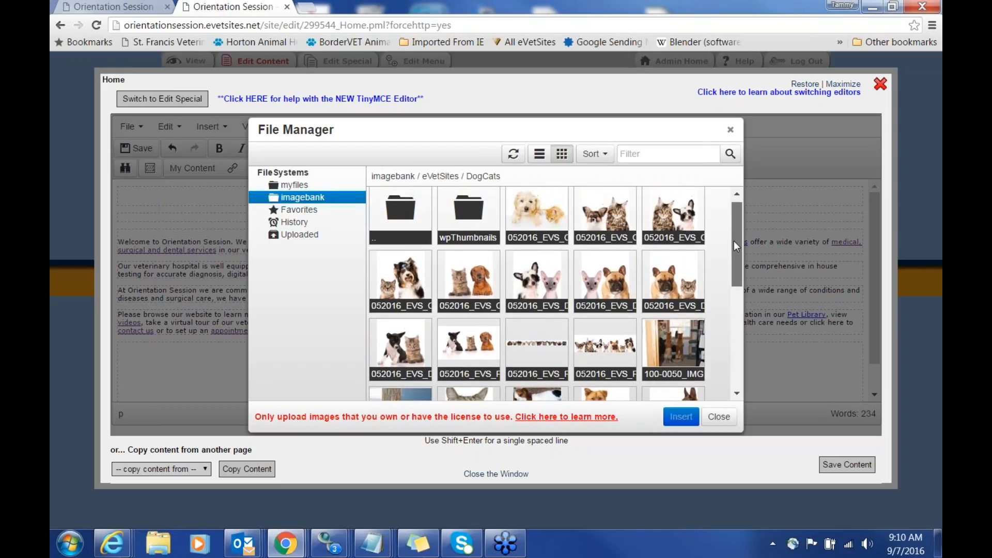
left_click(539, 221)
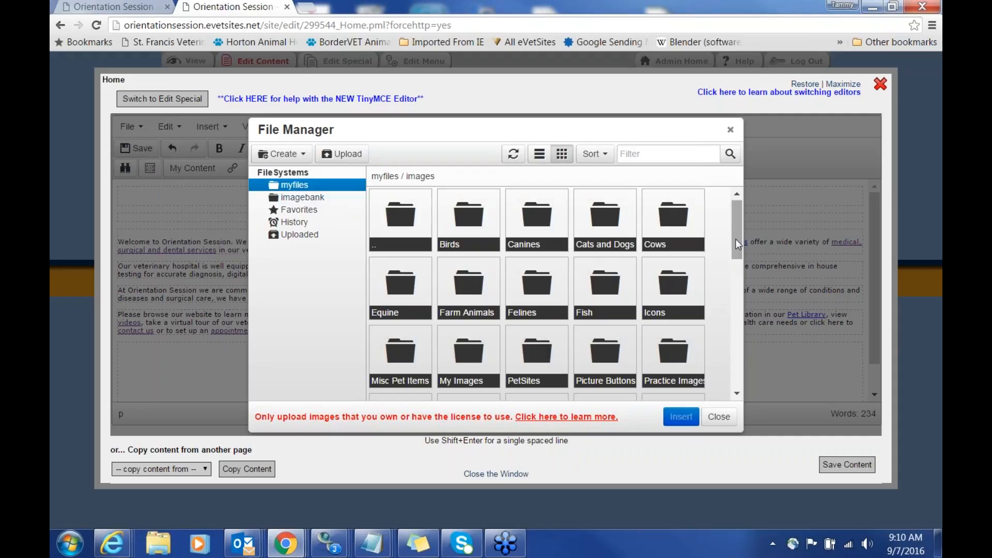
Step: Insert the white puppy and orange kitten picture from the myfiles Cats and Dogs folder into the home page
double_click(603, 238)
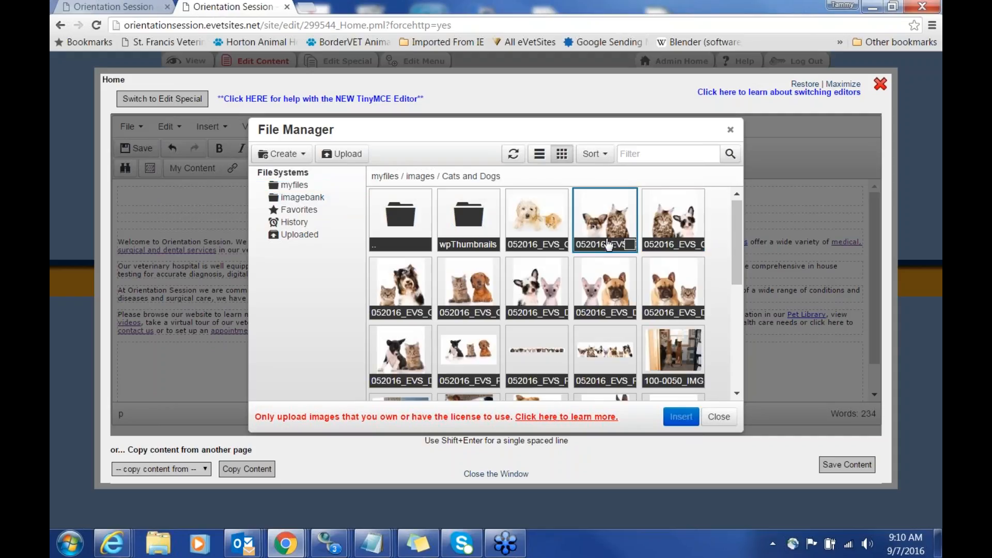
left_click(540, 218)
double_click(540, 218)
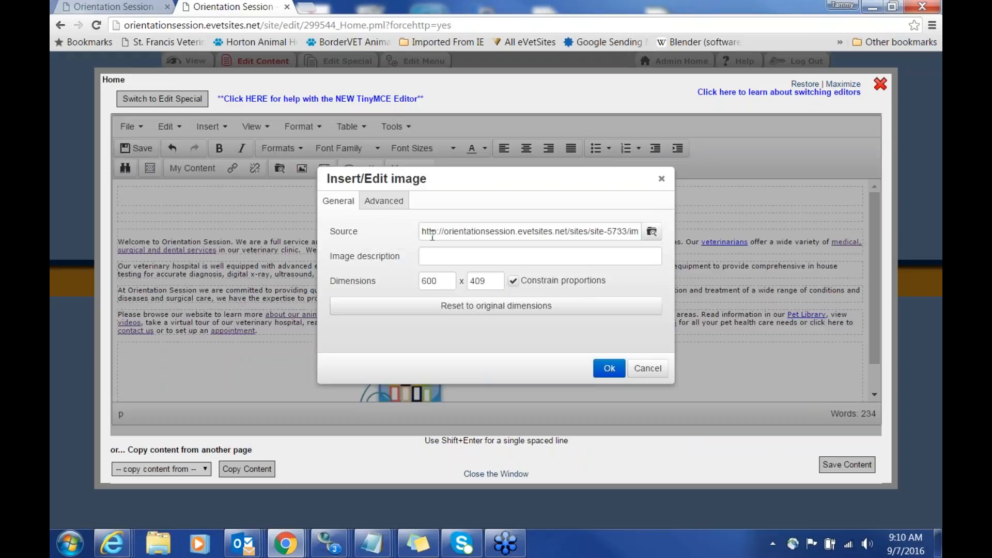
left_click_drag(463, 235, 612, 235)
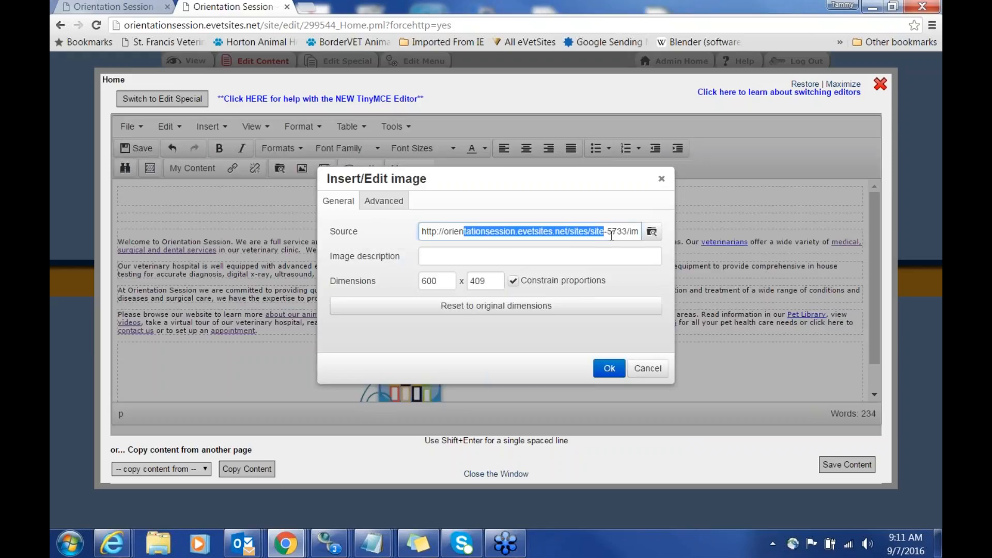
left_click(435, 268)
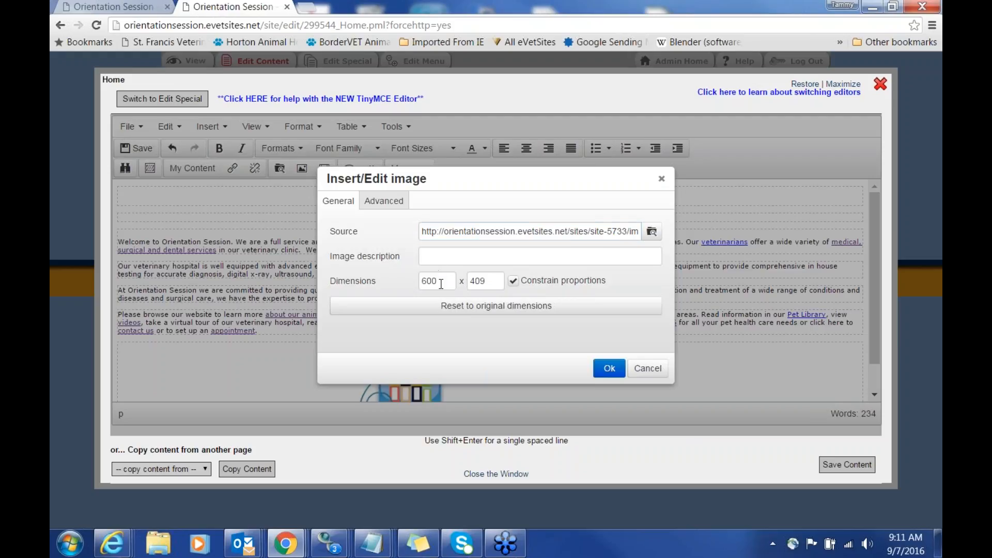
left_click_drag(441, 284, 418, 282)
left_click(608, 370)
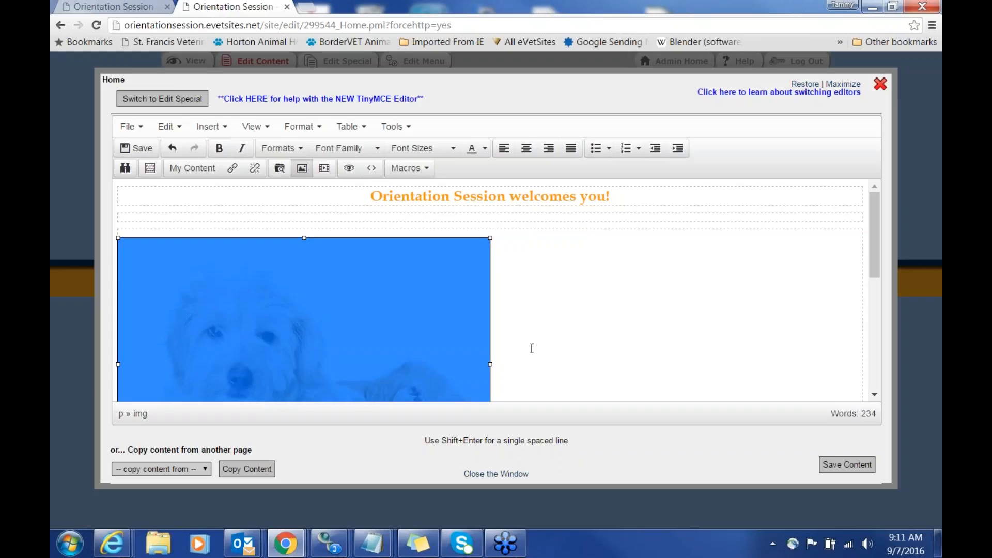
Step: Resize the inserted puppy and kitten picture to a width of 250 with proportions constrained
double_click(424, 324)
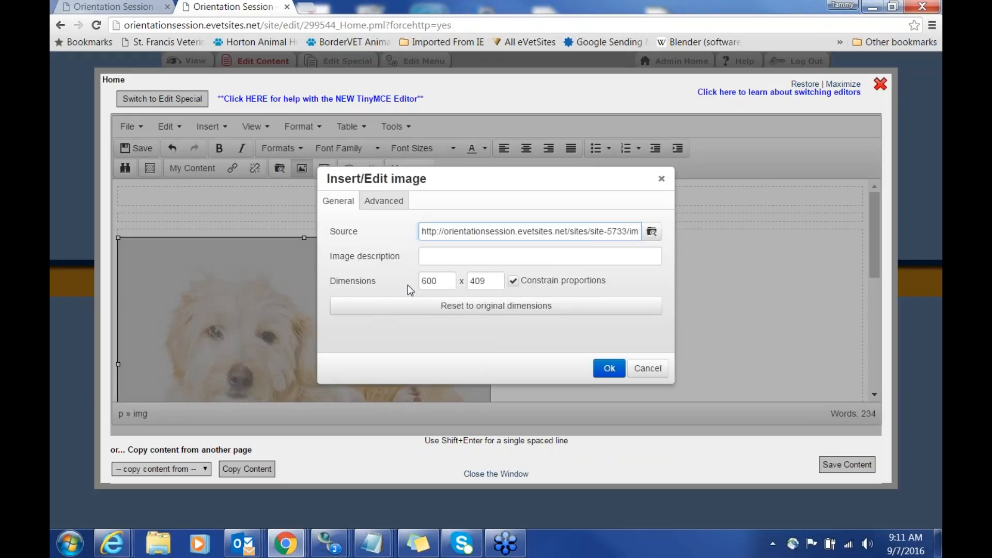
left_click_drag(437, 281, 416, 283)
type("250")
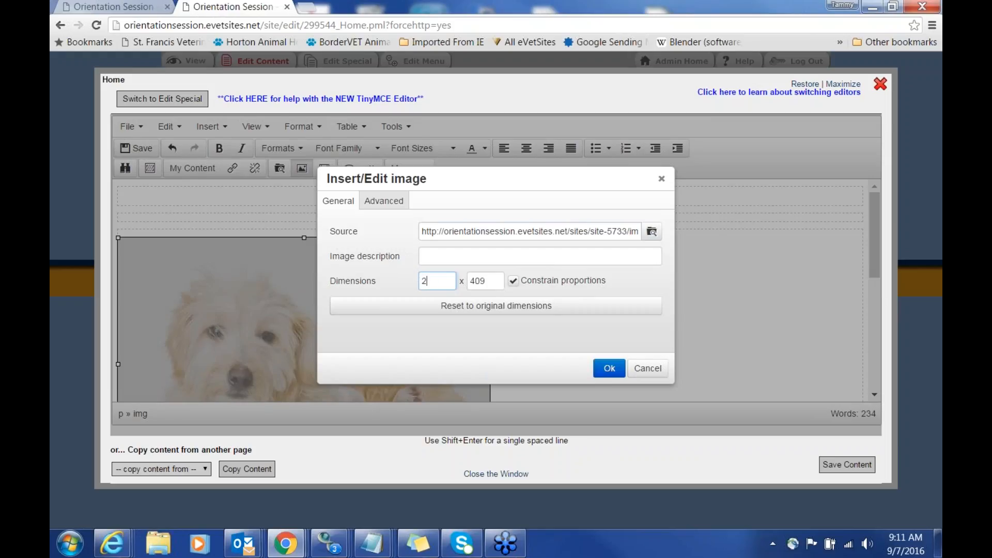
left_click(402, 284)
left_click(609, 369)
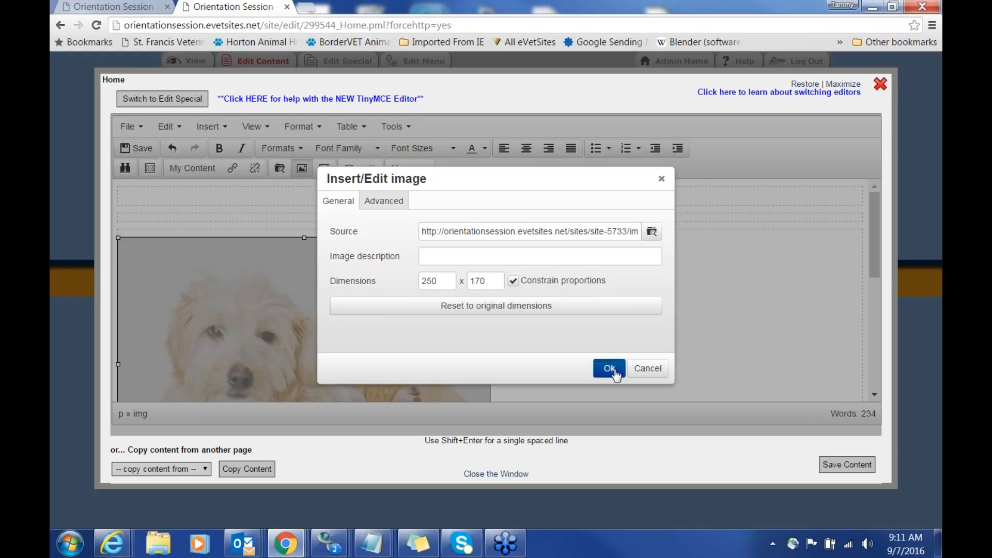
left_click(337, 272)
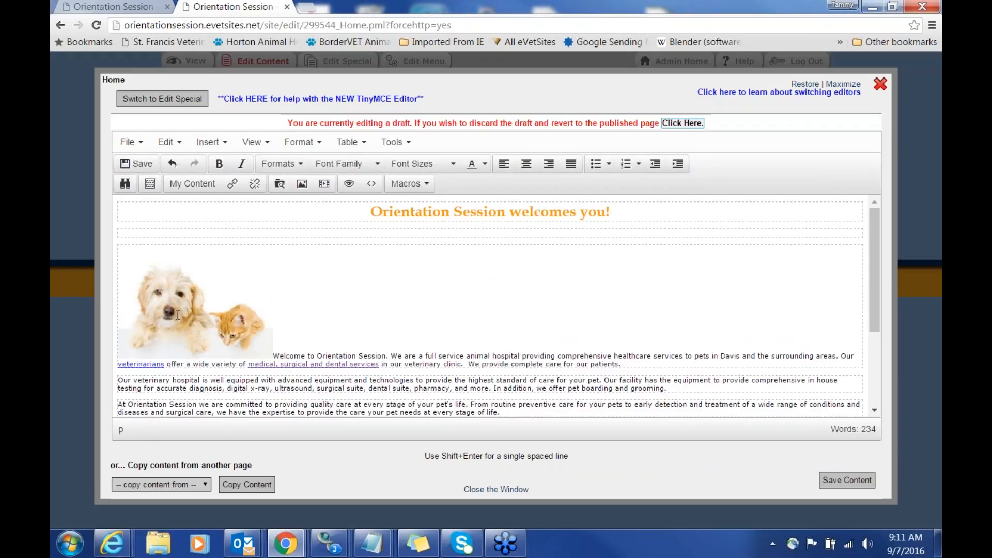
Step: Align the puppy and kitten picture to the left and give it right and bottom margins of 10
double_click(195, 305)
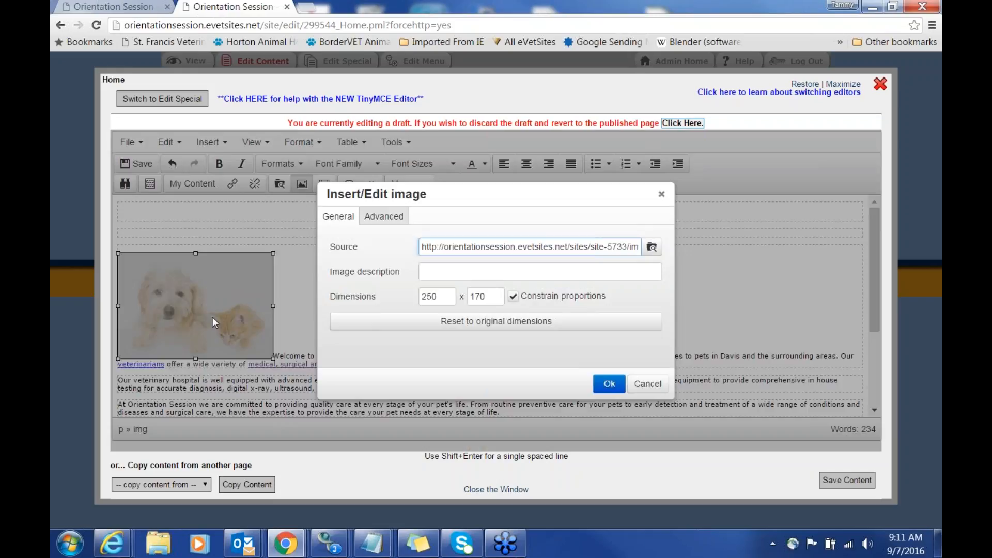
left_click(383, 217)
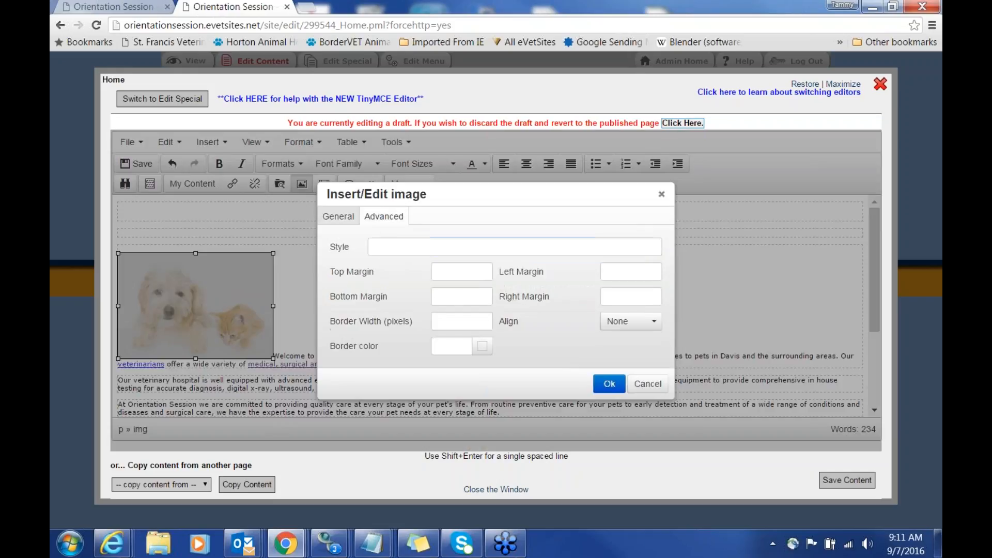
left_click(632, 325)
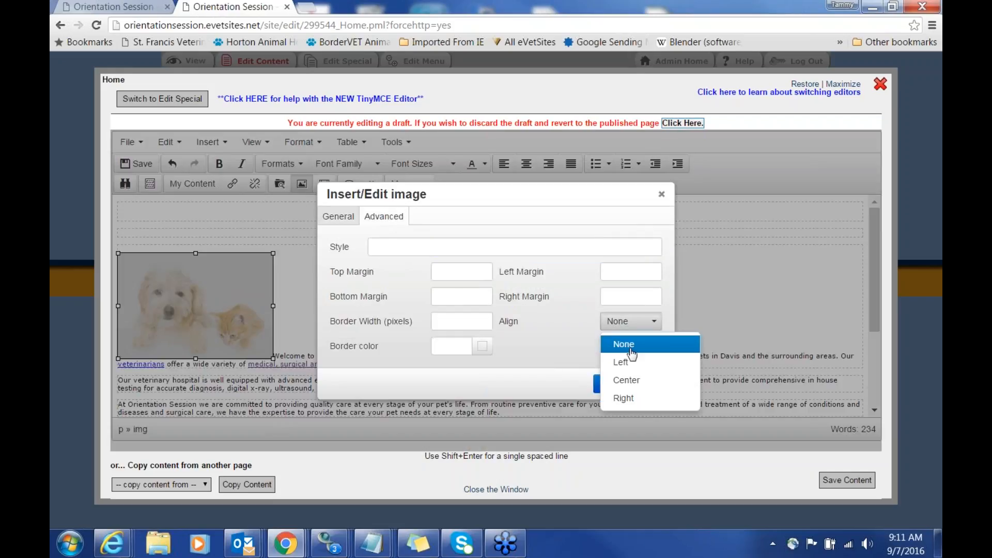
left_click(633, 366)
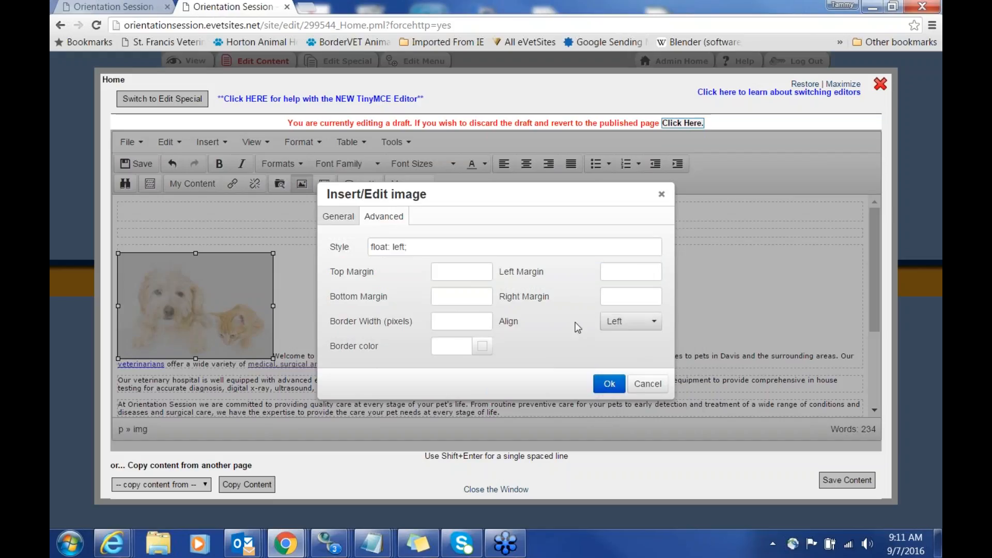
left_click(631, 296)
type("10")
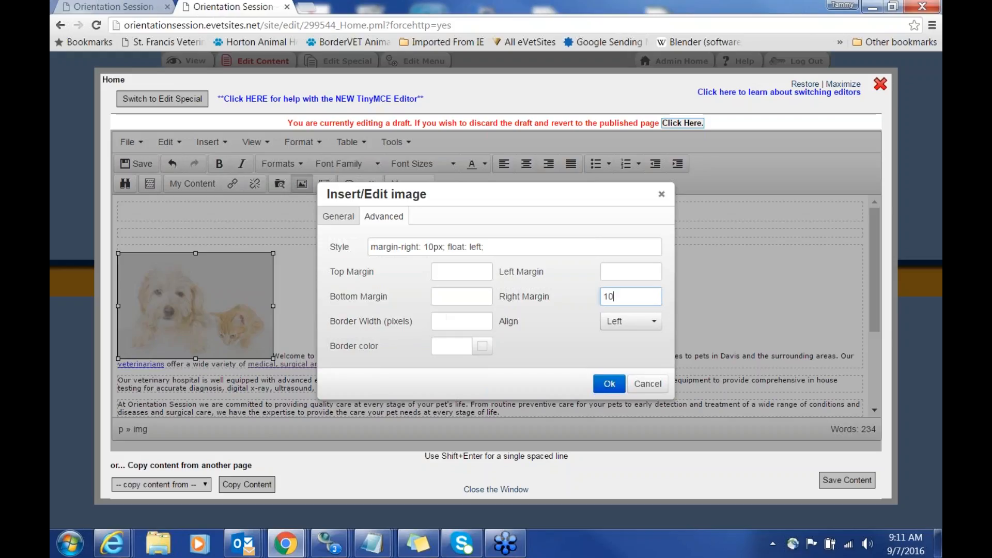
left_click(454, 297)
type("10")
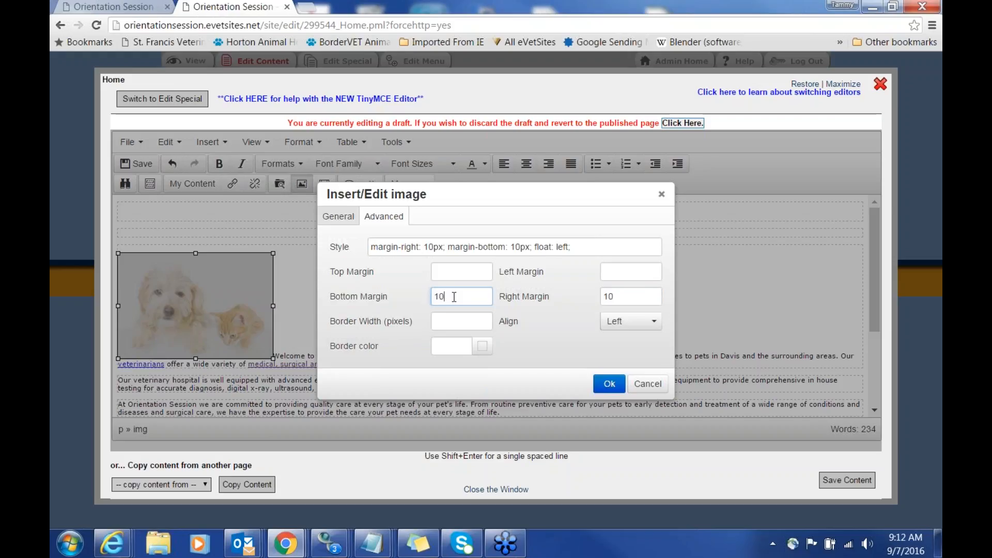
Step: Give the puppy and kitten picture a blue border, color #568ae3, with a width of 5 pixels
left_click(482, 346)
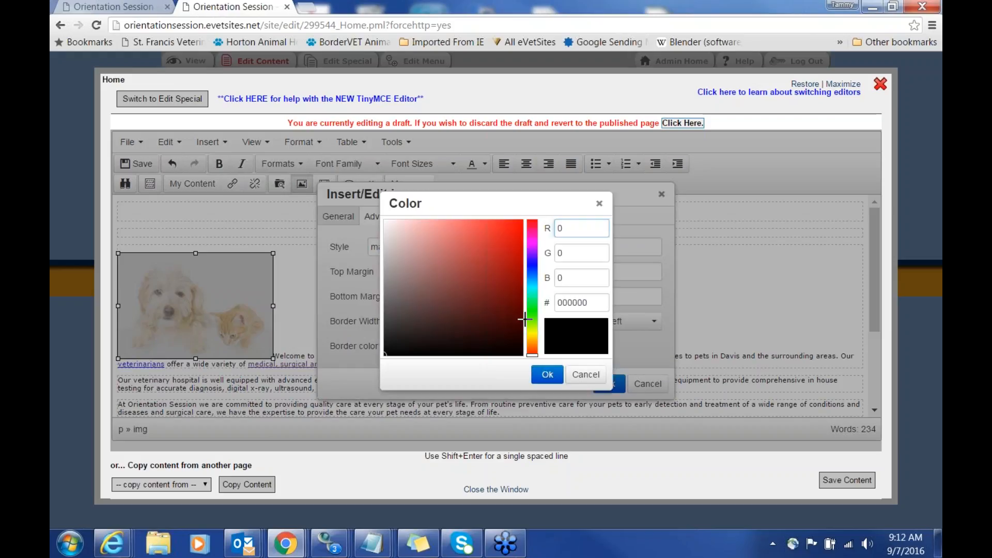
left_click(530, 272)
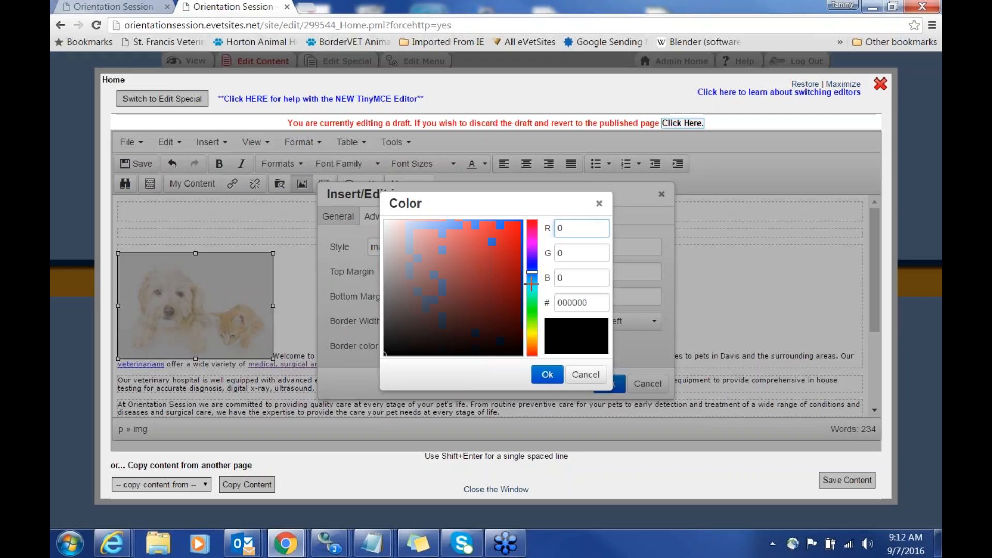
left_click(469, 233)
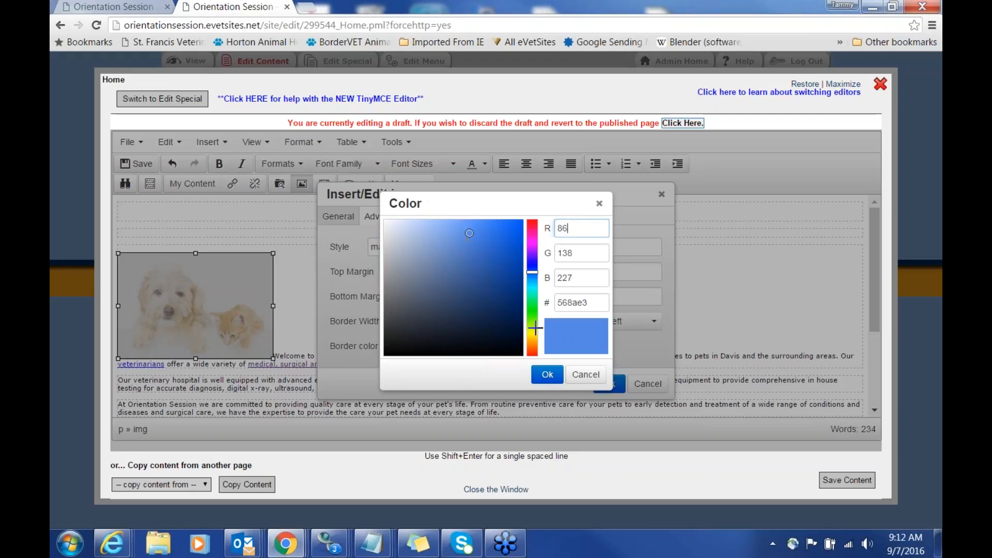
left_click(544, 381)
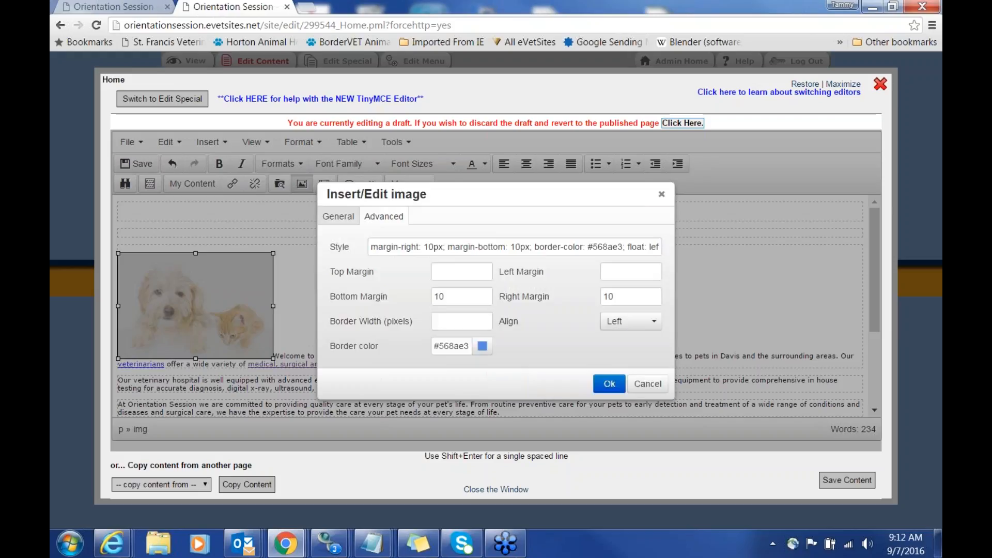
left_click(464, 321)
type("5")
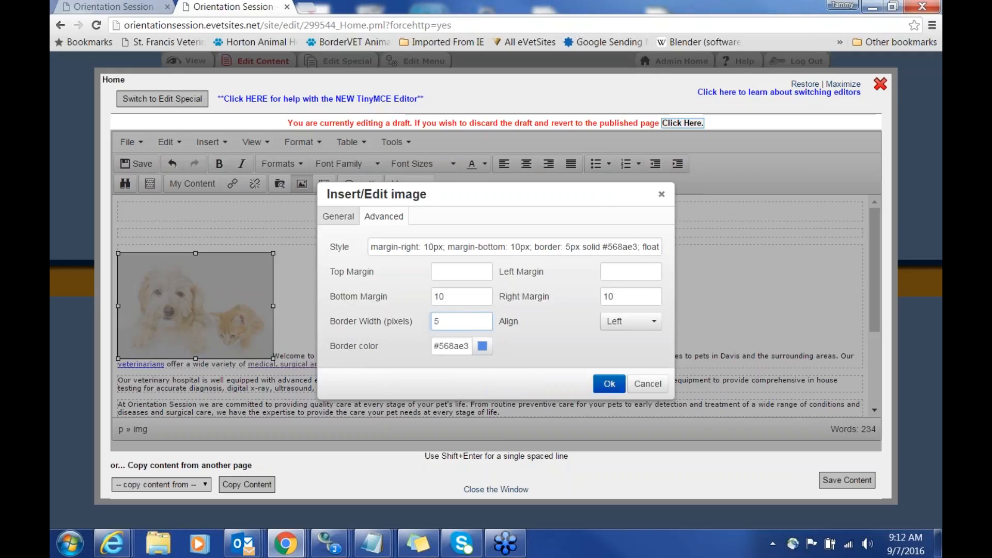
Step: Set the picture's description to "My Clinic Dog and Cat", apply the image settings and save the home page content
left_click(336, 221)
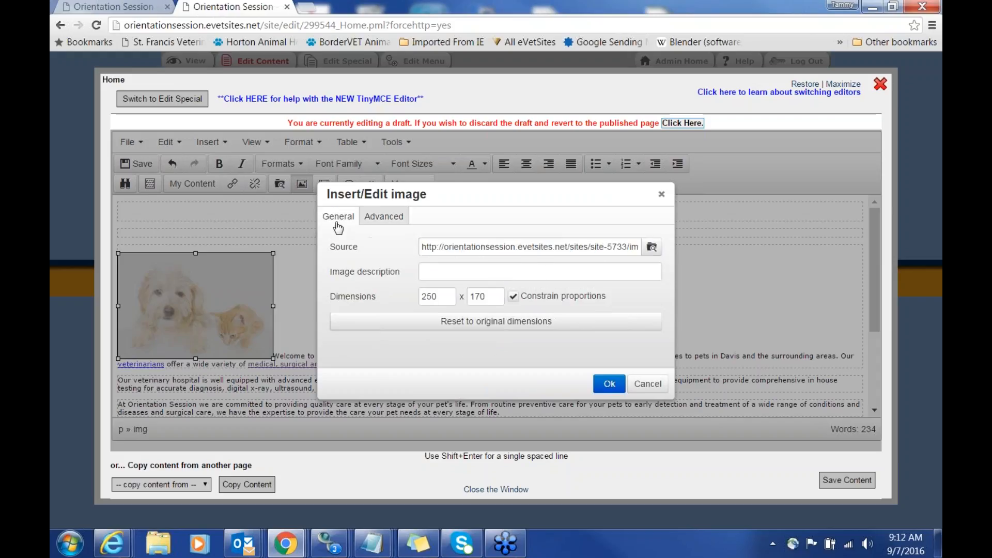
left_click(444, 273)
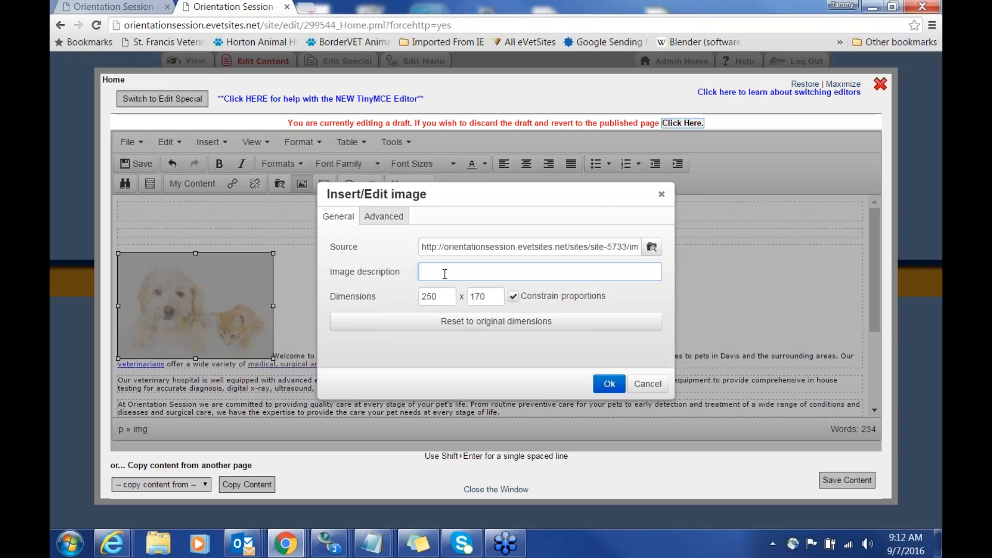
type("My Clinic Dog and Cat")
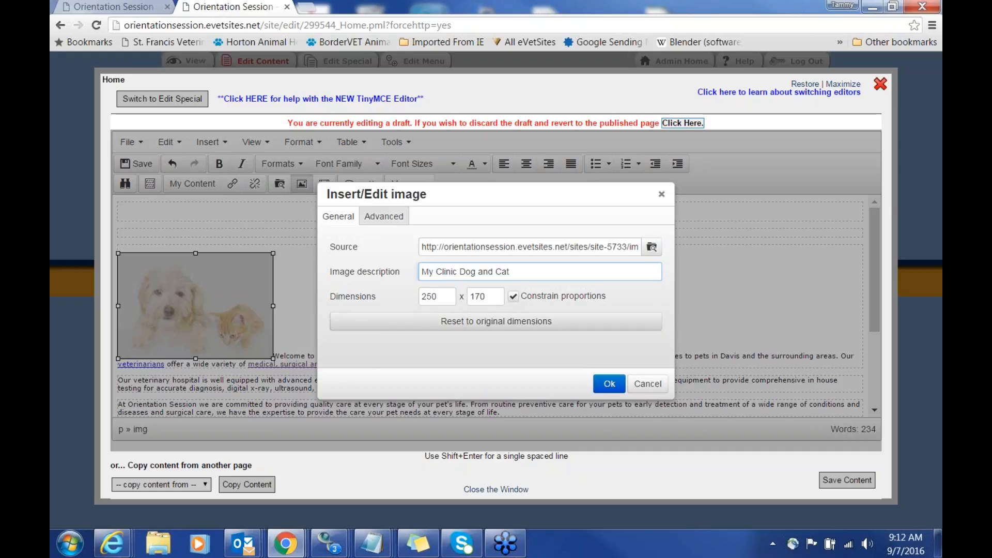
left_click(608, 385)
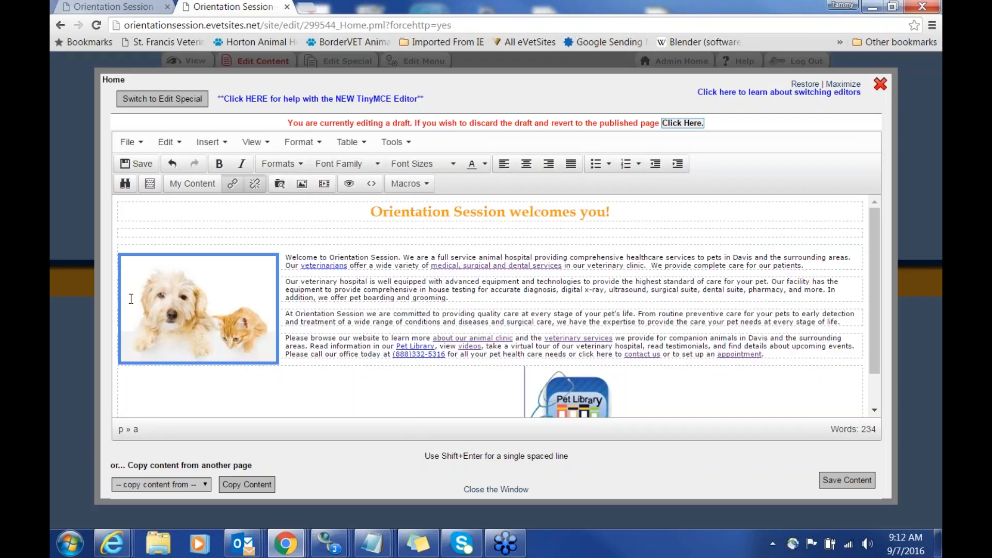
left_click(840, 483)
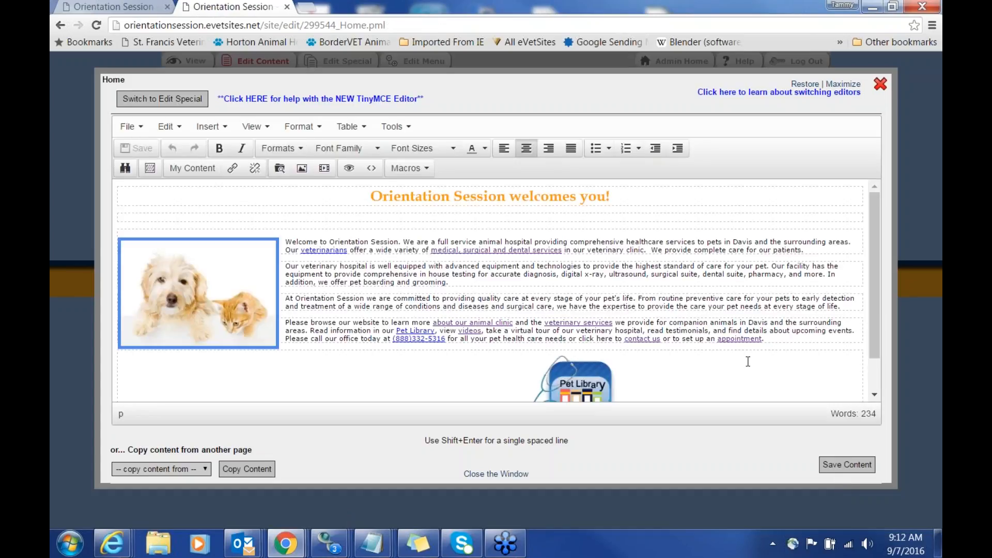
Step: Examine the "about our animal clinic" text link and the Pet Library image at the end of the home page content
left_click(747, 362)
scroll(746, 362, "down", 1)
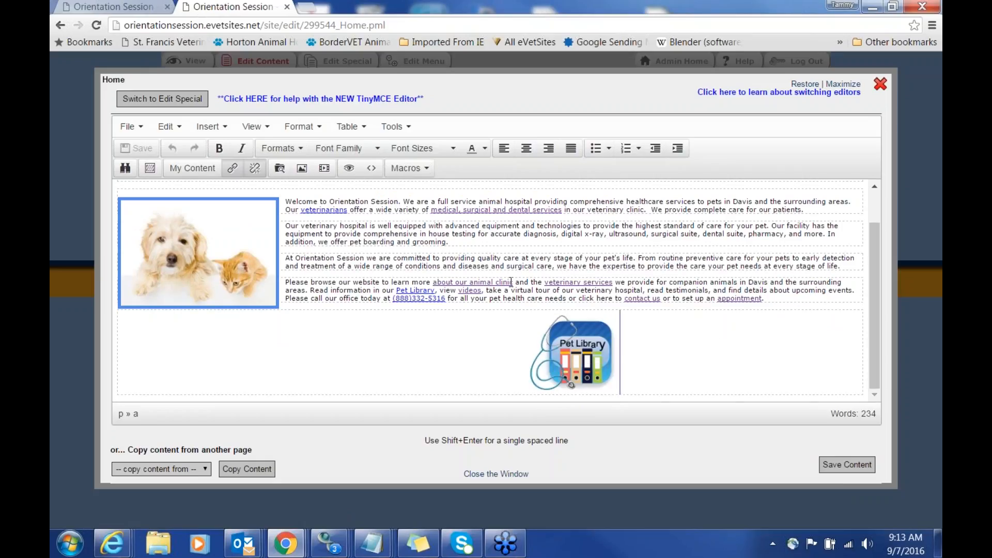
left_click_drag(513, 282, 433, 283)
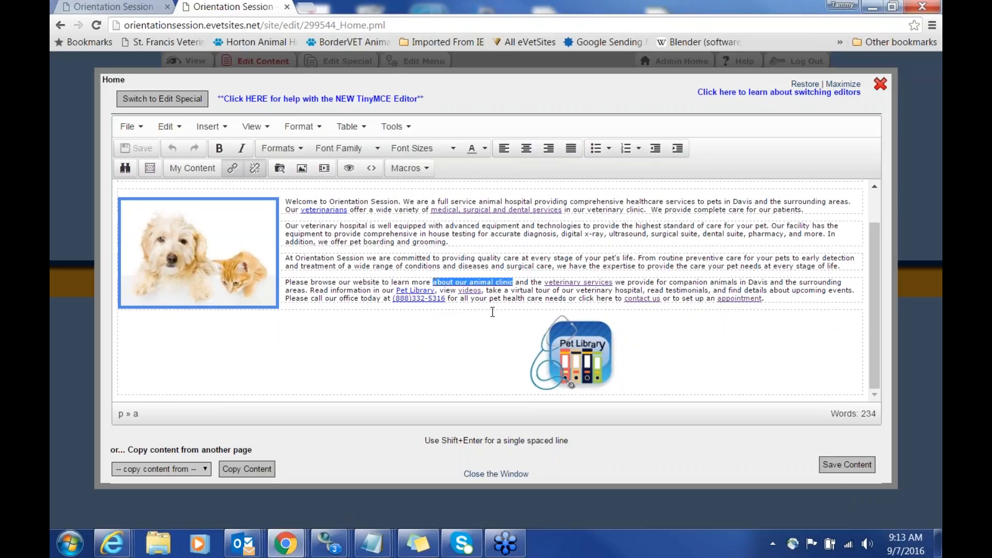
left_click(572, 348)
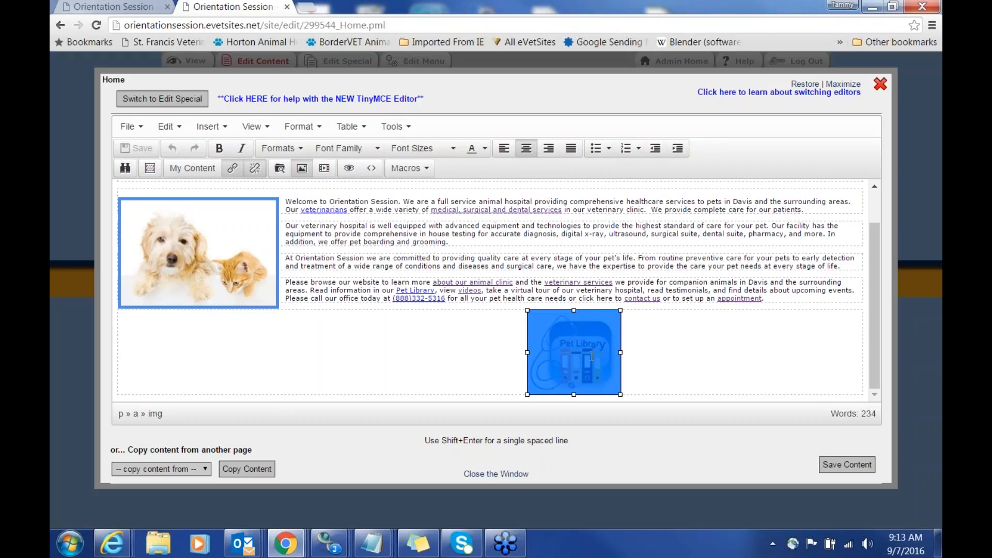
left_click(656, 349)
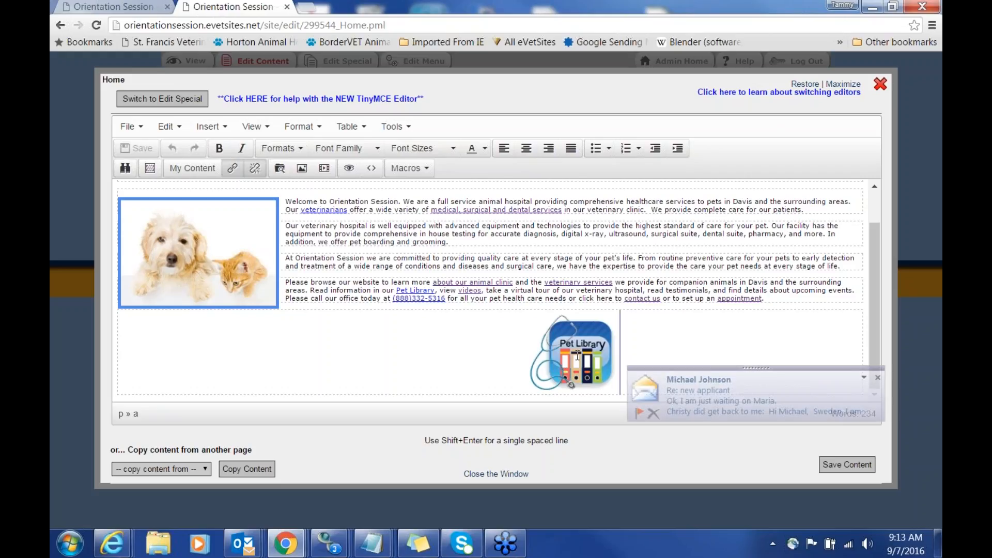
Step: Dismiss the incoming e-mail notifications covering the page editor
left_click(878, 380)
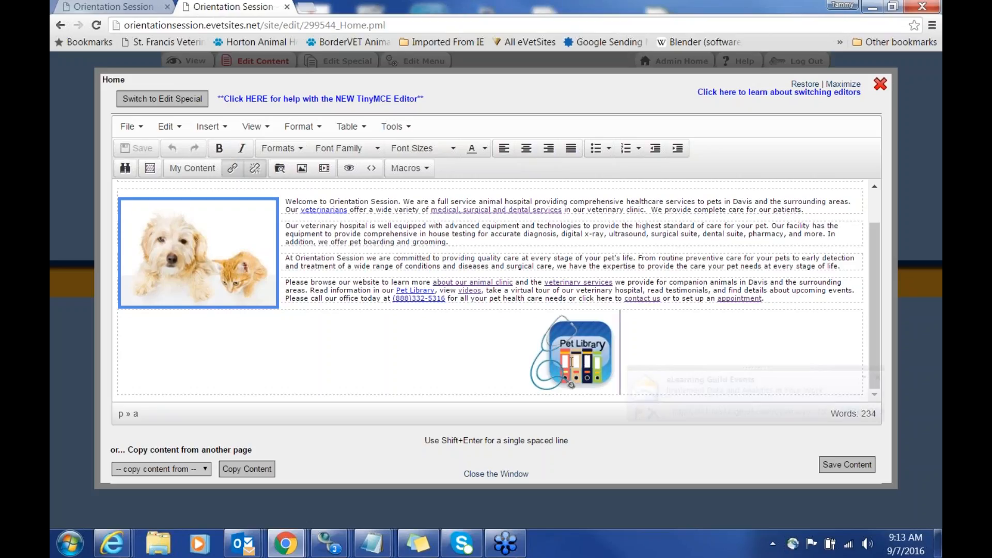
left_click(877, 379)
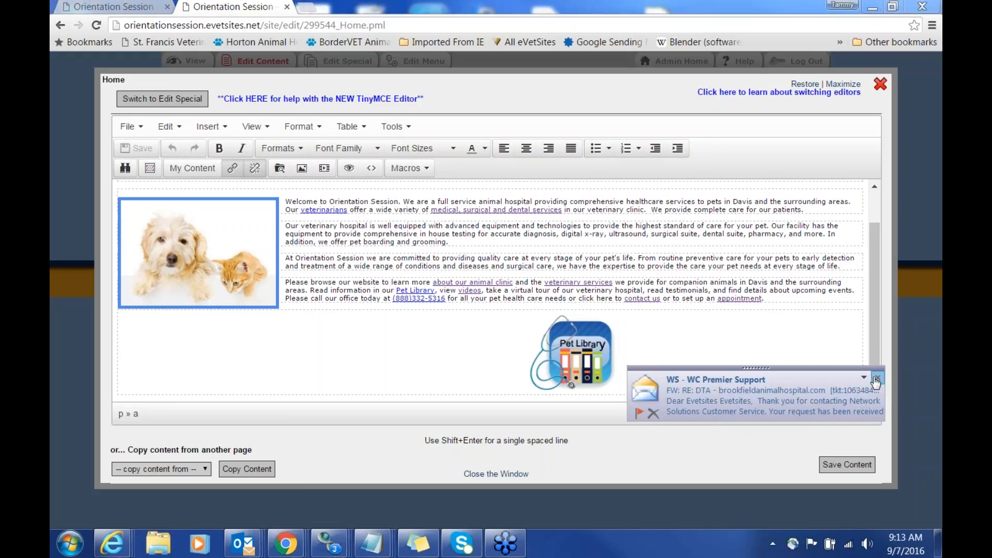
left_click(876, 378)
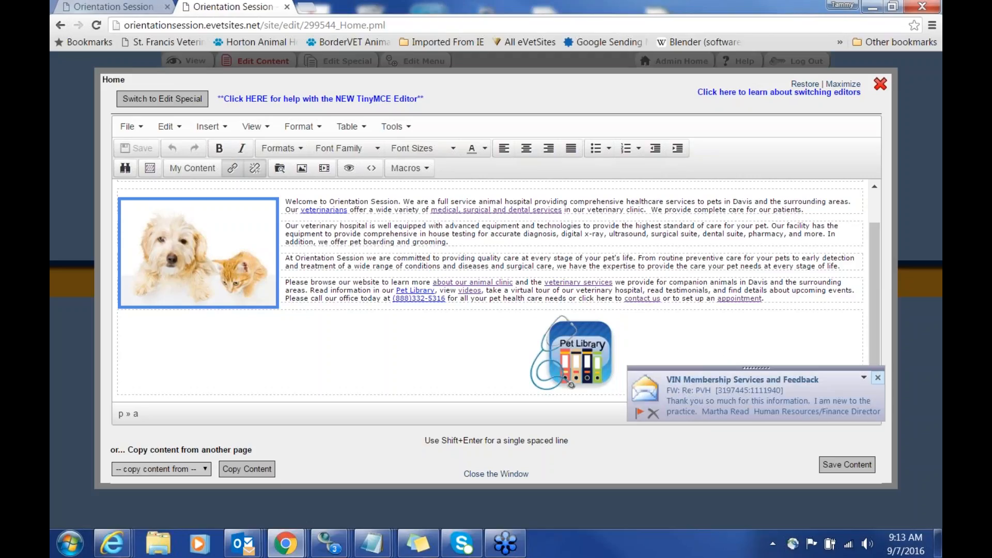
left_click(878, 378)
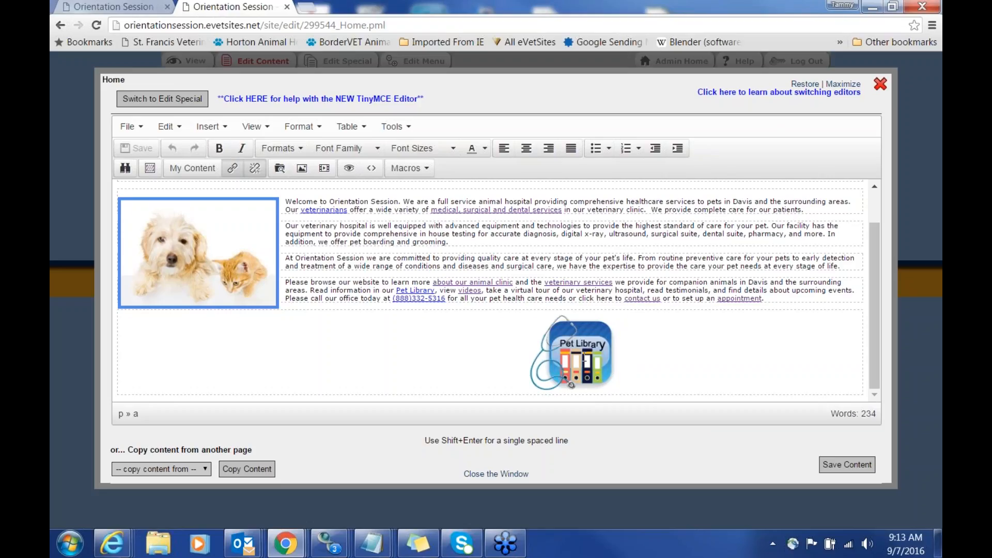
Step: Review the Pet Library image's link settings, including its URL, the available link list pages and the target options
left_click(584, 356)
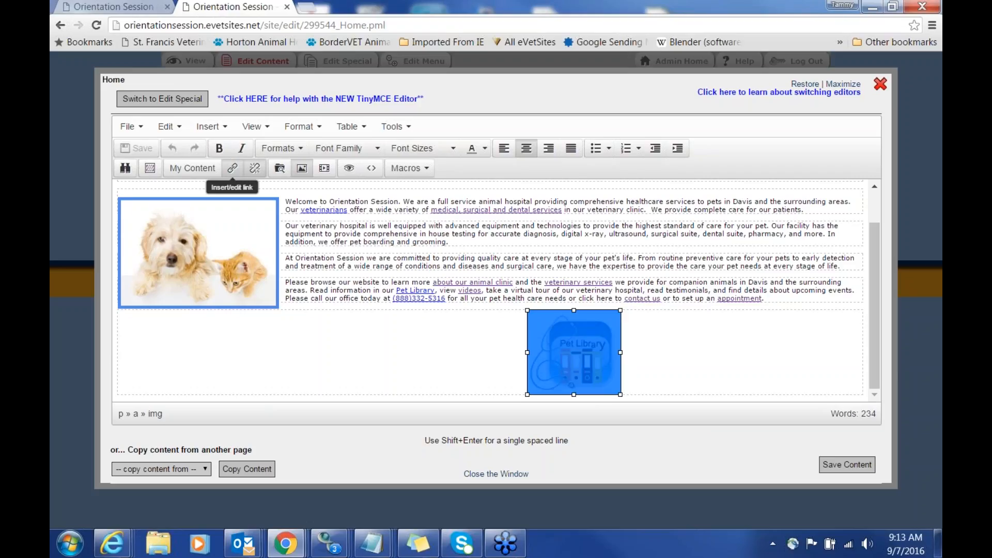
left_click(232, 168)
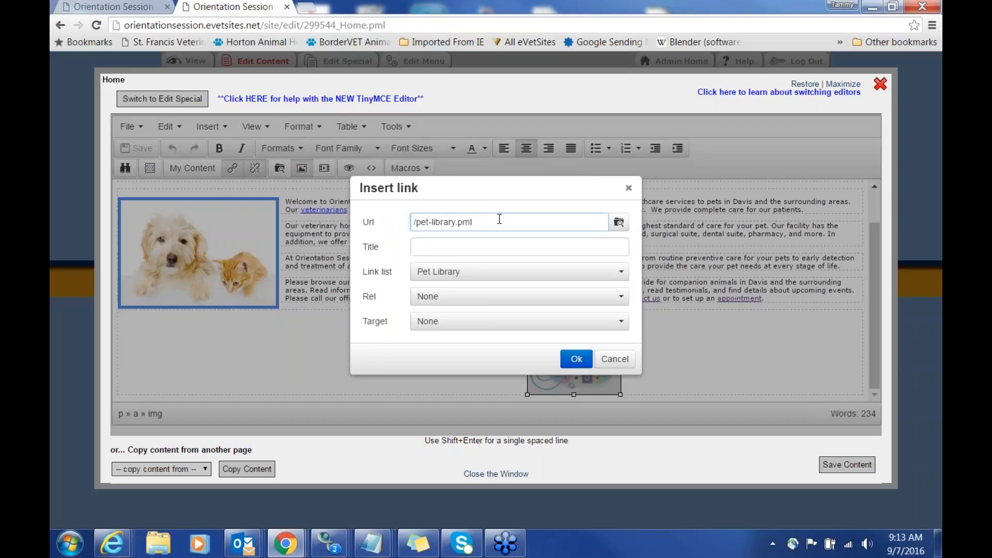
left_click_drag(499, 219, 396, 222)
left_click(394, 241)
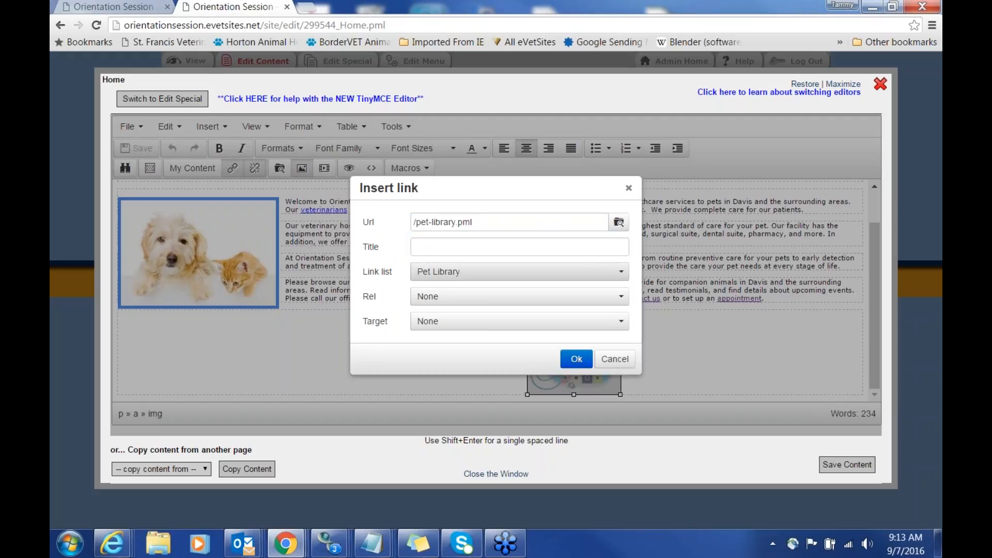
left_click(516, 271)
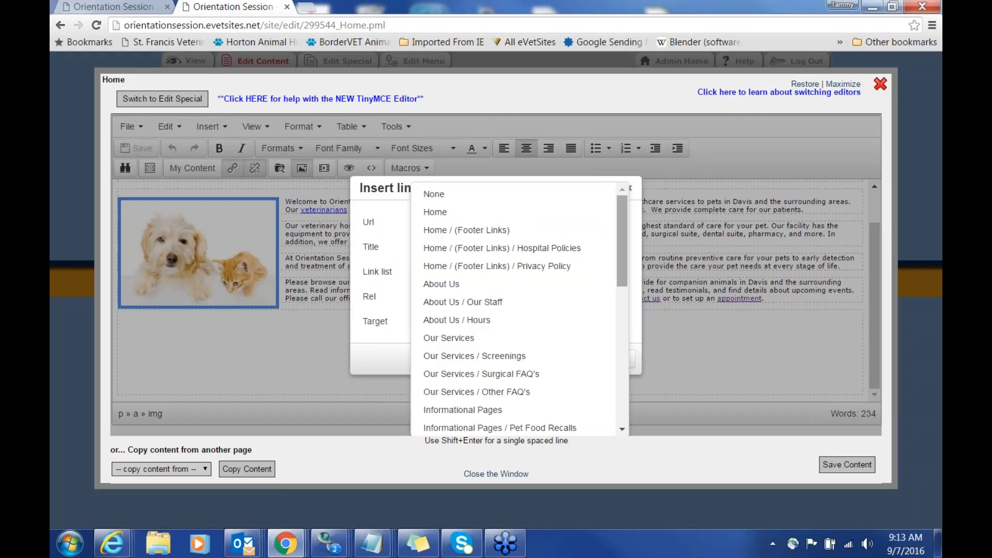
left_click(383, 341)
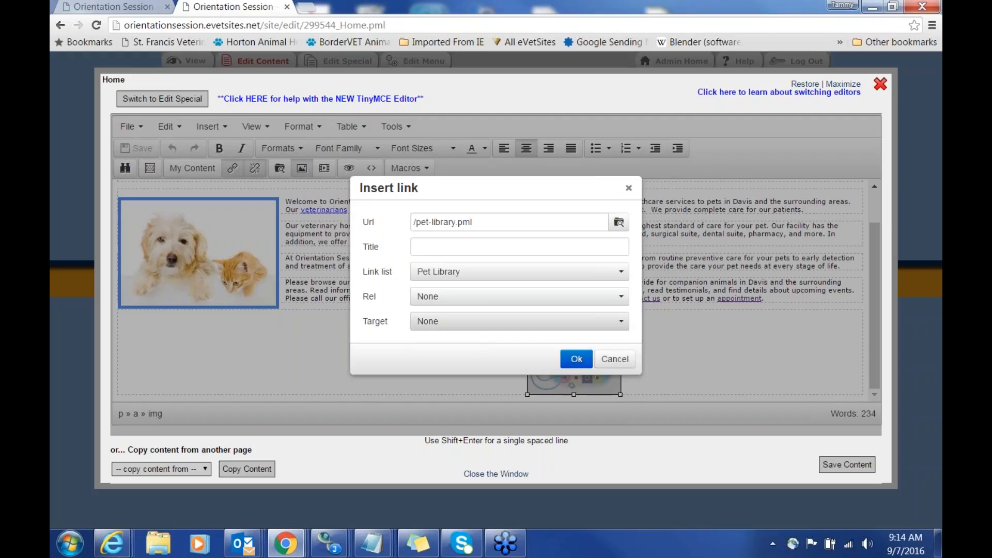
left_click(480, 322)
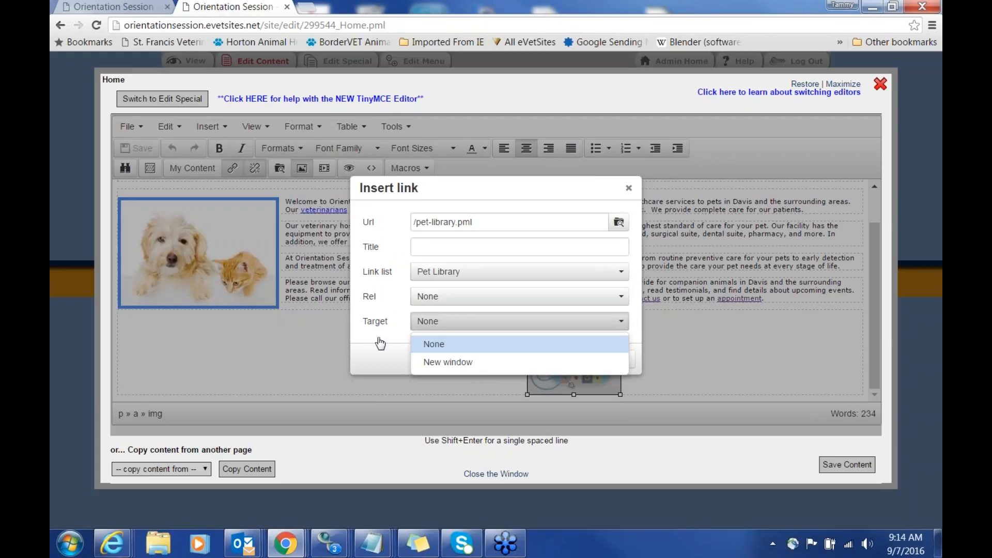
key("Down")
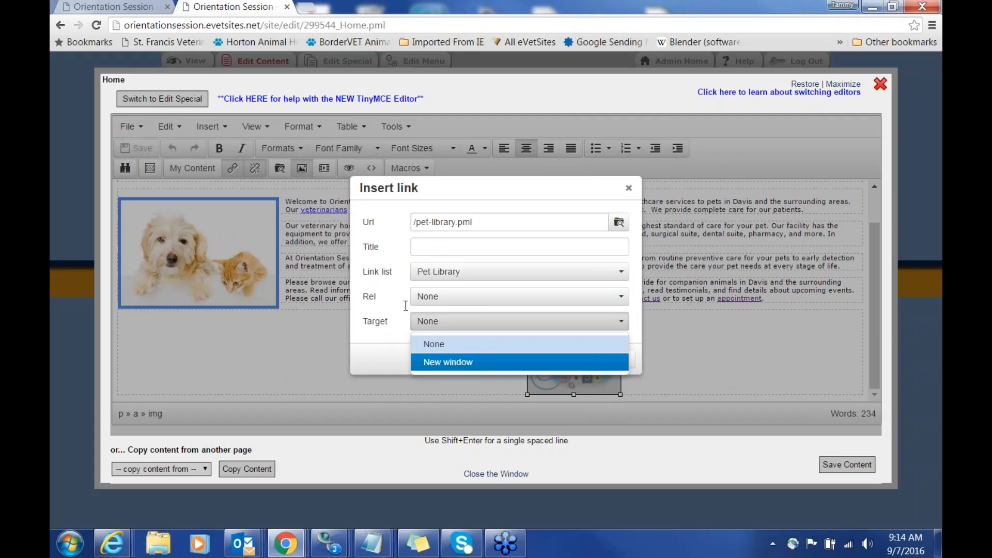
left_click(388, 338)
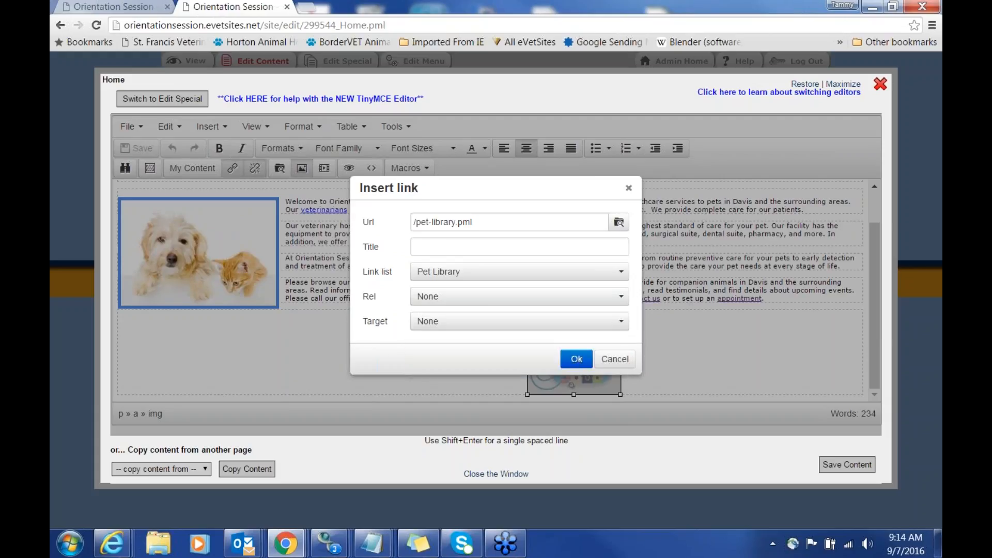
left_click(576, 360)
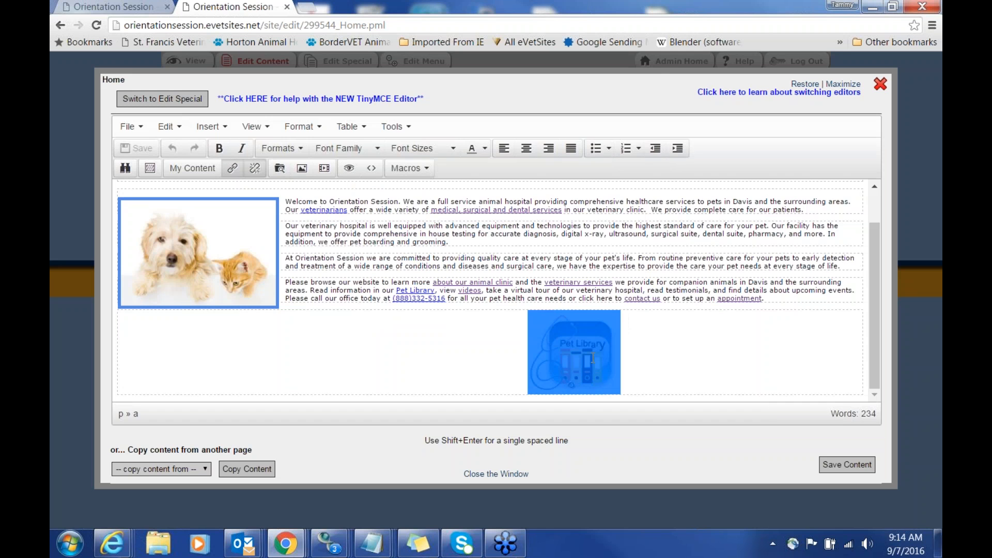
Step: Save the home page content and close the editor to return to the live home page
left_click(833, 464)
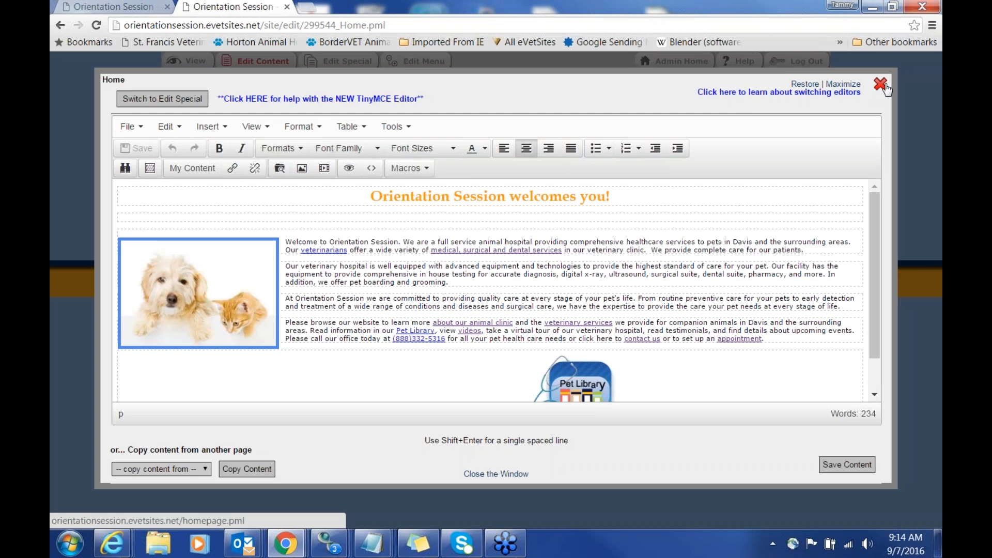
left_click(881, 84)
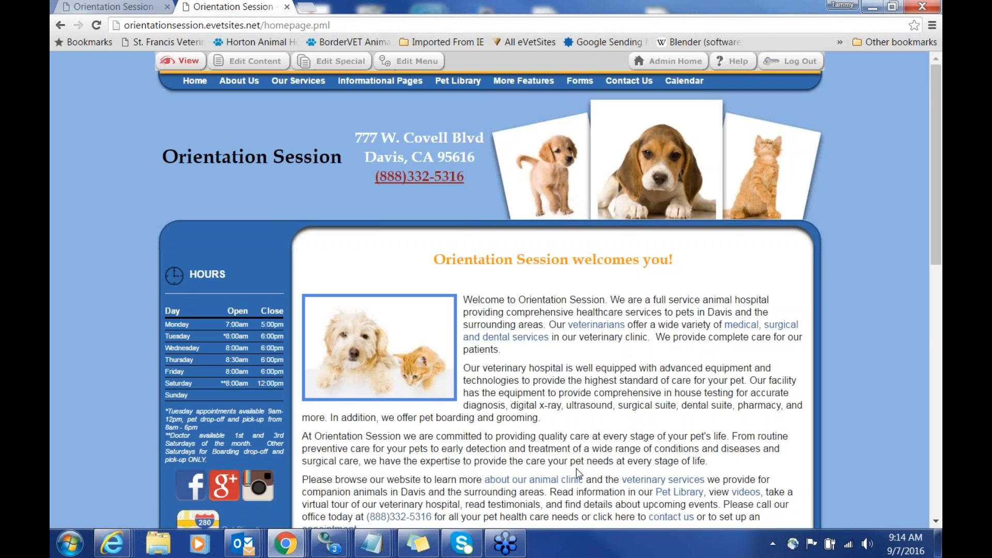
Step: Open the Pet Library page from the home page, inspect its introduction in the content editor, and close the editor without changes
scroll(575, 468, "down", 3)
left_click(557, 407)
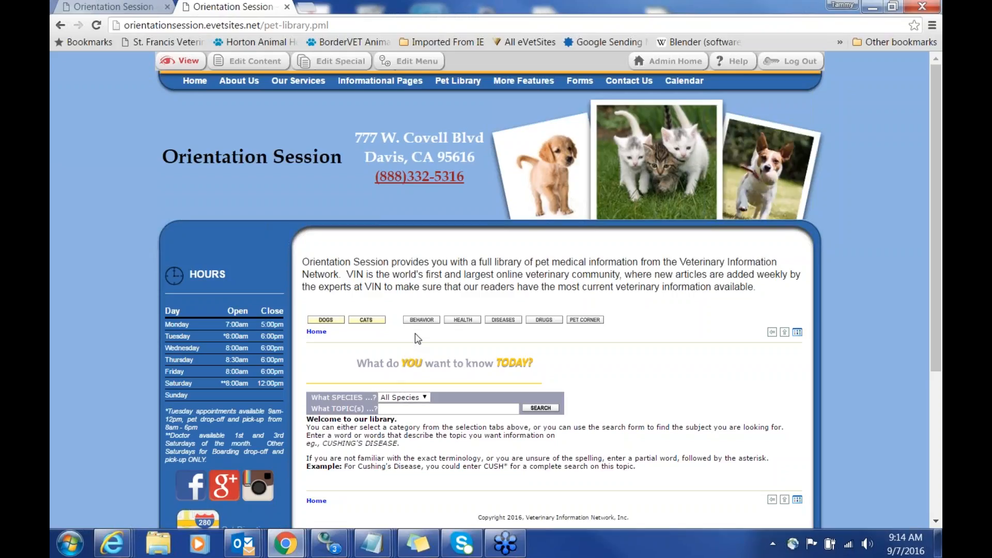
left_click_drag(405, 340, 809, 437)
left_click(809, 437)
left_click(251, 62)
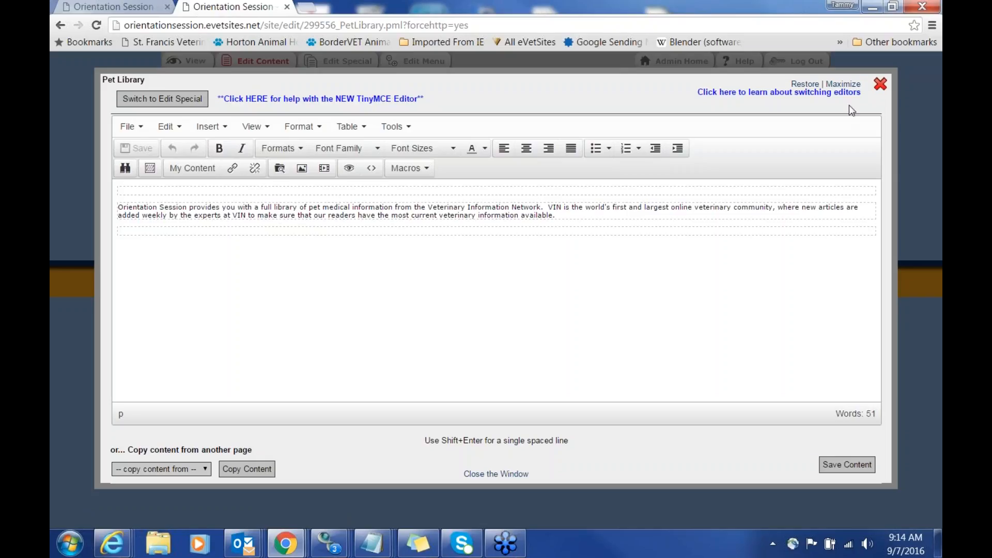
left_click(880, 84)
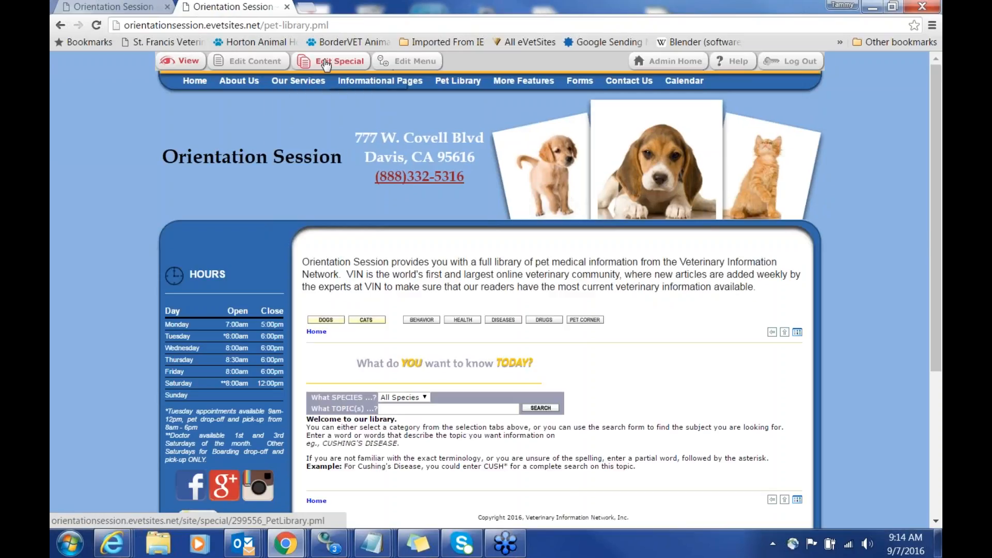
Step: Add Reptiles to the species included in the Pet Library, save the selection, and check the species choices in the library search
left_click(325, 63)
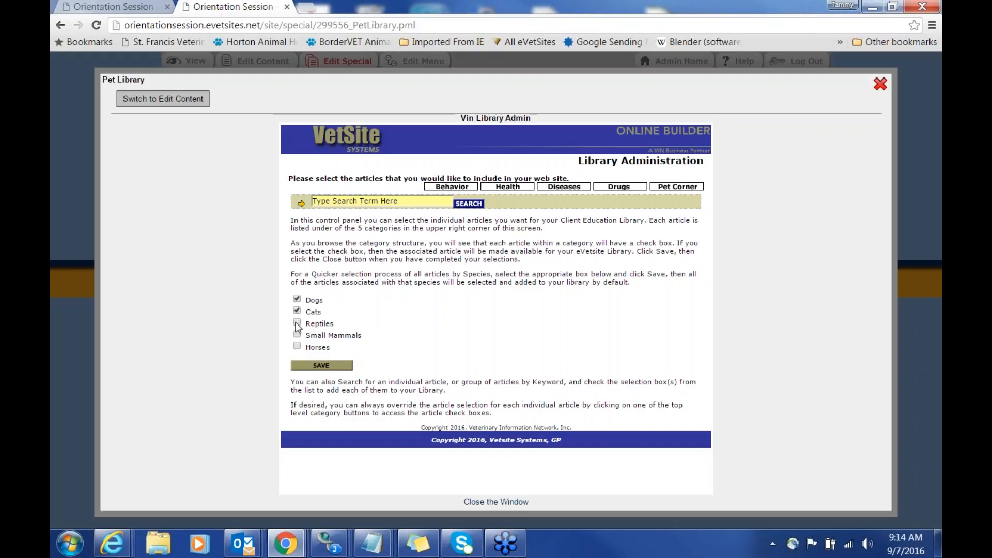
left_click(297, 325)
left_click(326, 367)
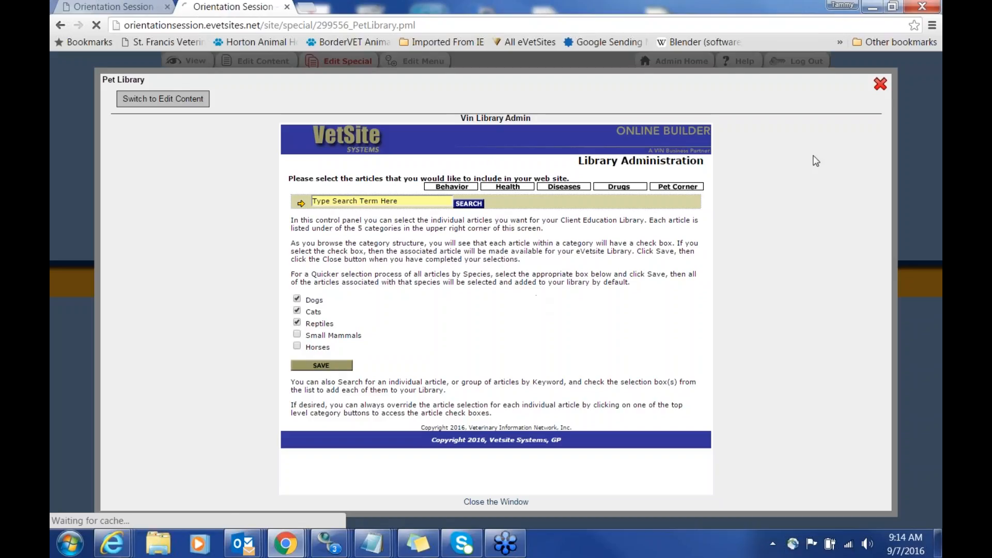
left_click(880, 85)
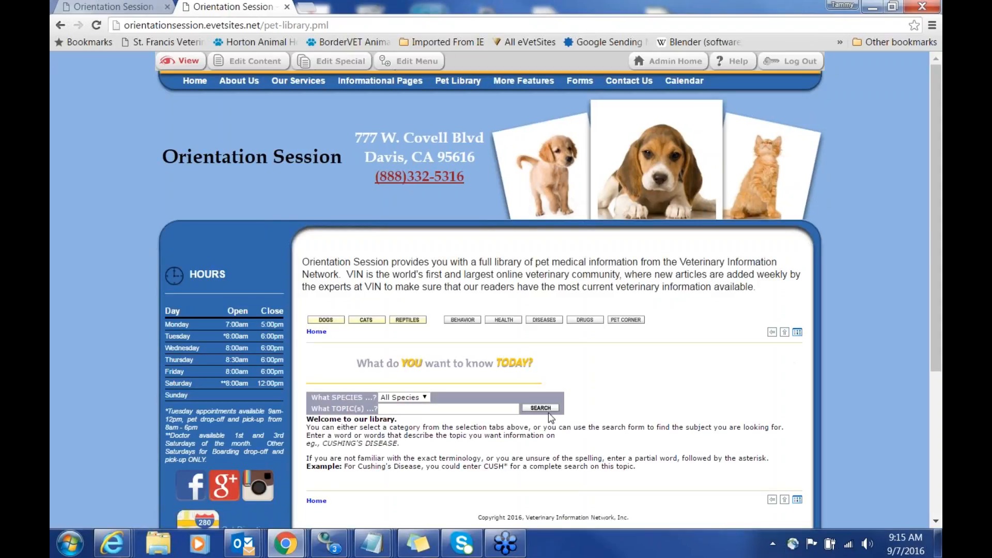
left_click(427, 397)
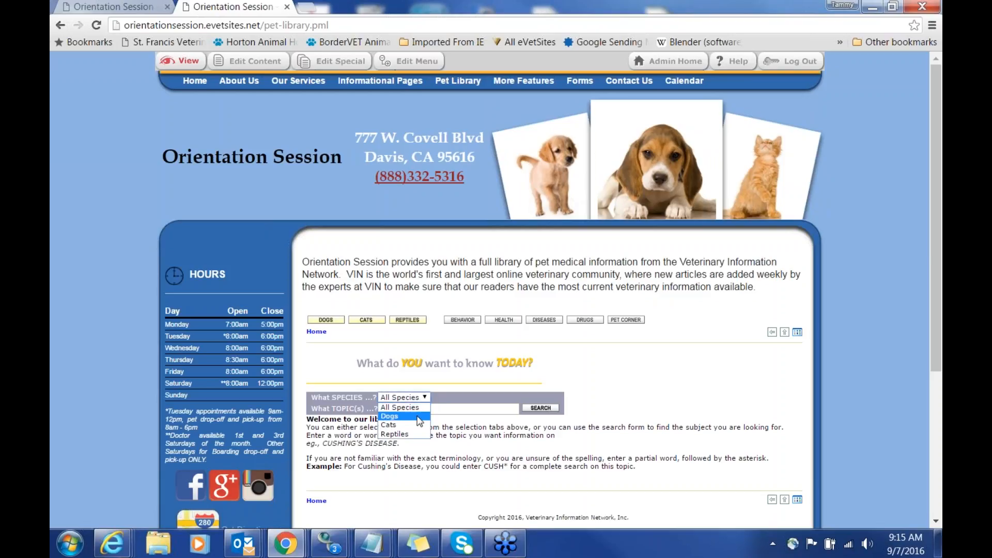
left_click(481, 409)
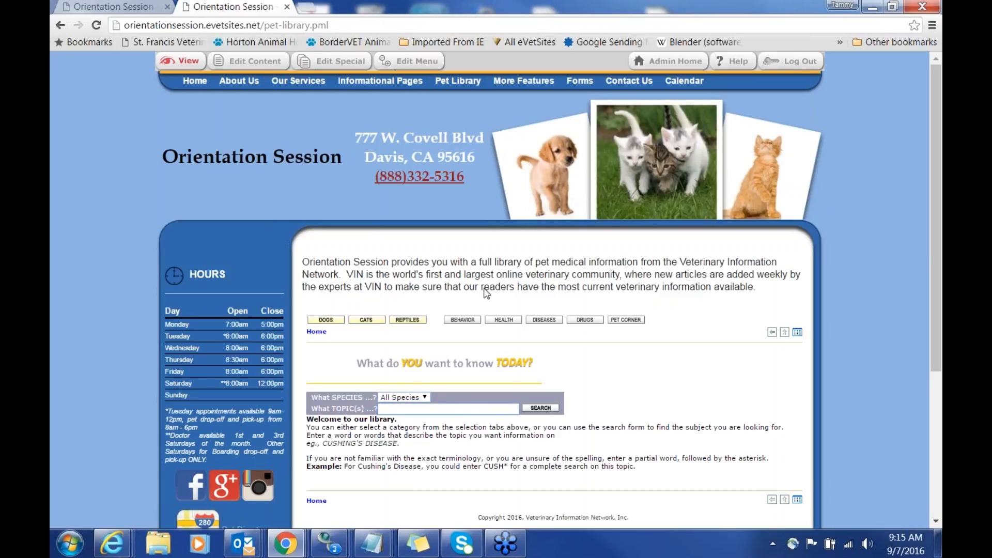
Step: Review the veterinary services listed on the Our Services page and inspect the page's draft in the content editor
mouse_move(524, 82)
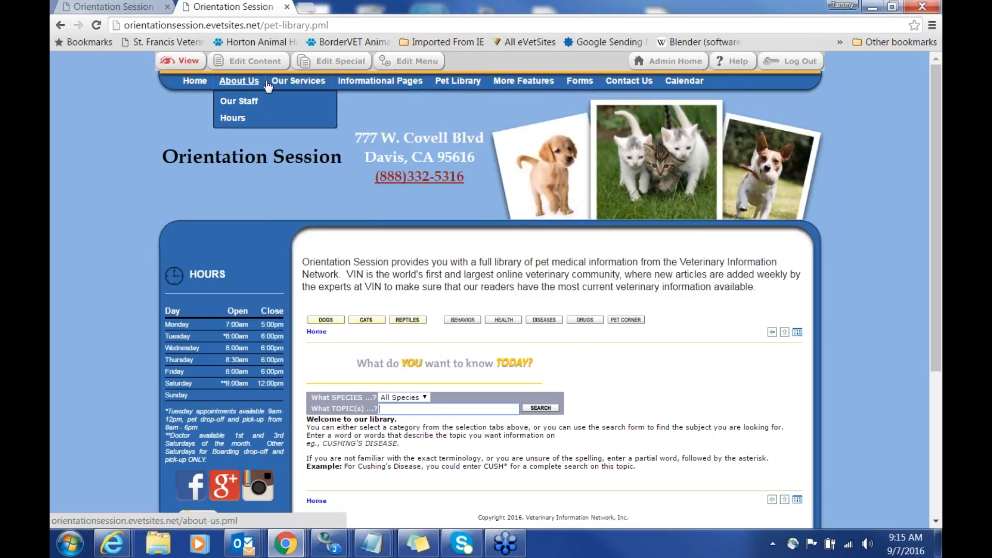
mouse_move(300, 85)
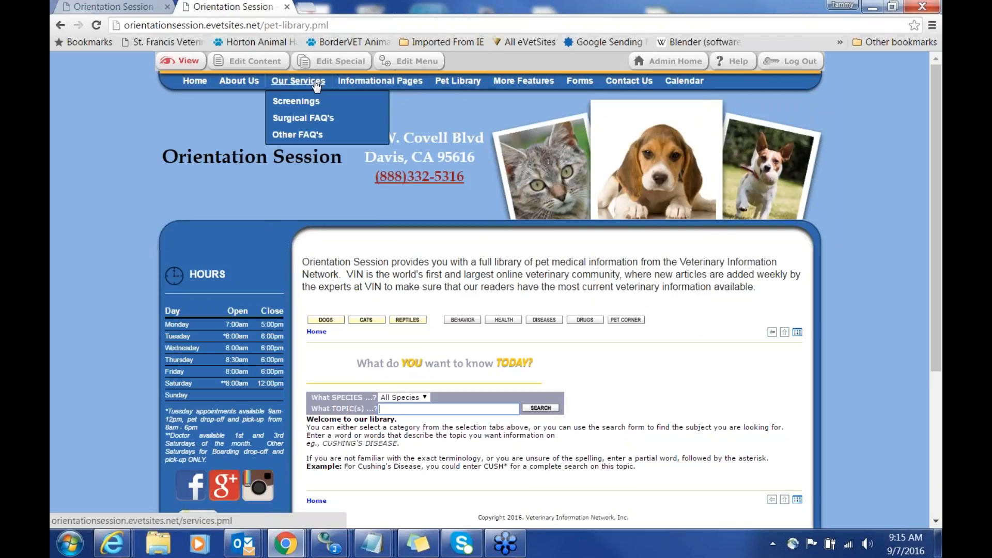
left_click(317, 83)
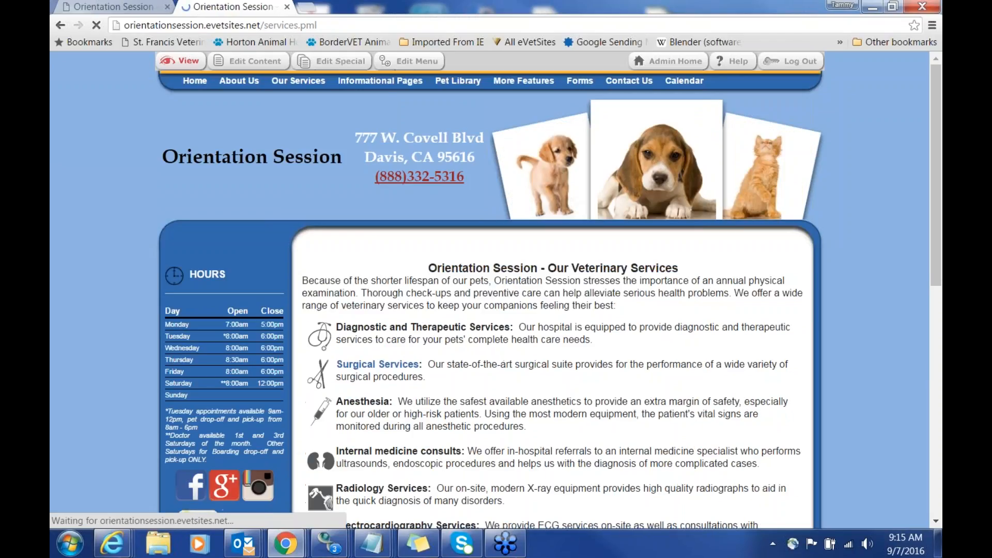
scroll(640, 438, "down", 3)
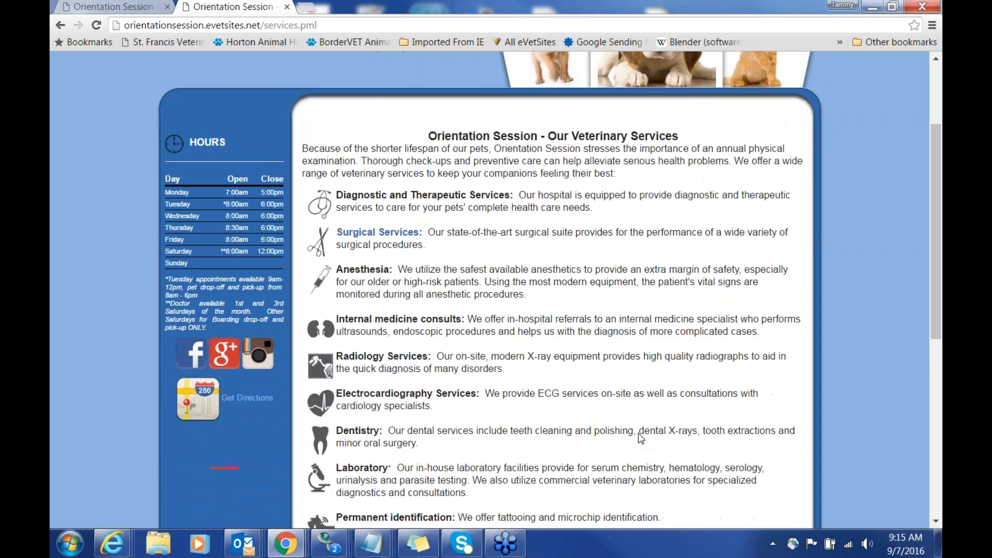
scroll(641, 438, "down", 5)
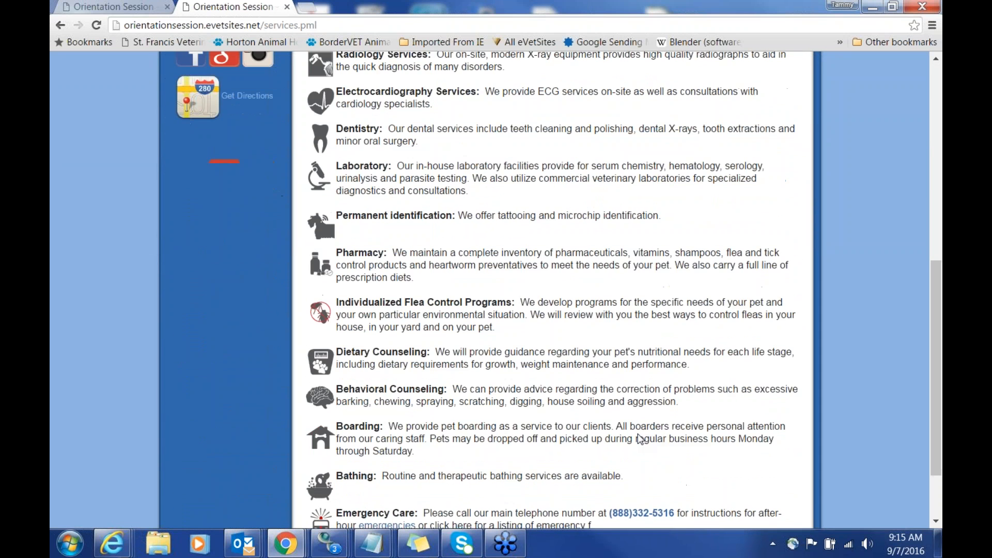
scroll(641, 438, "down", 2)
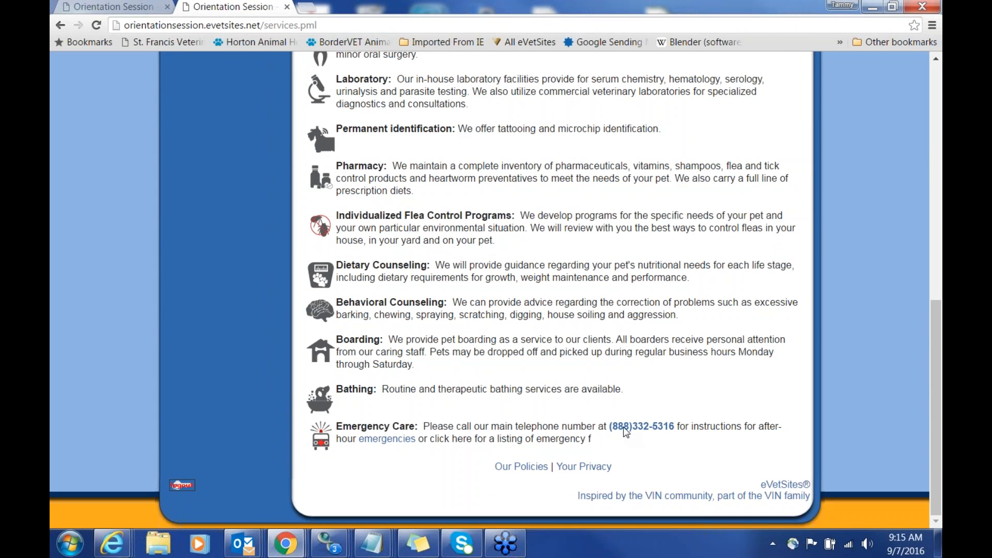
scroll(584, 376, "up", 5)
scroll(584, 375, "up", 4)
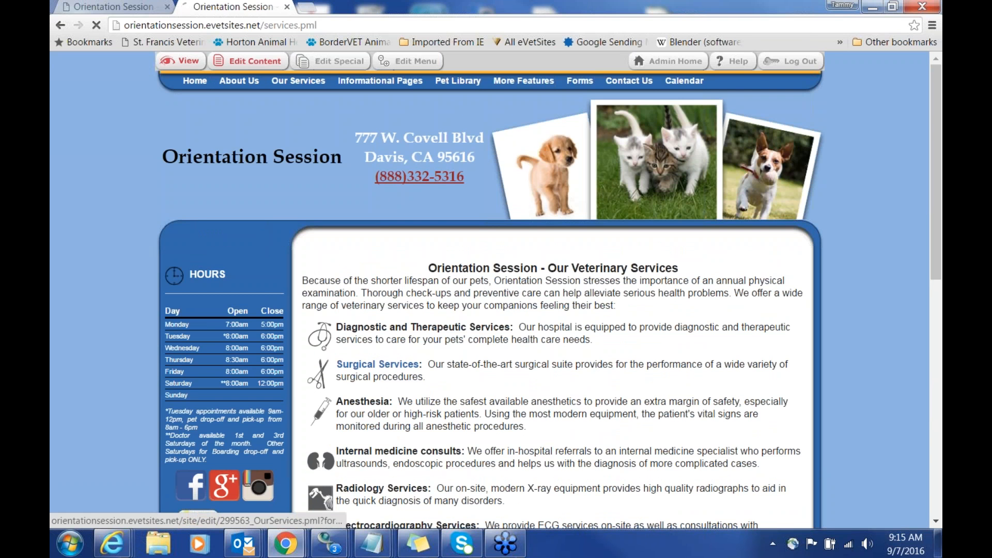
left_click(248, 61)
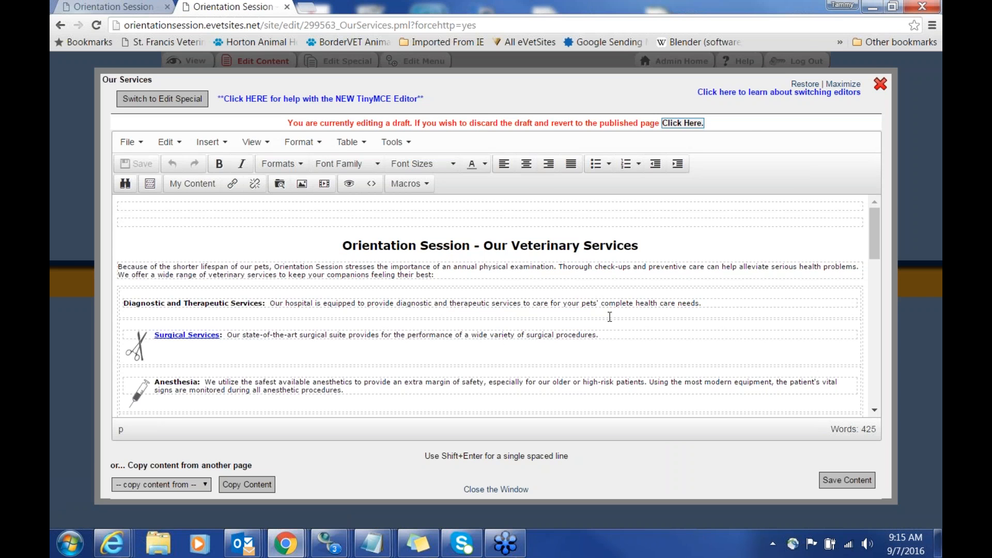
left_click(880, 84)
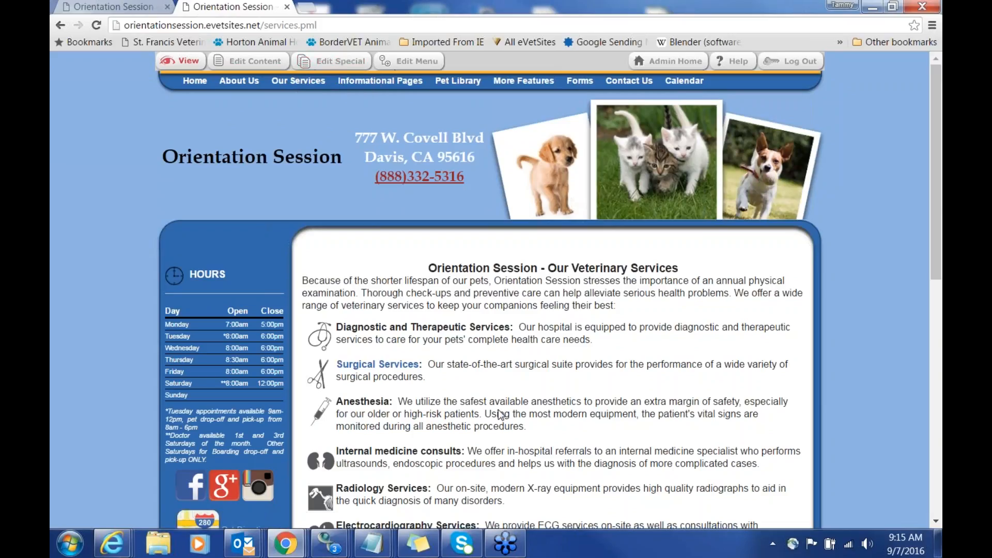
Step: Open the New Client form page and bring up its special form settings
mouse_move(581, 85)
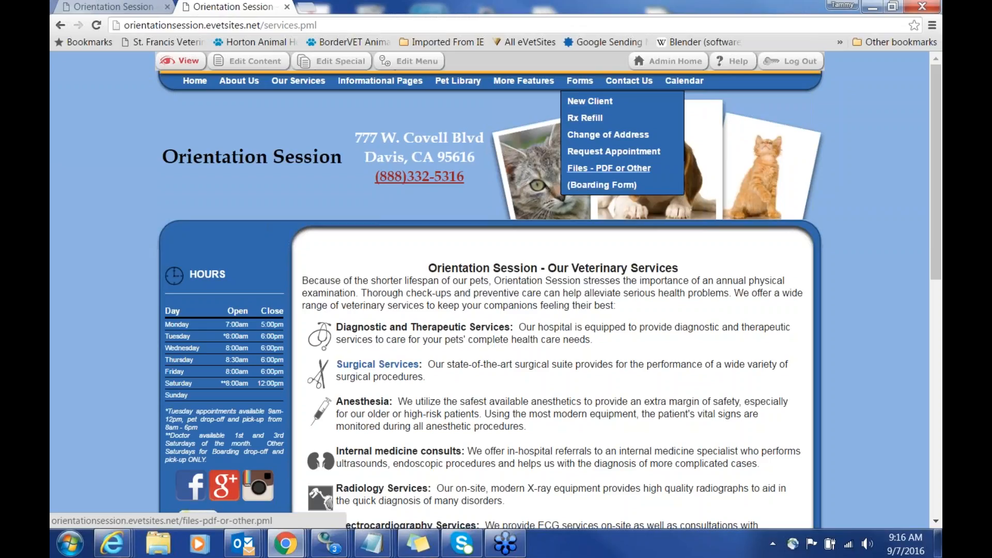
left_click(591, 104)
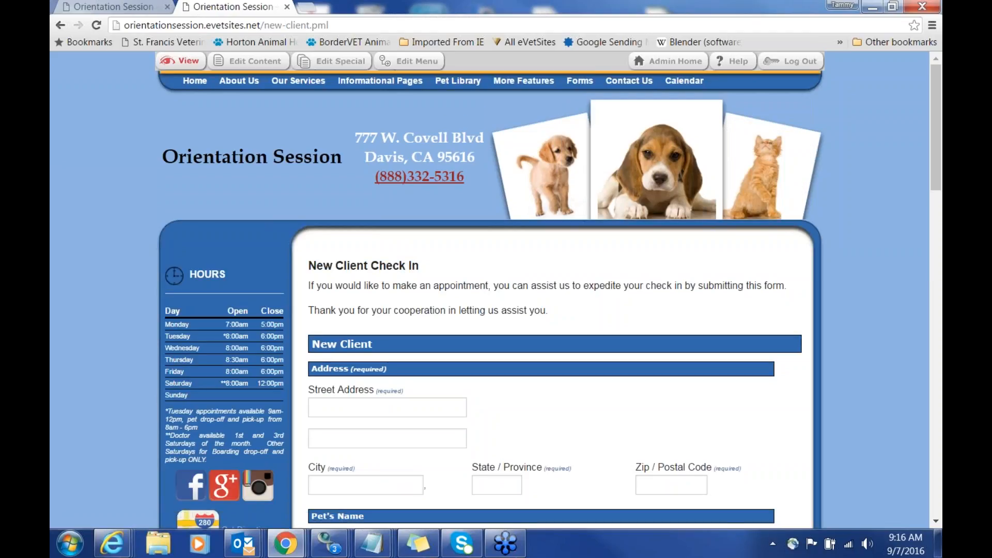
scroll(606, 293, "down", 1)
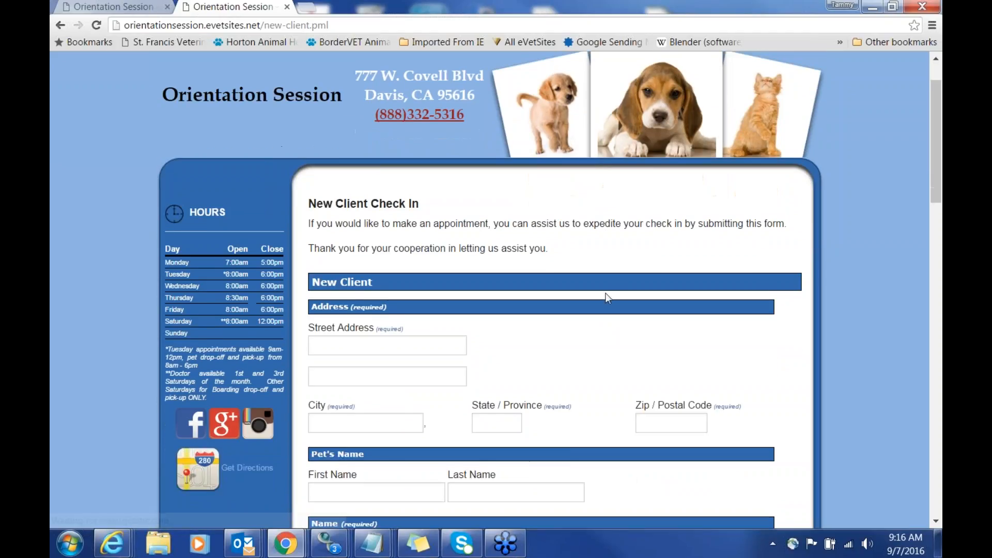
scroll(606, 293, "up", 1)
left_click(338, 61)
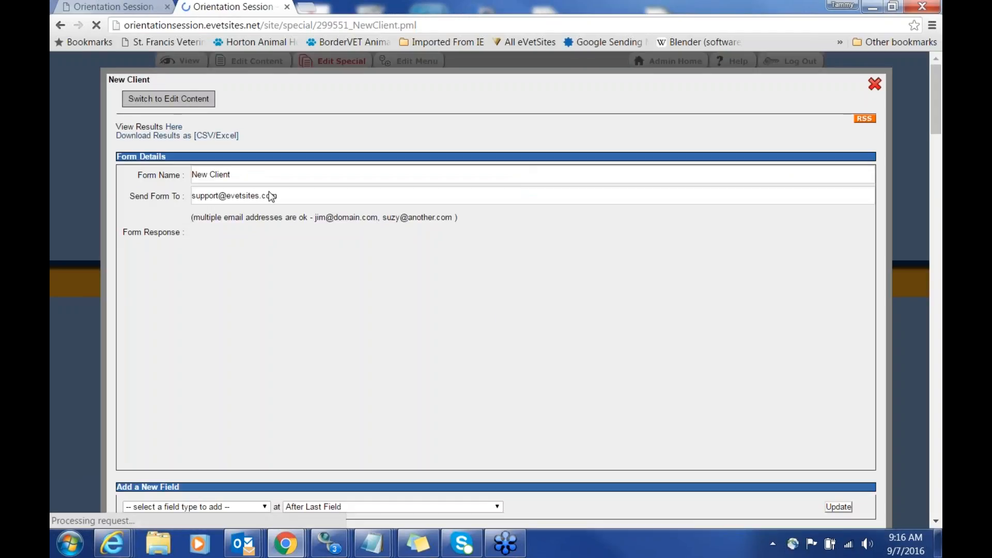
Step: Review the New Client form's name, recipient e-mail field and response message
left_click_drag(291, 195, 194, 199)
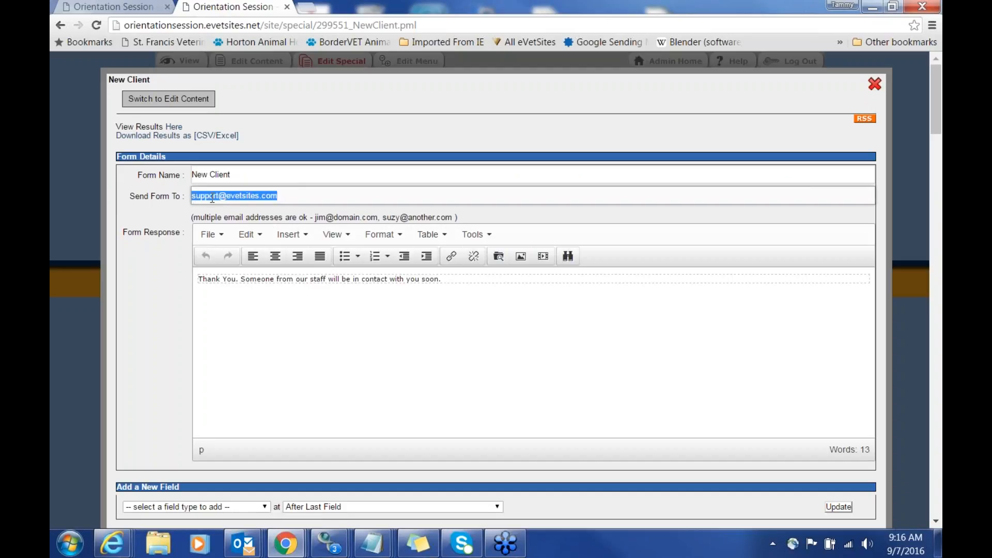
left_click(504, 360)
left_click_drag(230, 175, 192, 175)
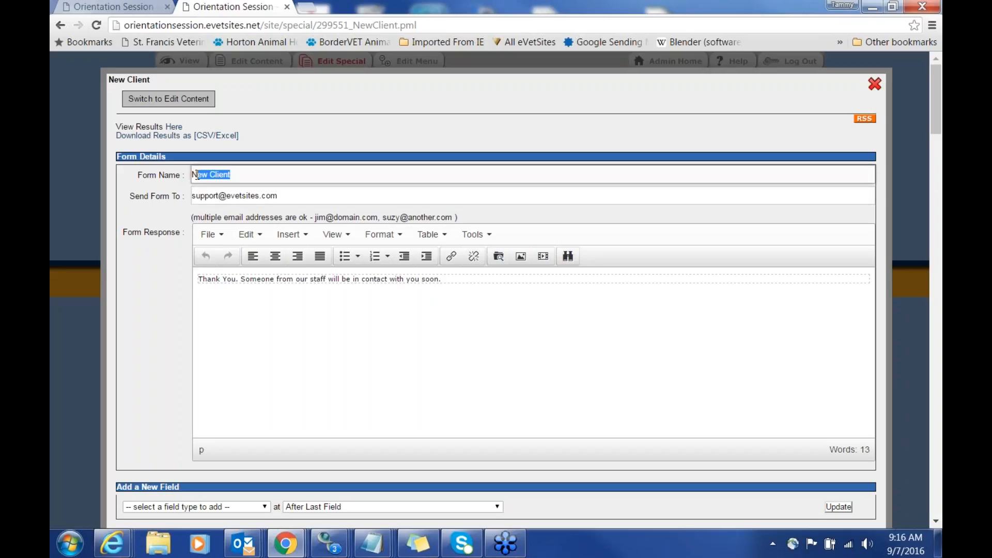
left_click(339, 279)
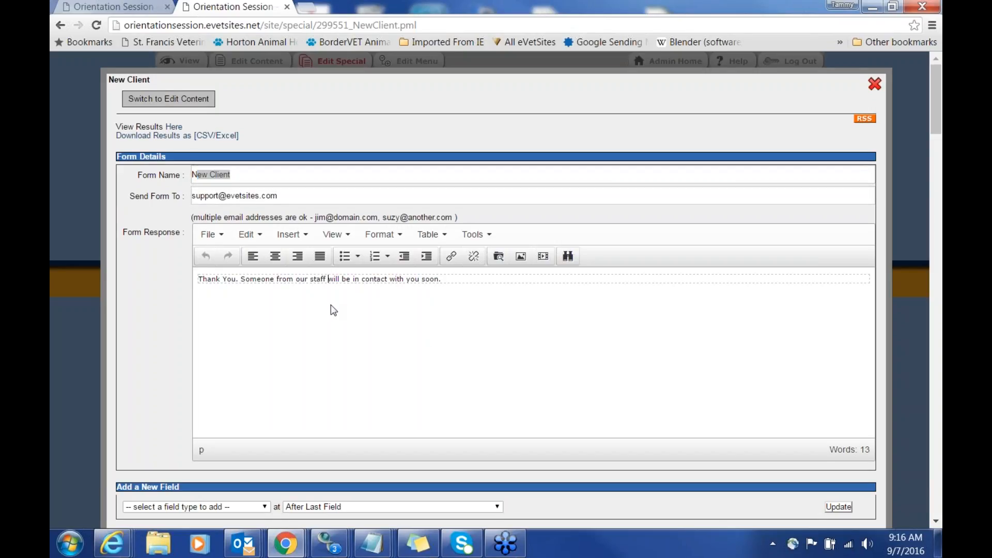
Step: Look through the form's field groups and review the field types and insertion positions offered for adding a new field
scroll(331, 309, "down", 3)
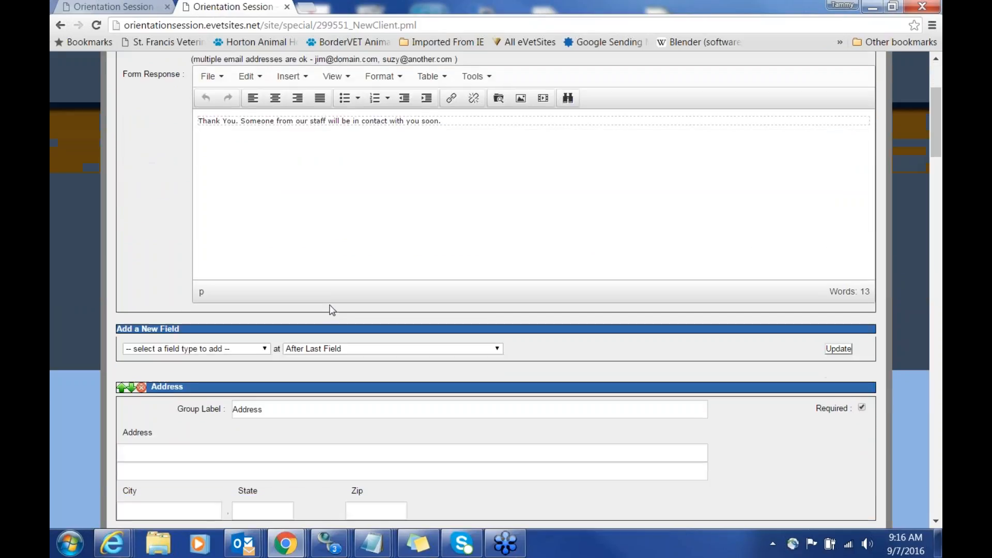
scroll(331, 308, "down", 2)
scroll(331, 309, "down", 1)
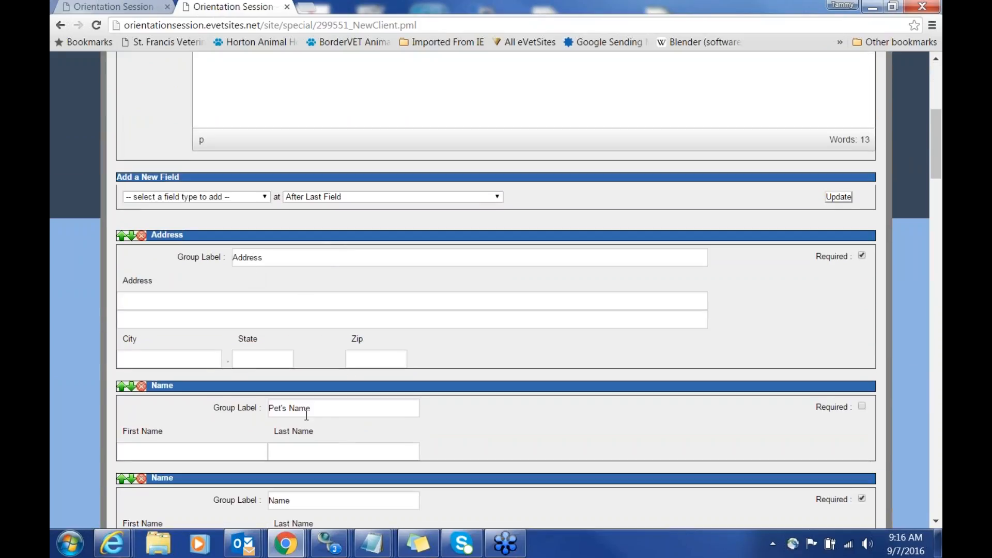
scroll(314, 432, "down", 3)
scroll(314, 423, "up", 8)
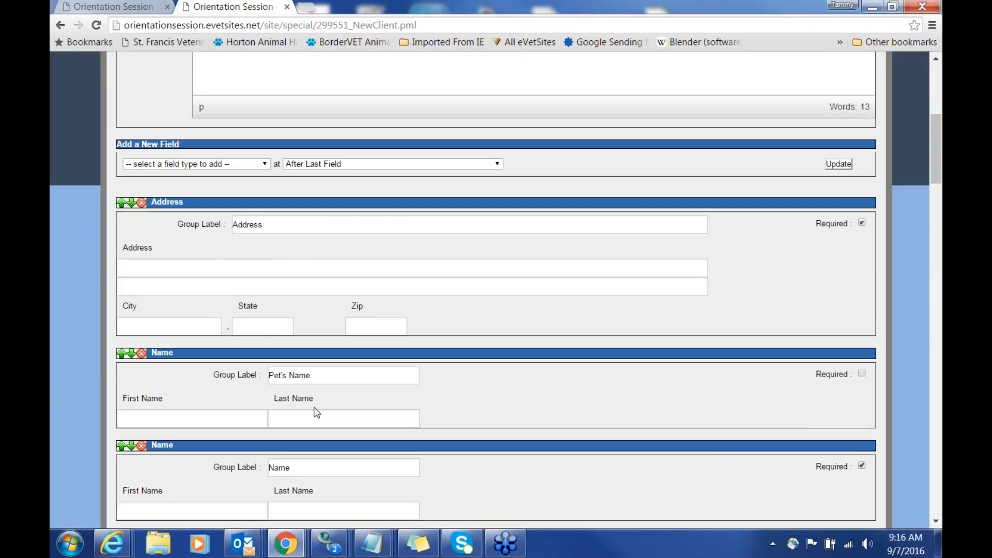
scroll(313, 403, "down", 3)
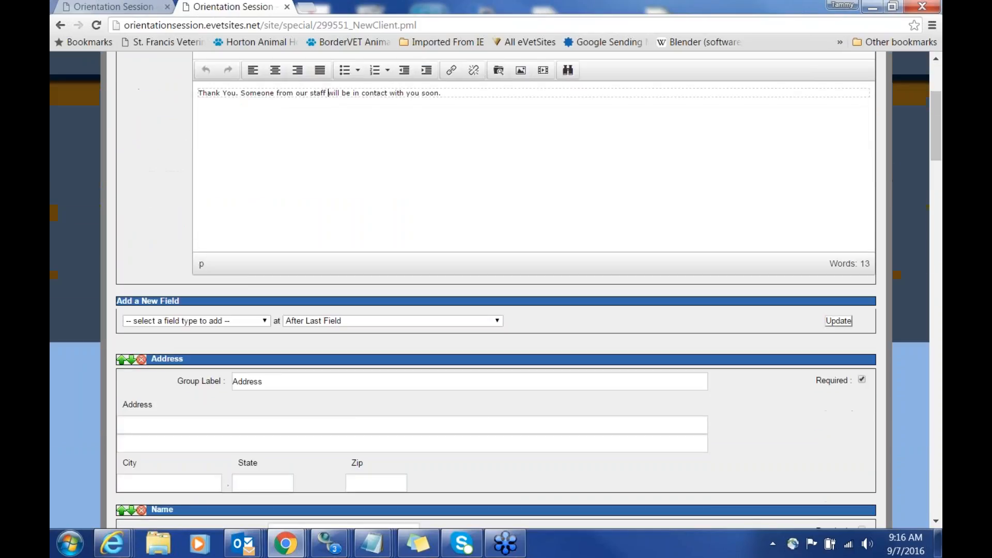
left_click(262, 324)
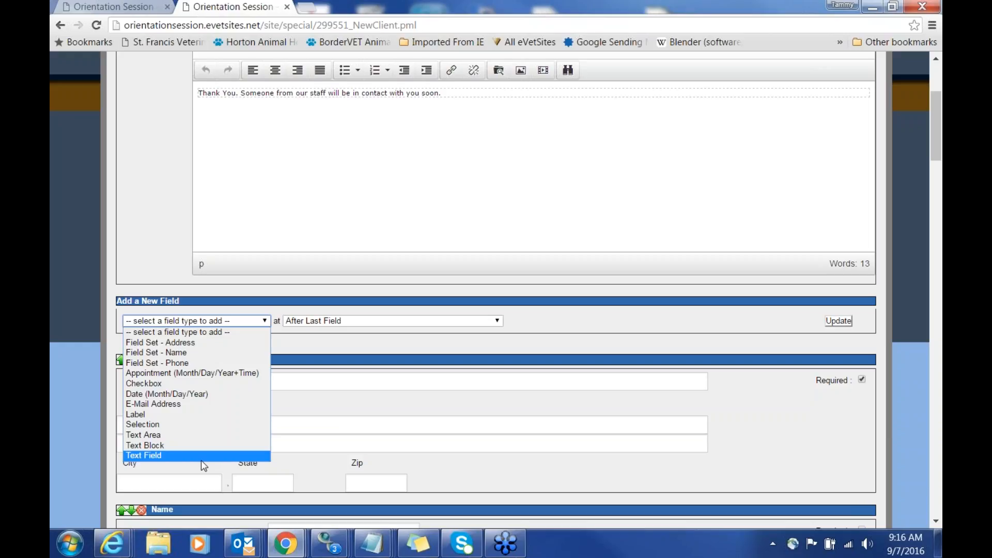
left_click(353, 392)
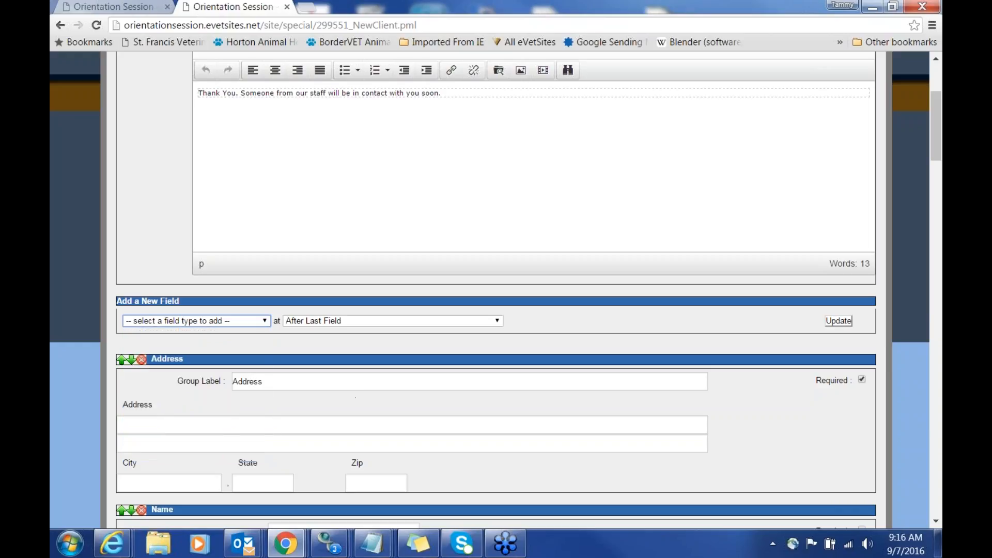
left_click(441, 318)
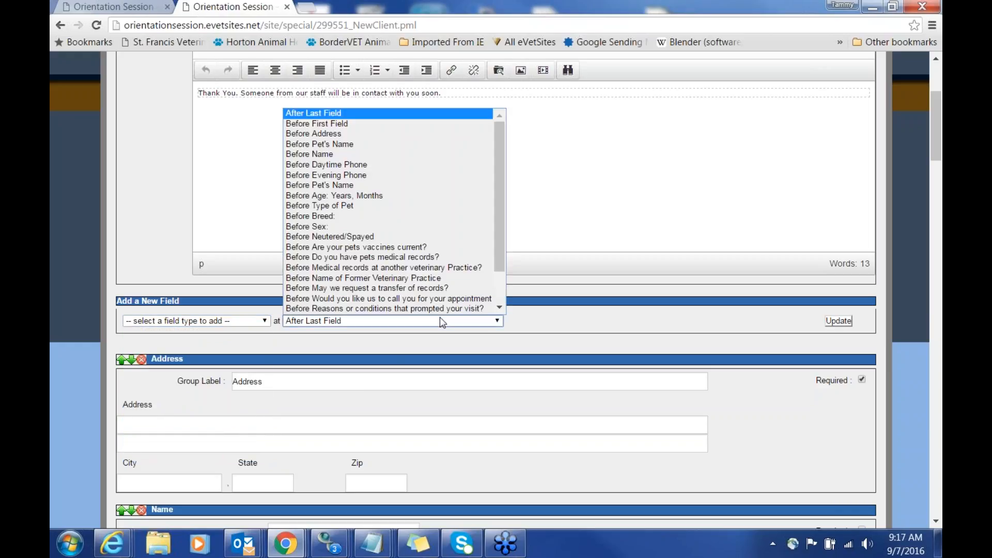
left_click(448, 336)
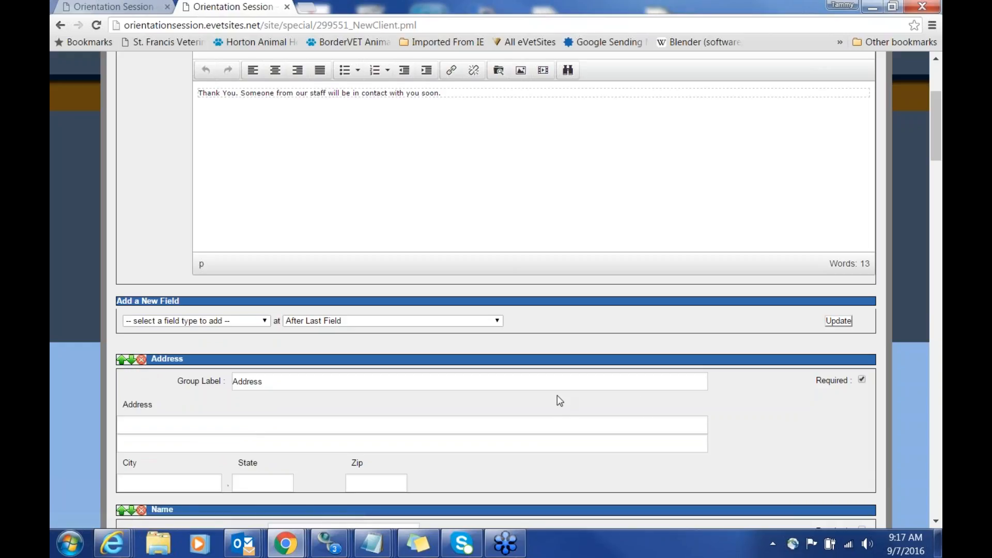
Step: Review the Required settings of the form's address, name and phone fields, and return to the form details
left_click_drag(818, 368, 875, 412)
left_click(858, 411)
scroll(792, 244, "up", 3)
scroll(819, 286, "down", 10)
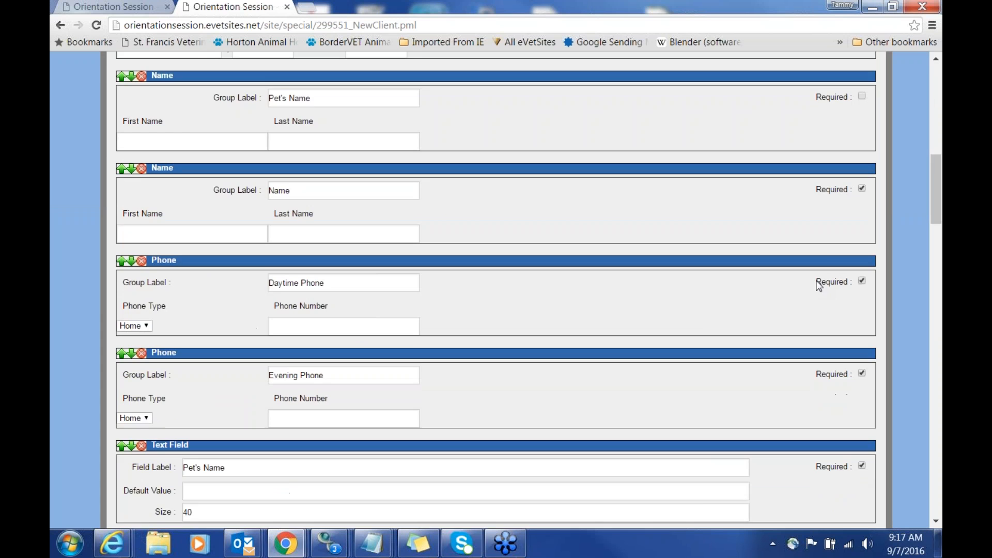
scroll(824, 249, "up", 4)
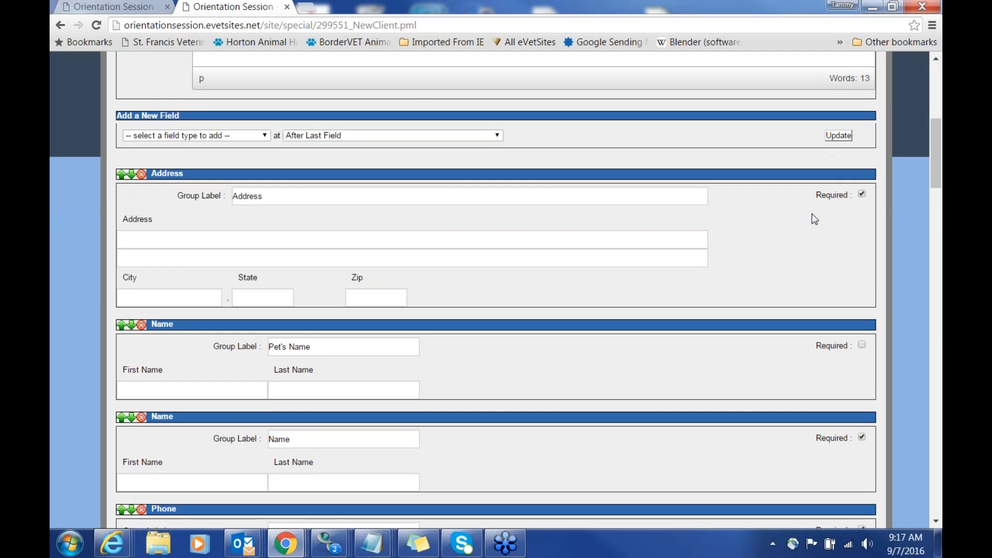
scroll(811, 215, "up", 6)
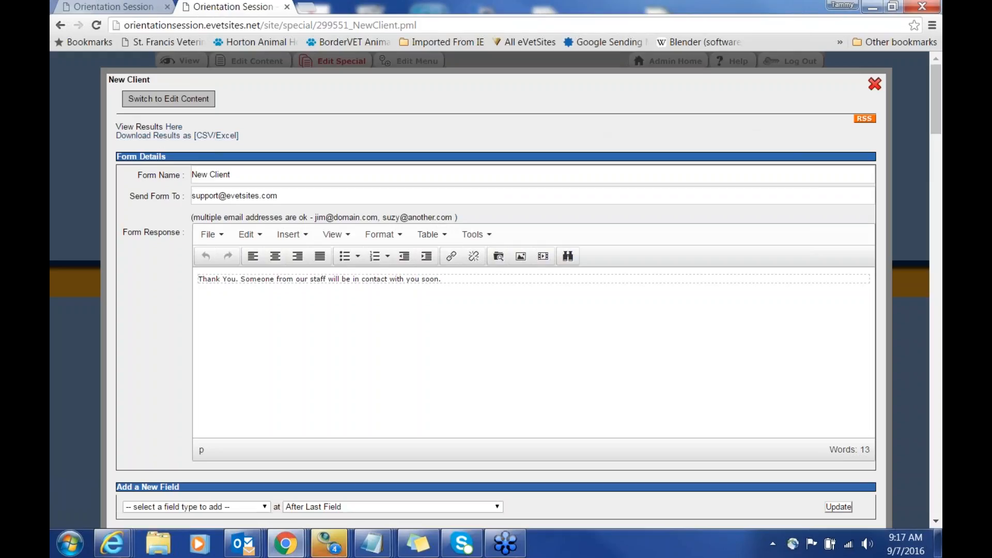
Step: Close the New Client form settings and open the page's content for editing
left_click(874, 87)
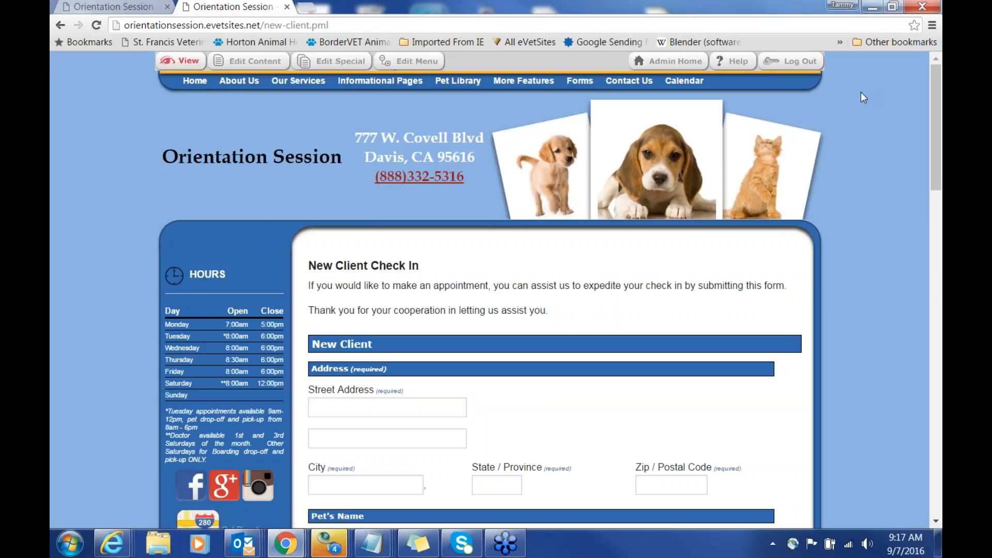
mouse_move(579, 85)
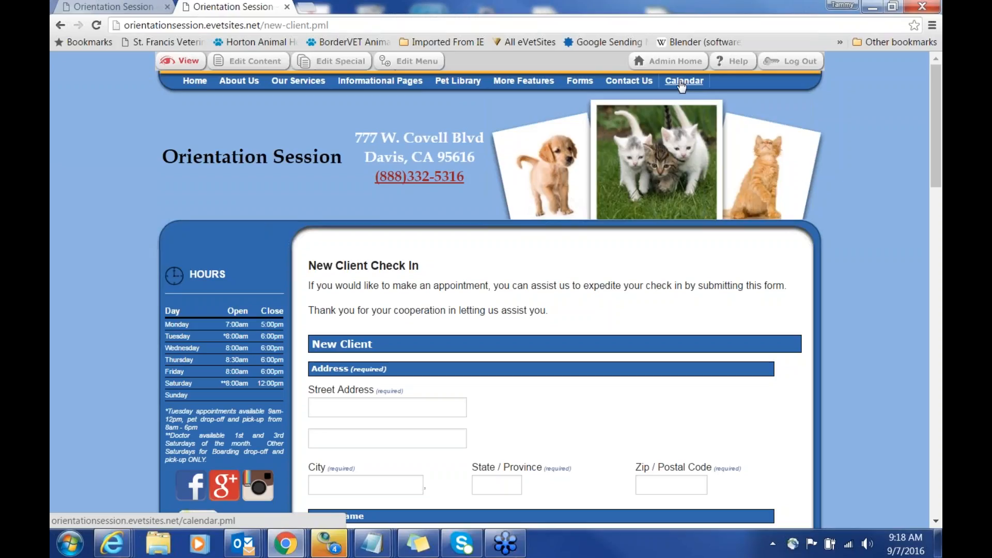
mouse_move(238, 86)
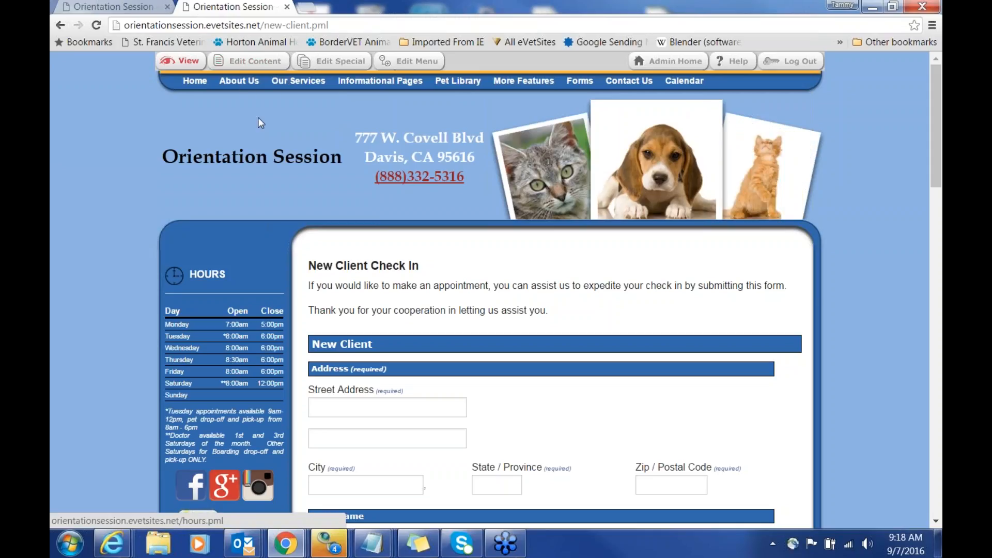
left_click(249, 63)
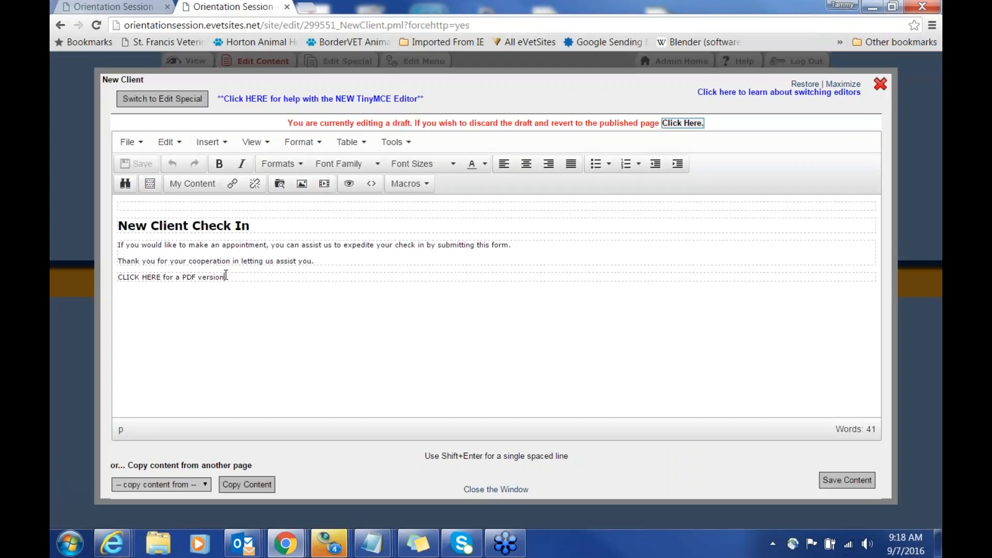
Step: Select the New Client page text from the heading to the PDF line, review the available font families, and close the content editor
left_click_drag(225, 276, 118, 225)
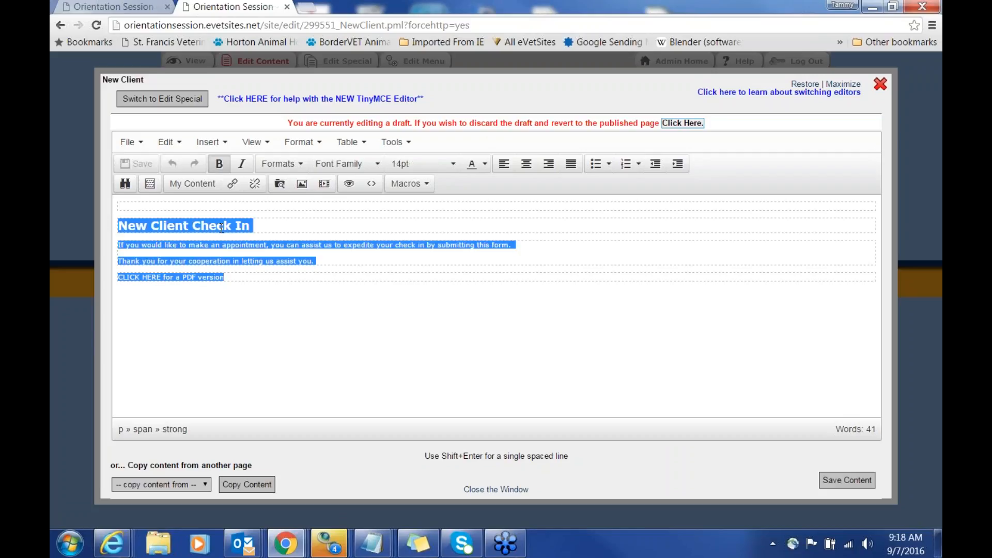
left_click(376, 164)
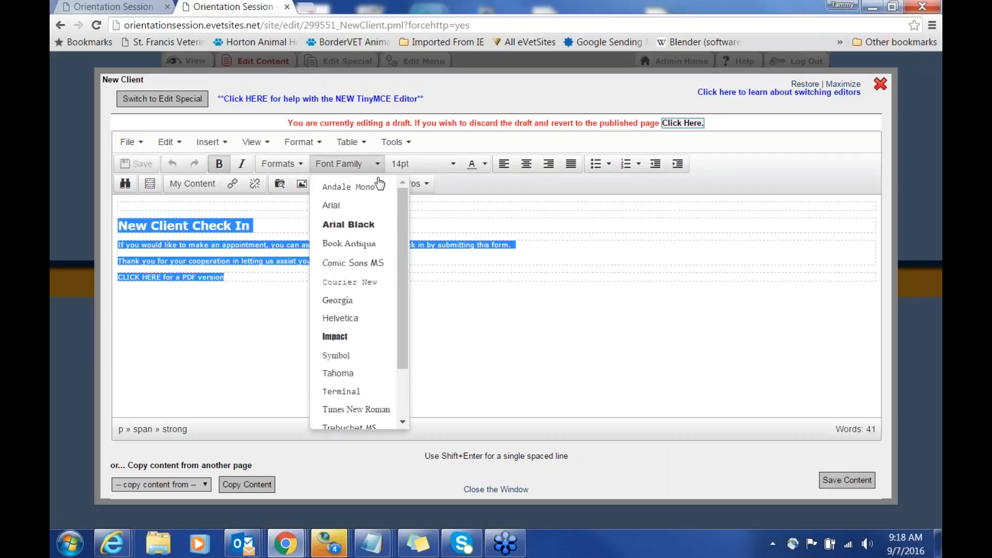
left_click_drag(400, 225, 405, 289)
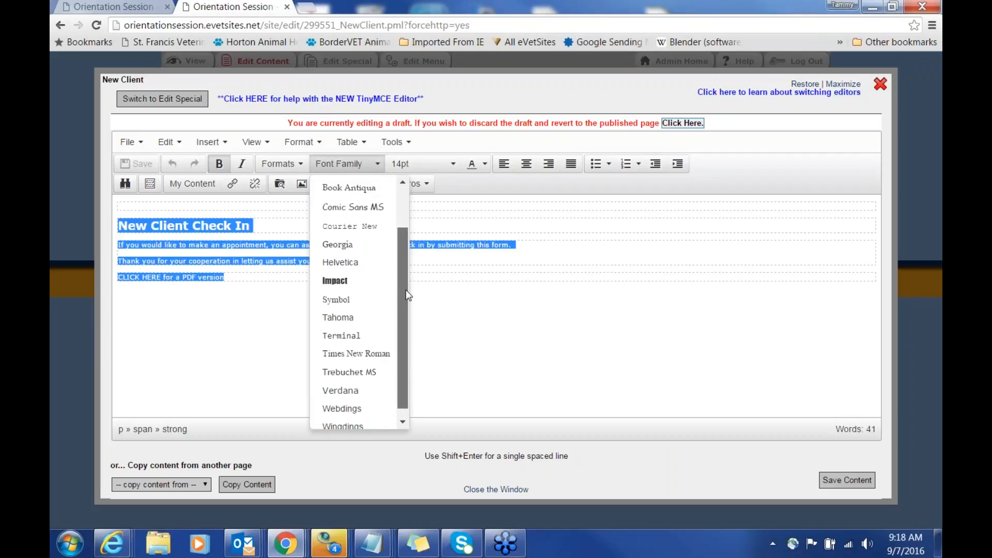
left_click(490, 313)
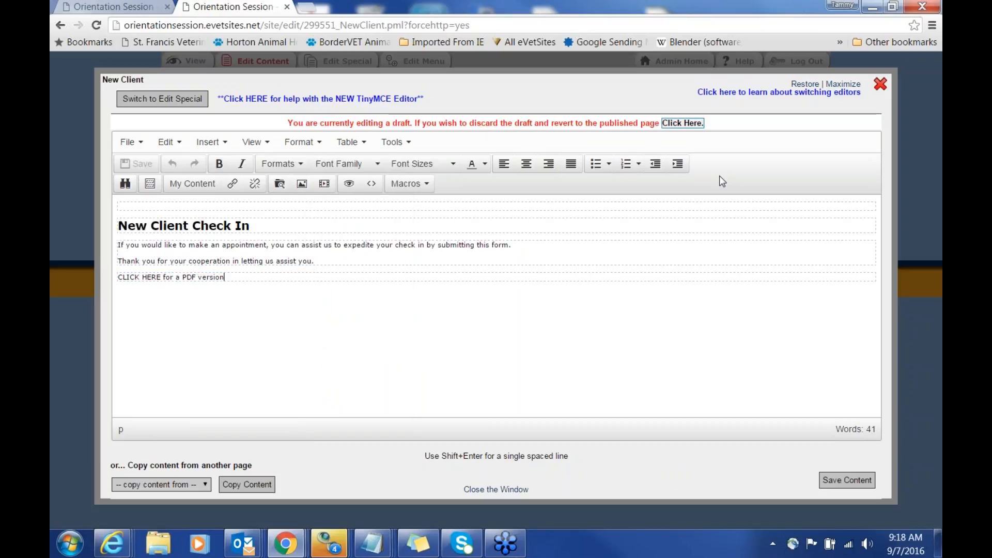
left_click(881, 85)
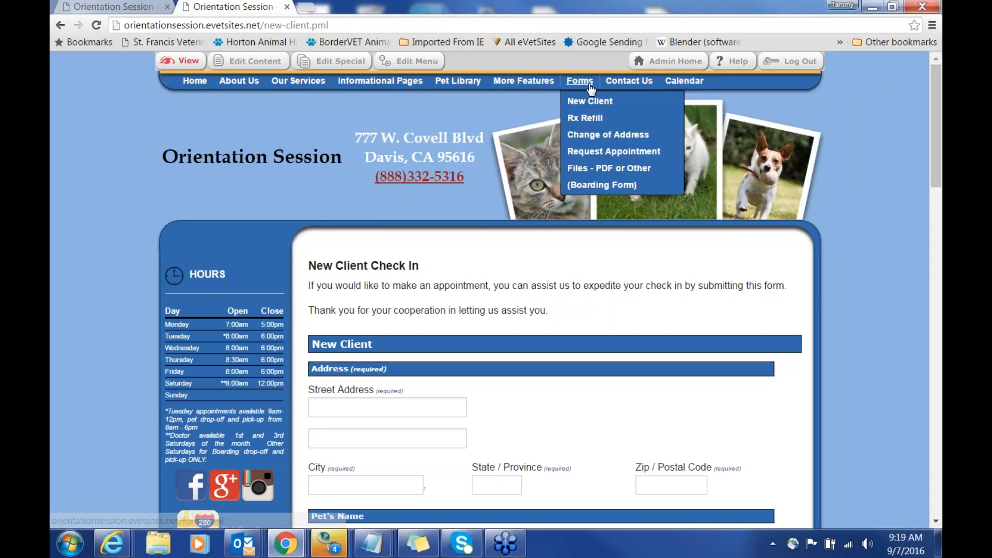
Step: Open the menu structure for editing and look through the sub-pages under About Us, Home and Forms, including New Client
mouse_move(634, 86)
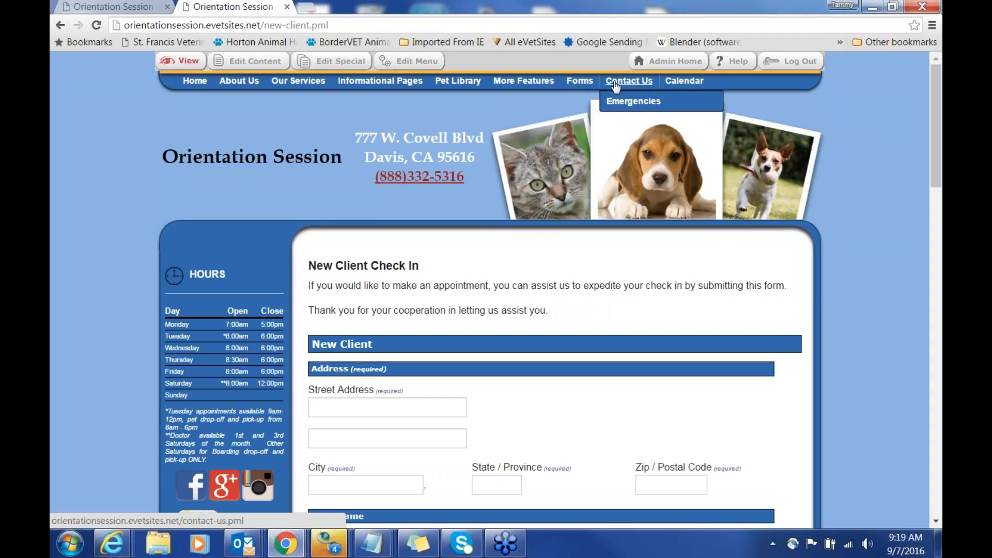
left_click(423, 66)
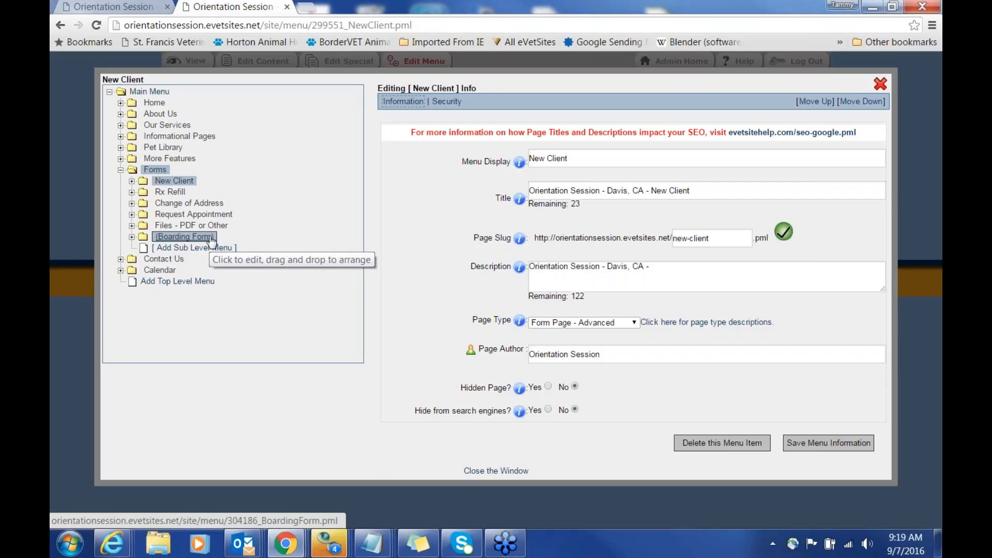
left_click(120, 114)
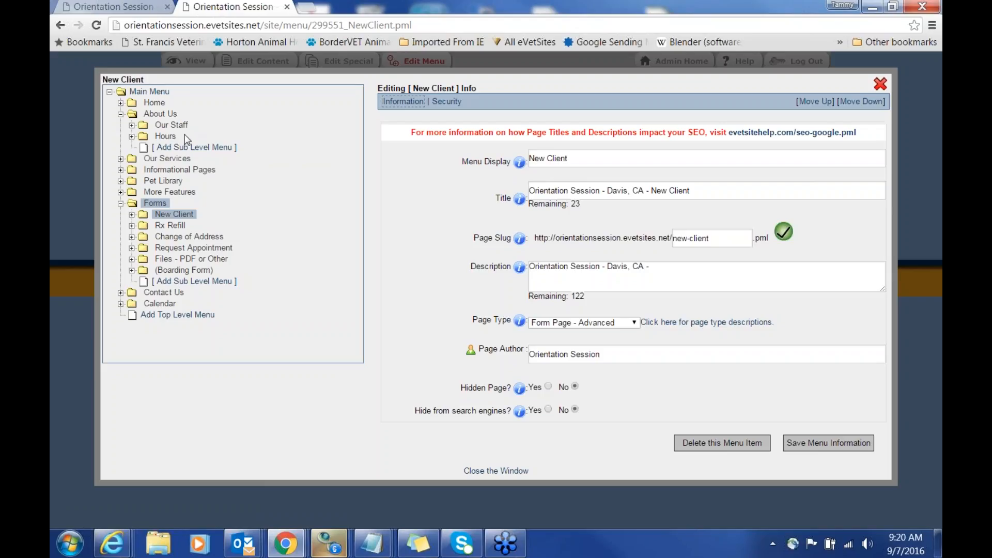
left_click(120, 103)
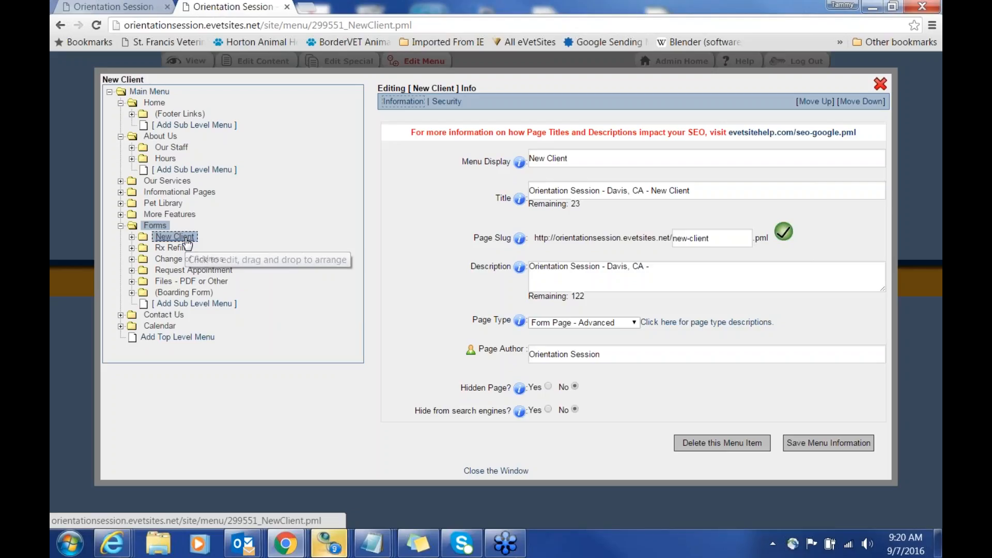
mouse_move(187, 240)
left_mouse_down()
mouse_move(174, 327)
mouse_move(202, 230)
mouse_move(177, 238)
left_mouse_up()
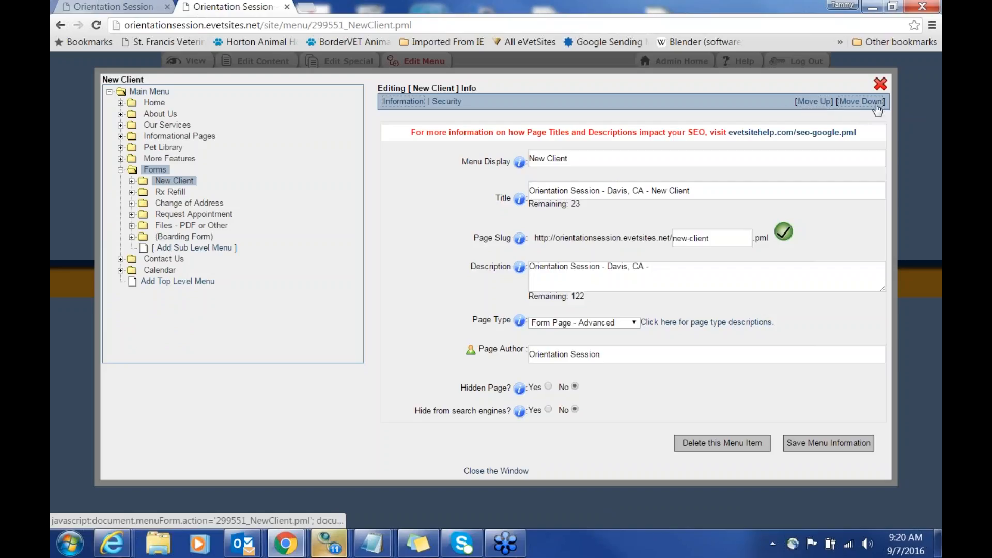
Step: Add a new top-level page to the site menu and set its menu display name to "Test page"
left_click(182, 281)
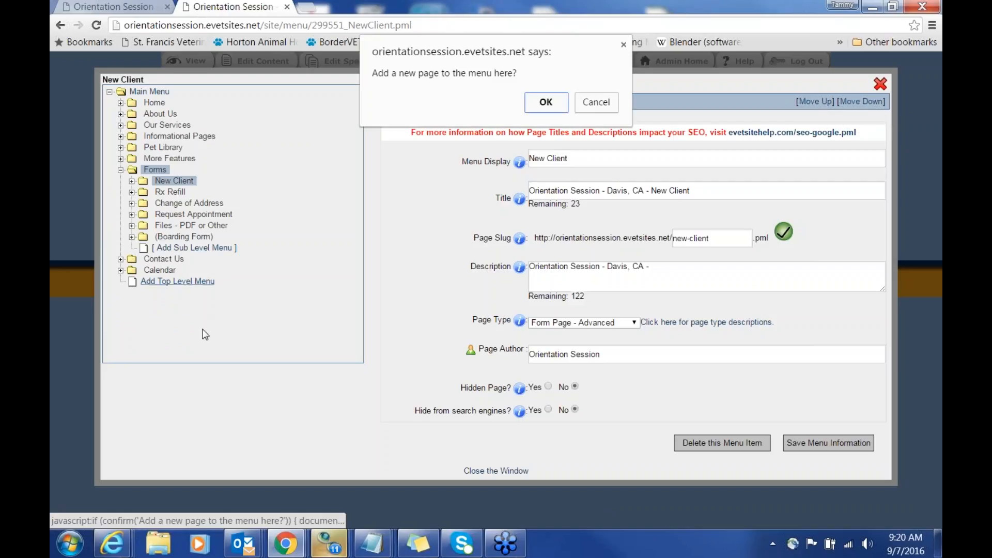
left_click(557, 107)
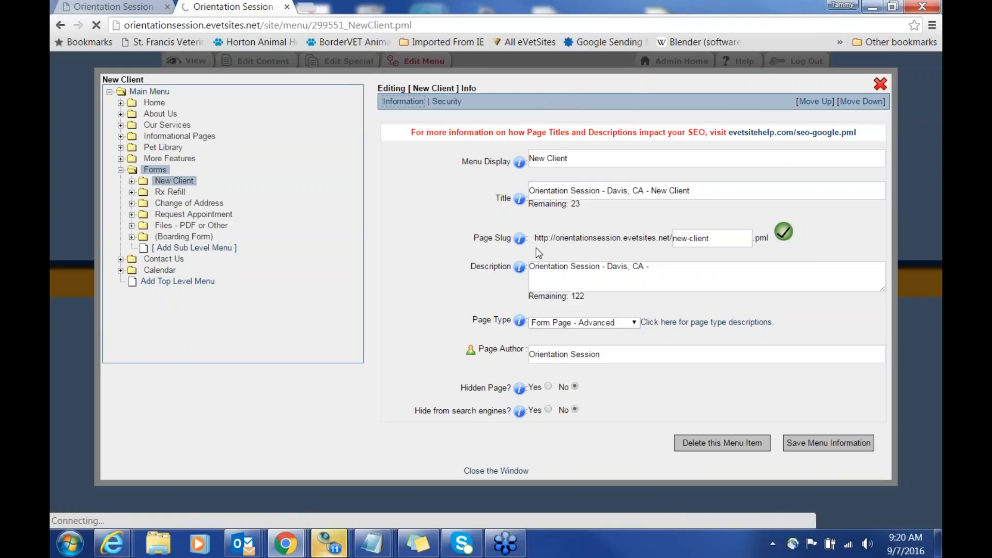
triple_click(574, 155)
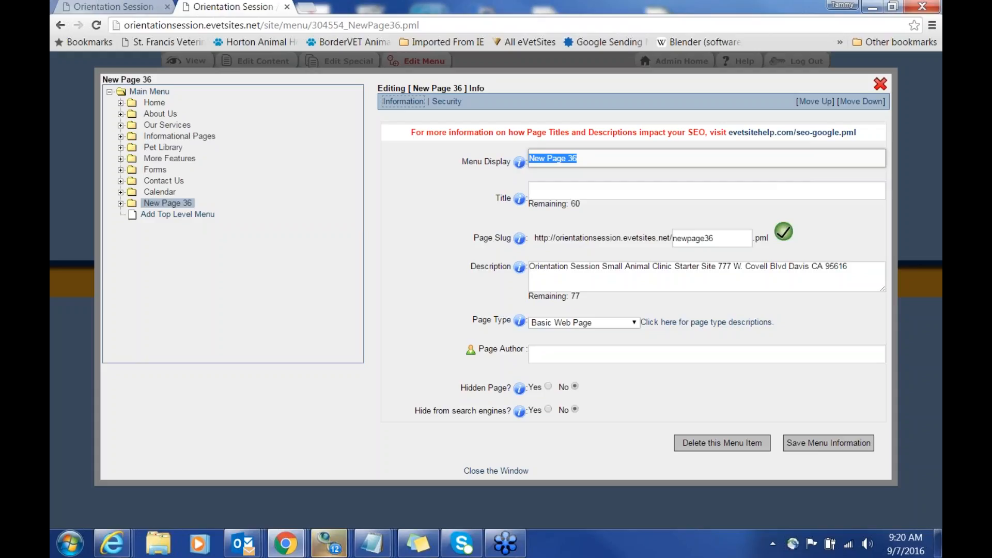
type("Test page")
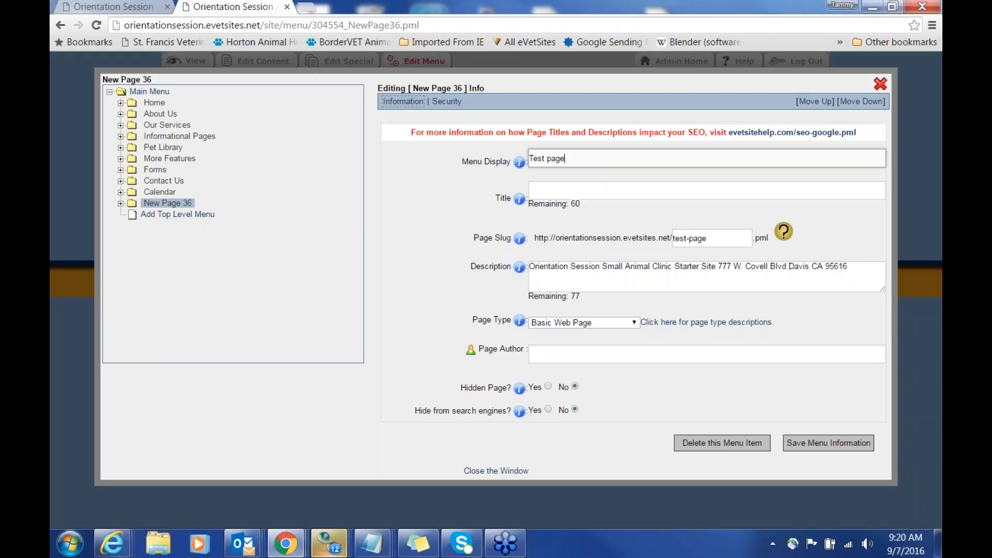
key("Tab")
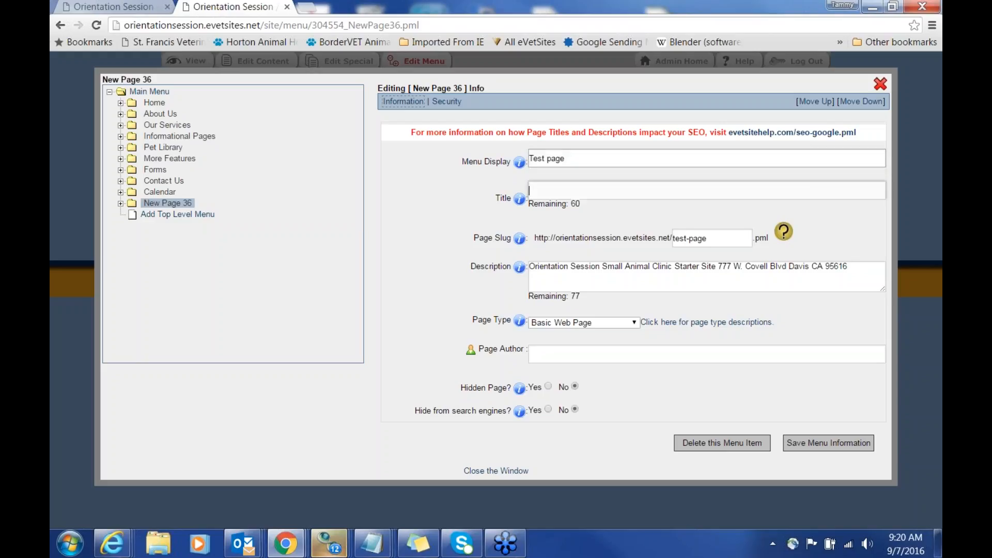
Step: Set the new page's title to "Test page - Location - Veterinary Clinic"
type("Test")
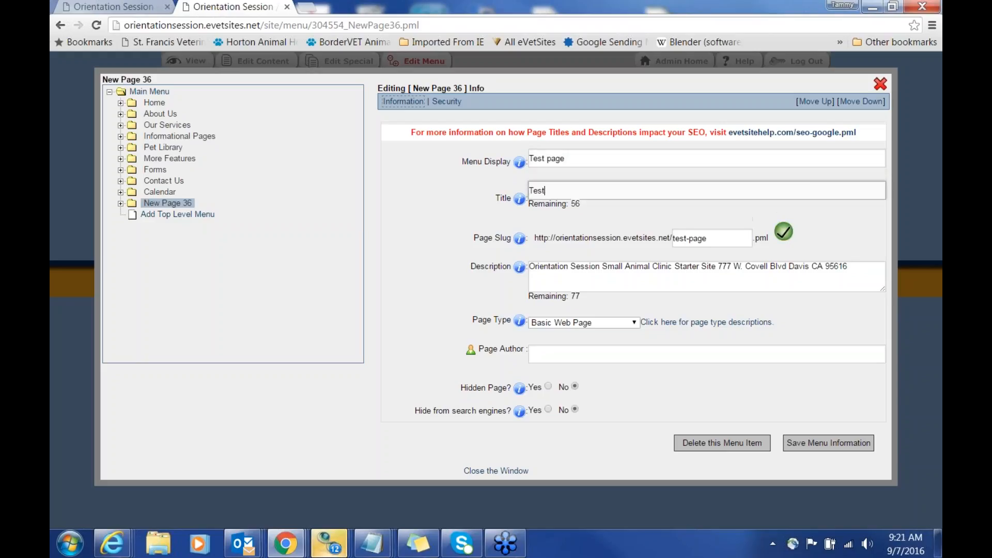
type(" page - L")
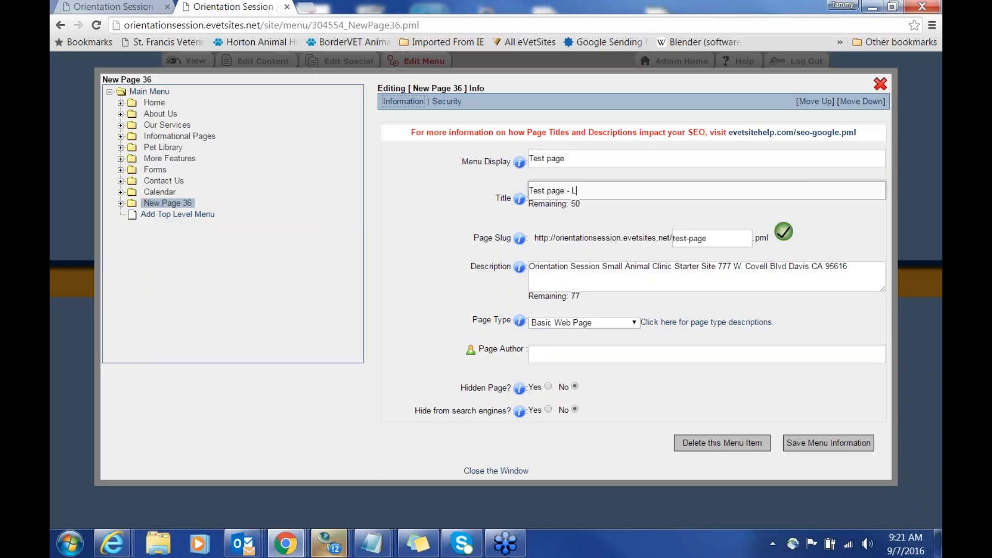
type("ocation - ")
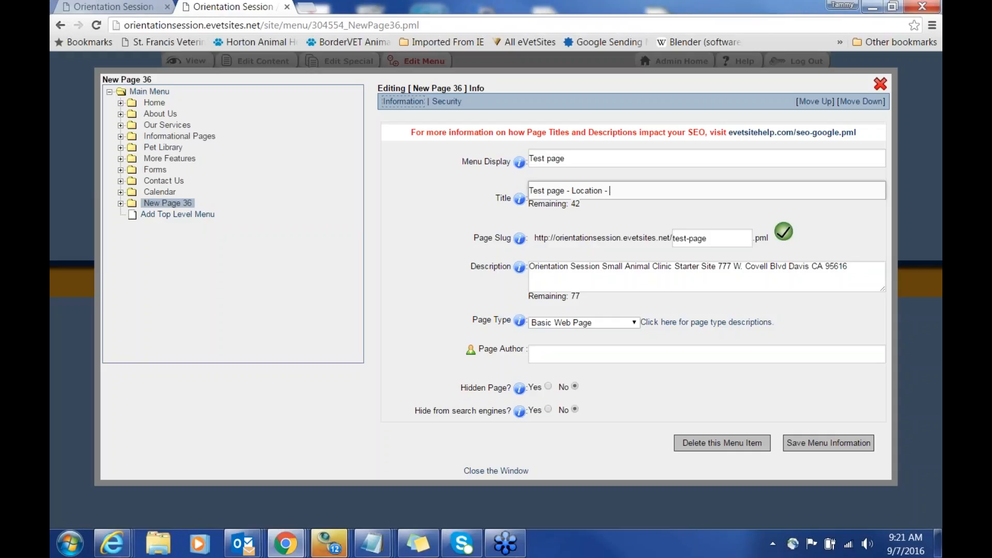
type("Veterinary Clinic")
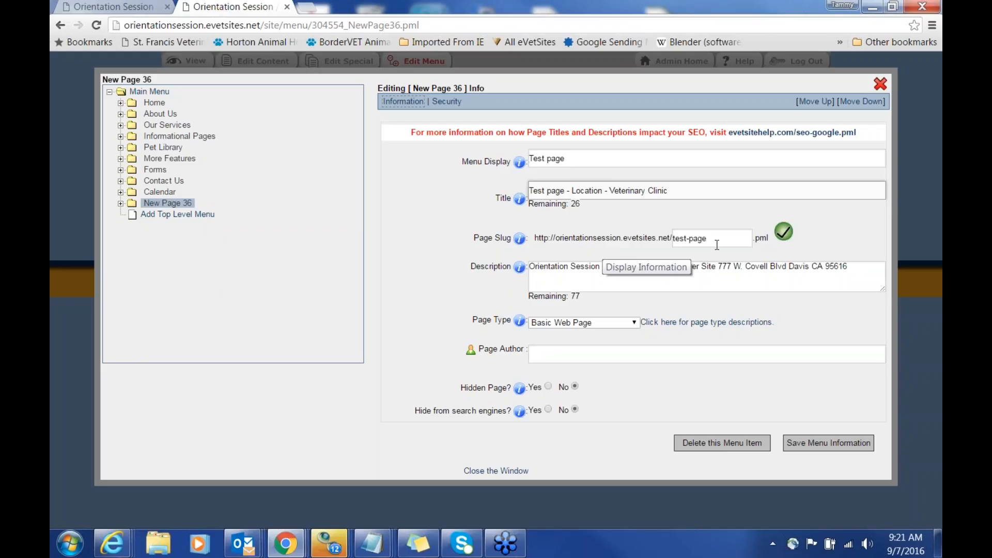
Step: Review the new page's description text, highlighting it without editing
left_click(575, 269)
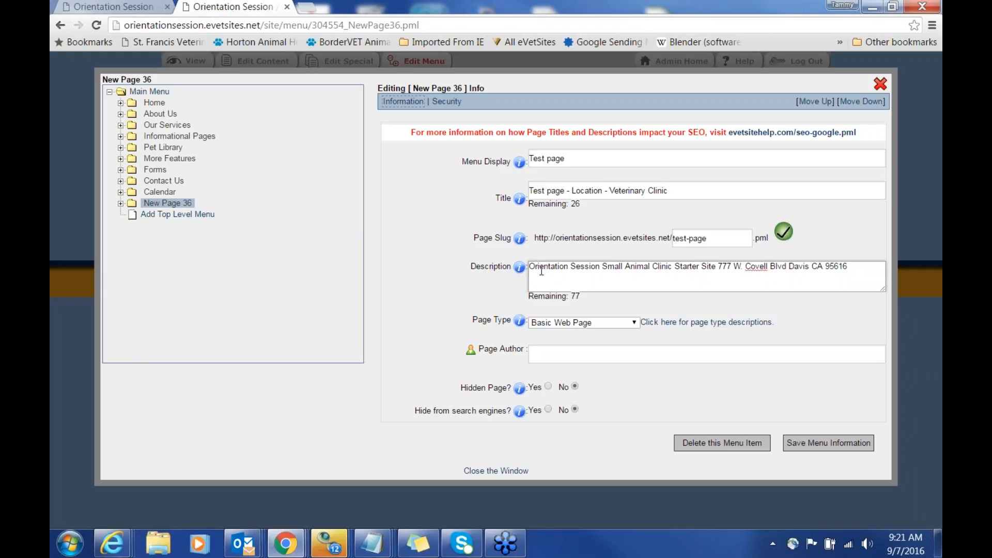
left_click_drag(536, 266, 832, 279)
left_click(832, 279)
left_click_drag(552, 277, 867, 278)
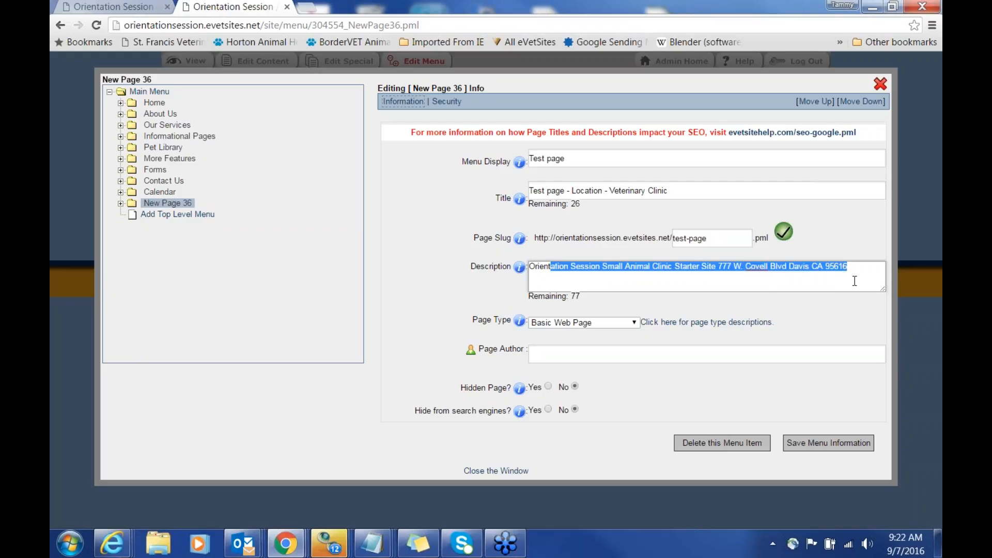
left_click(855, 281)
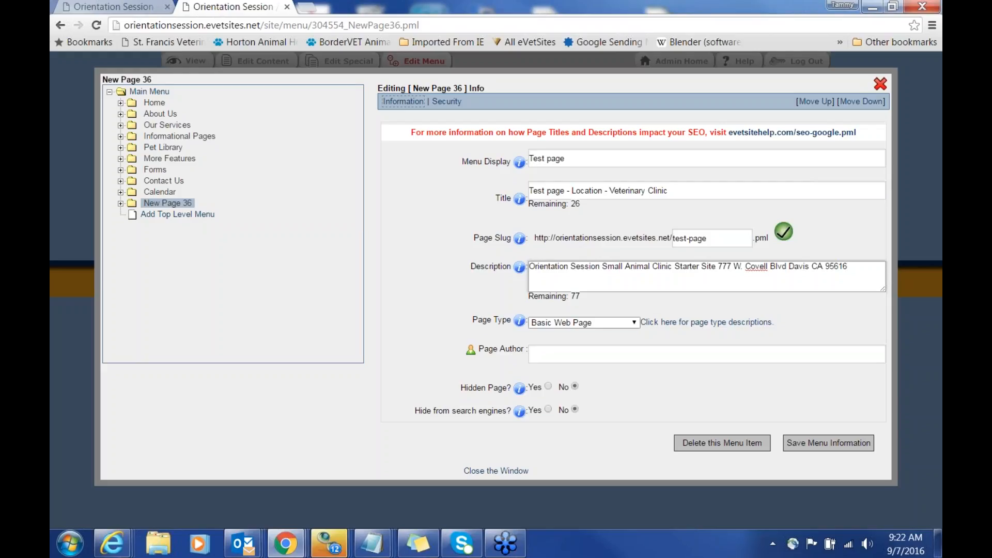
Step: Look through the page types offered for the new page, keeping Basic Web Page
left_click(581, 322)
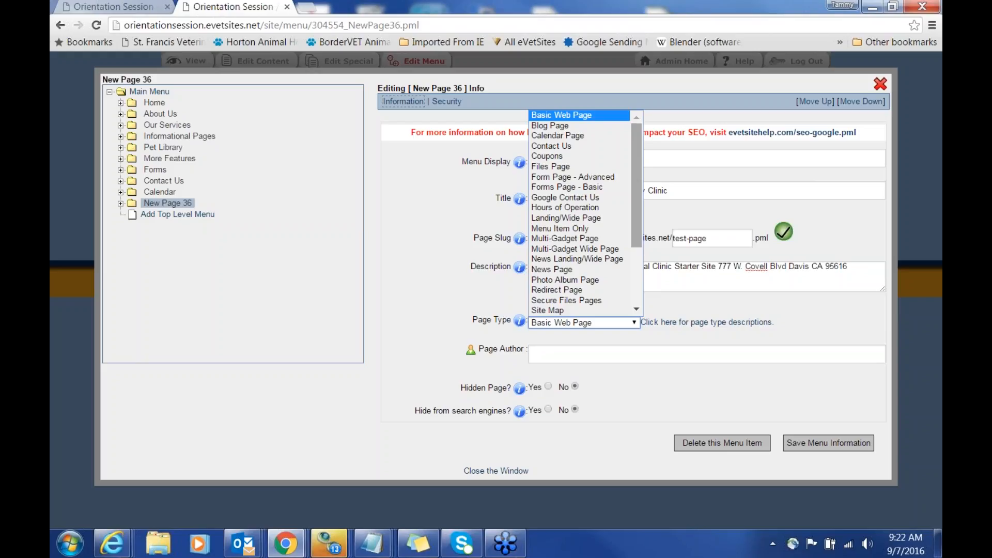
left_click_drag(635, 235, 640, 298)
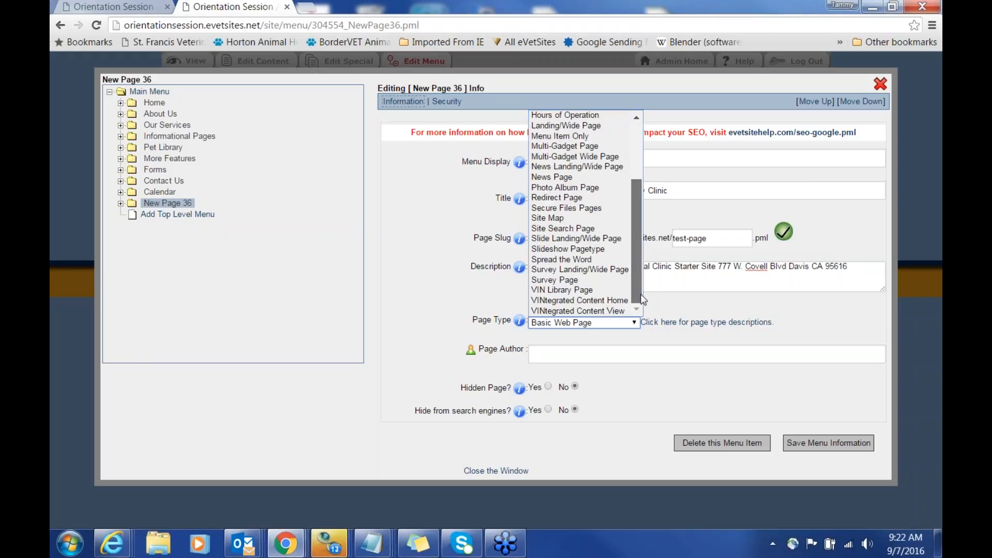
left_click(814, 322)
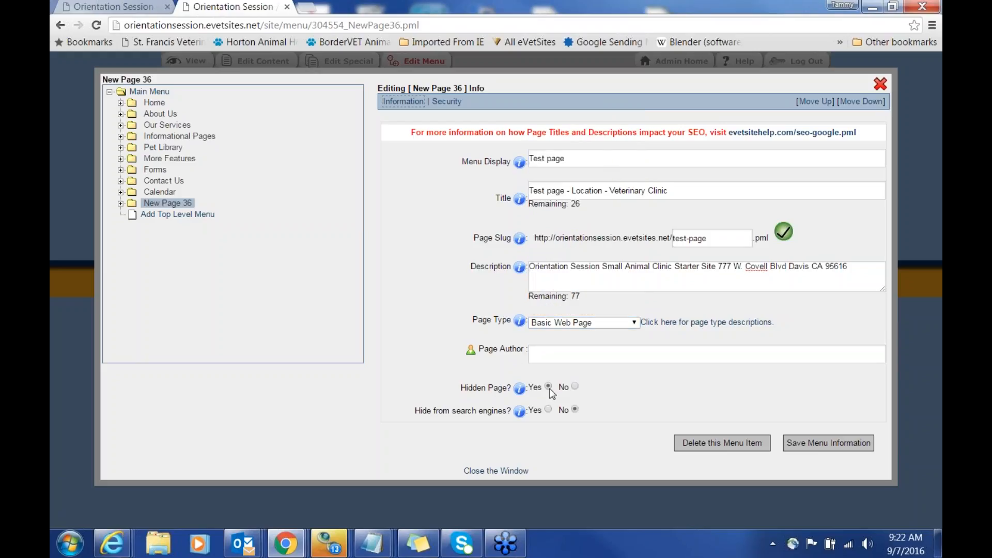
Step: Set Hidden Page to Yes for the test page, save the menu information and close the menu editor
left_click(808, 443)
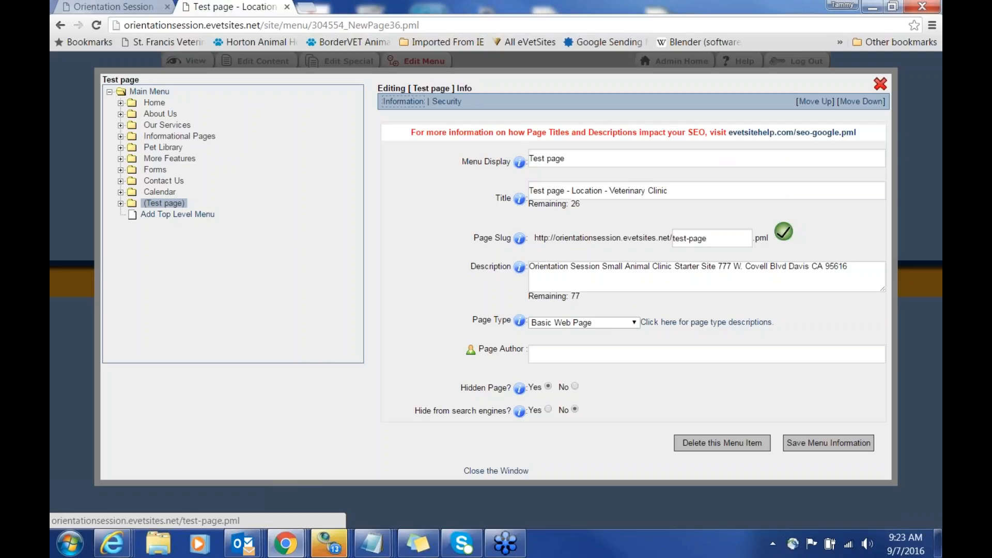
left_click(880, 84)
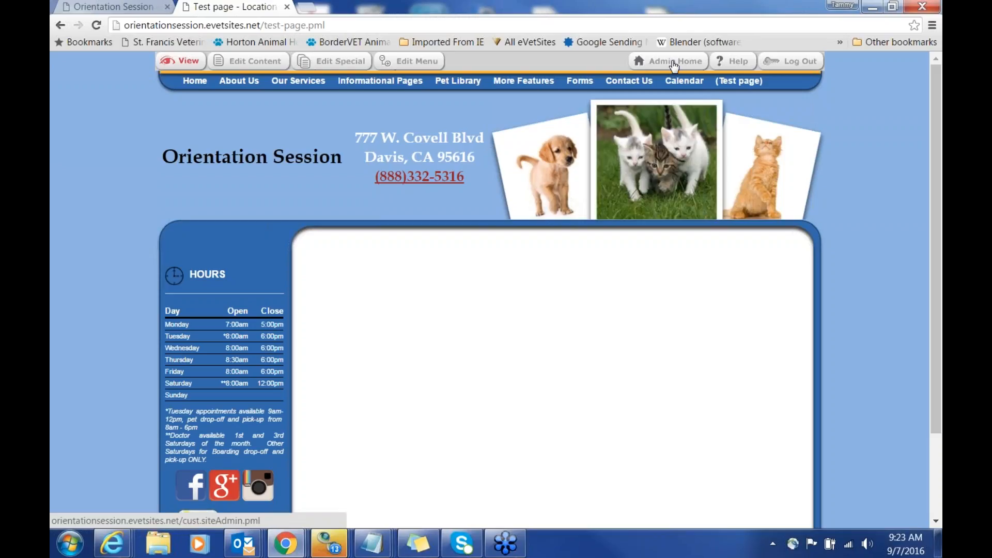
Step: Open the Site Common Content from the administration area and place the cursor in its hours table
left_click(674, 63)
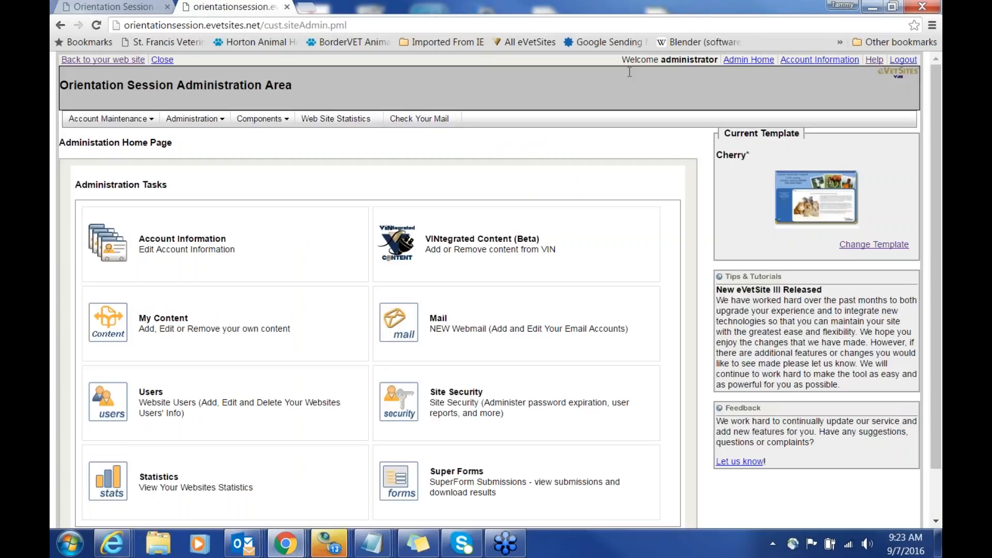
left_click(213, 125)
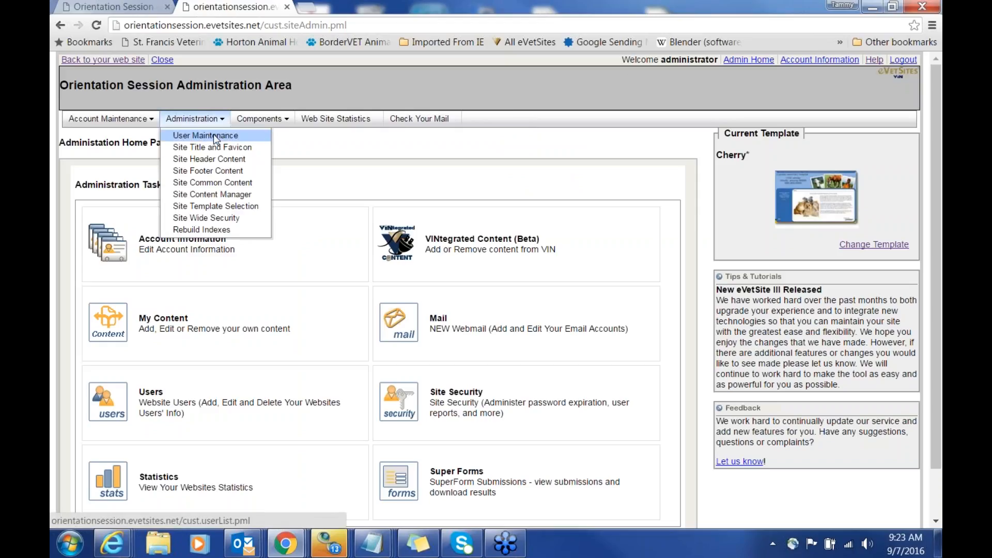
left_click(227, 182)
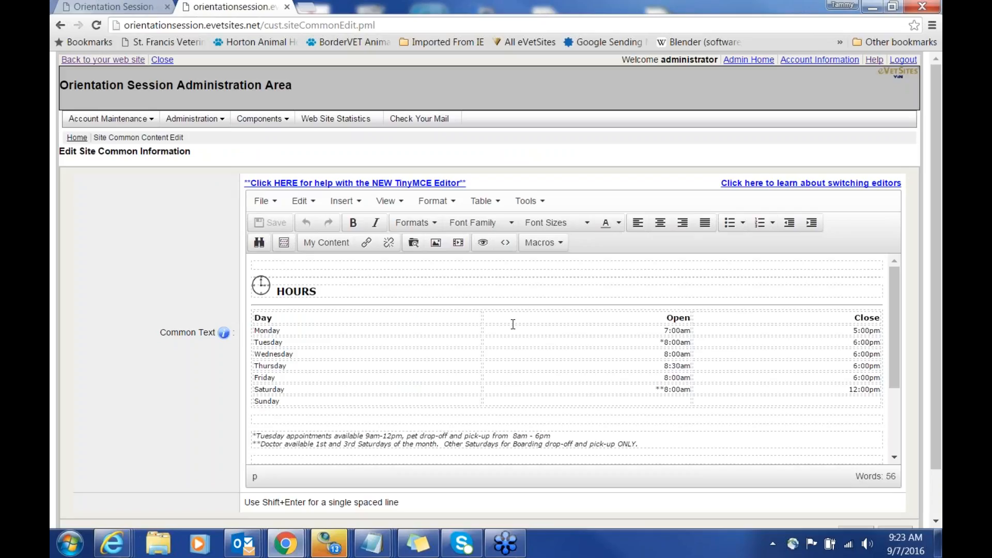
left_click(513, 324)
left_click(514, 312)
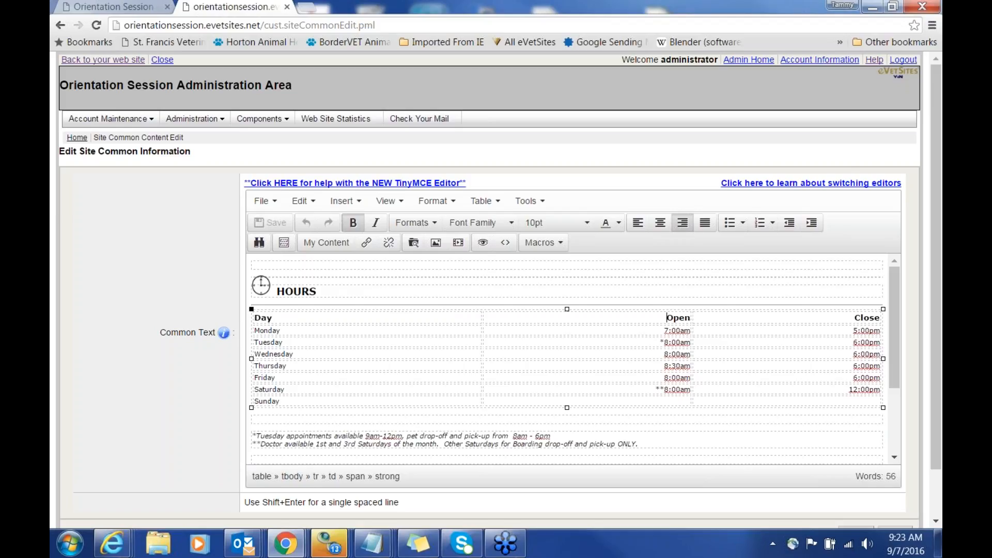
Step: Clear the Height value in the hours table's properties and apply the change
right_click(352, 310)
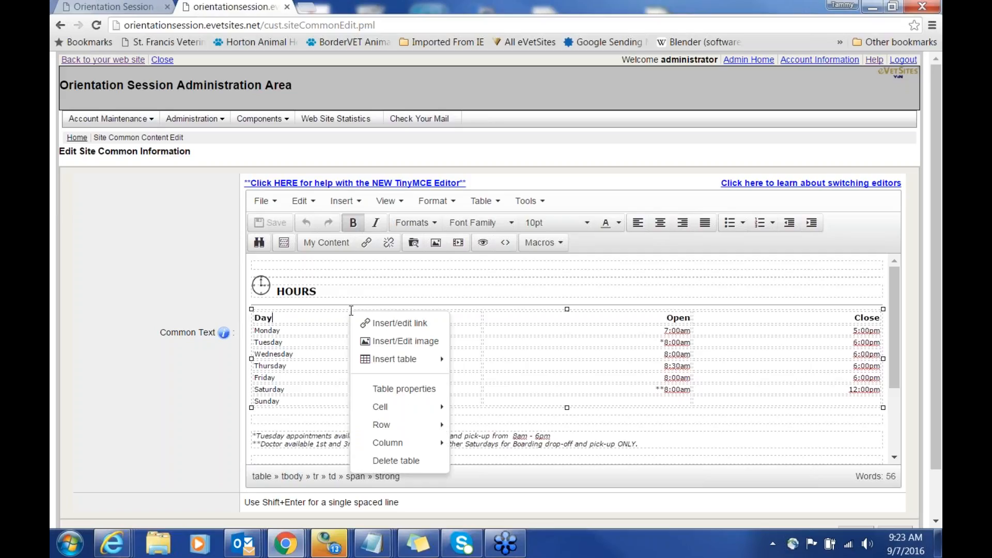
left_click(413, 391)
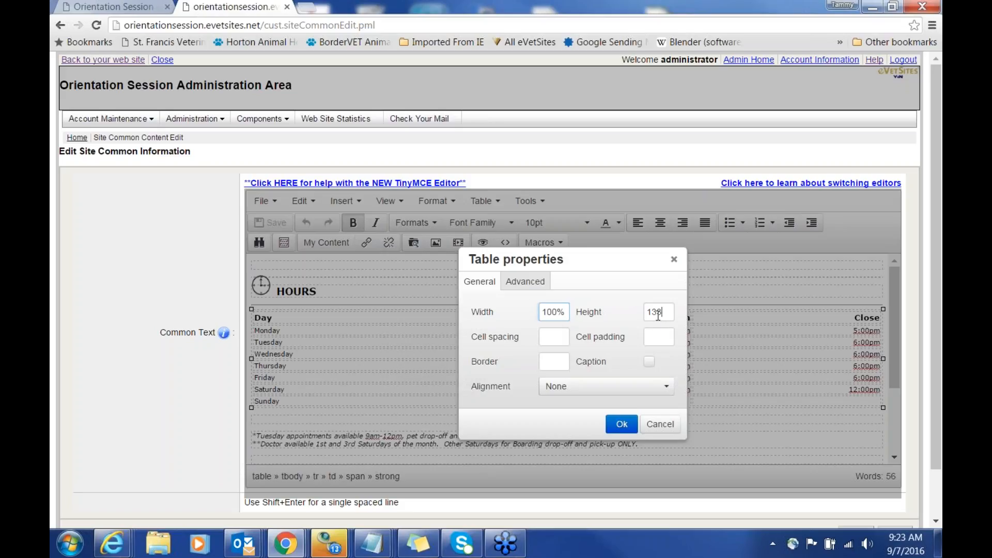
left_click_drag(668, 313, 638, 314)
key("BackSpace")
left_click(621, 424)
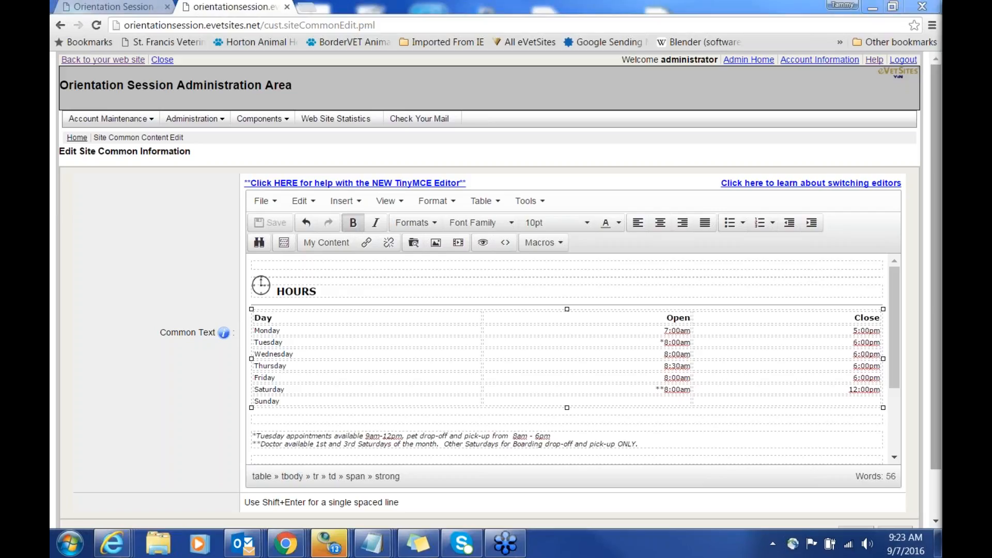
left_click(549, 365)
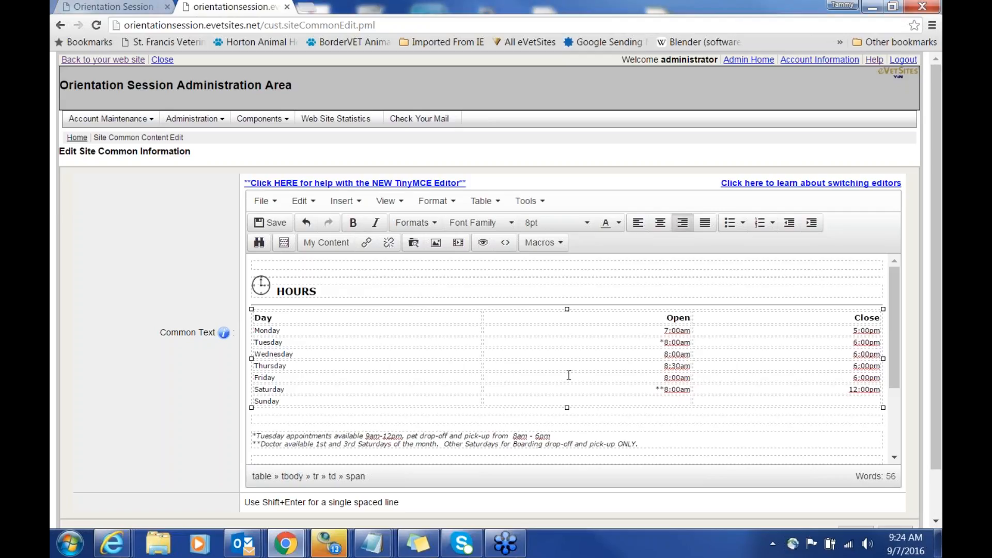
Step: Review the appointment notes, social media icons and directions link in the common content, then return to the administration home page
left_click(568, 438)
scroll(568, 438, "down", 2)
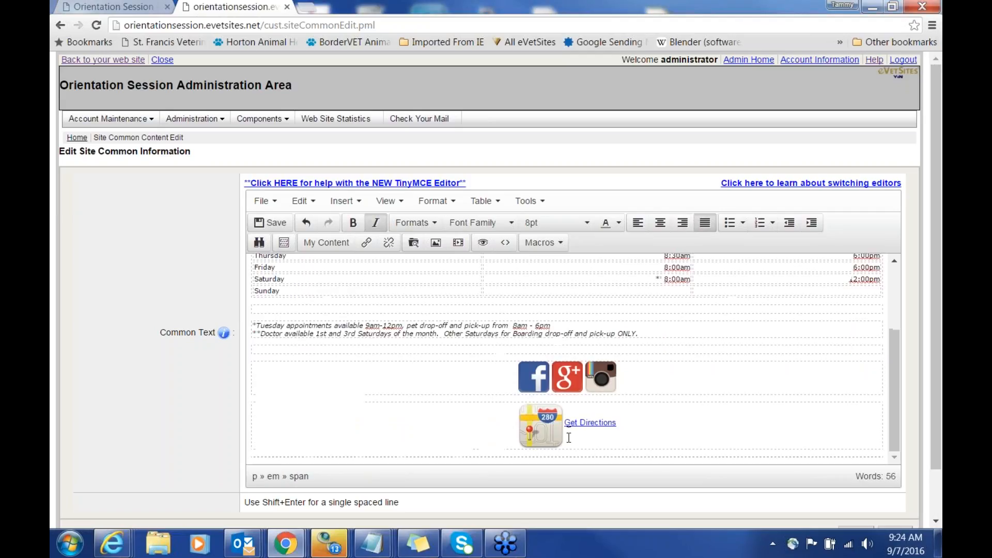
left_click(538, 381)
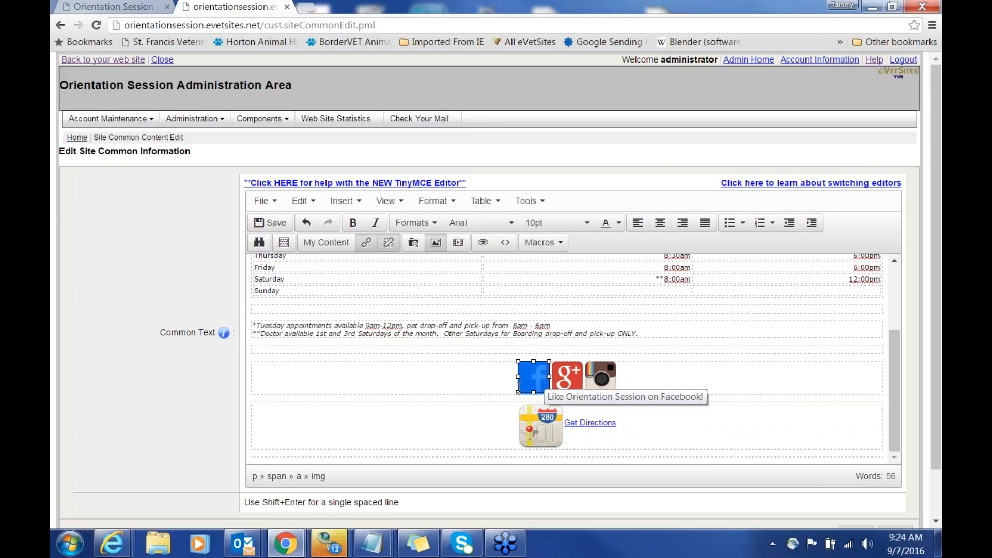
left_click(677, 384)
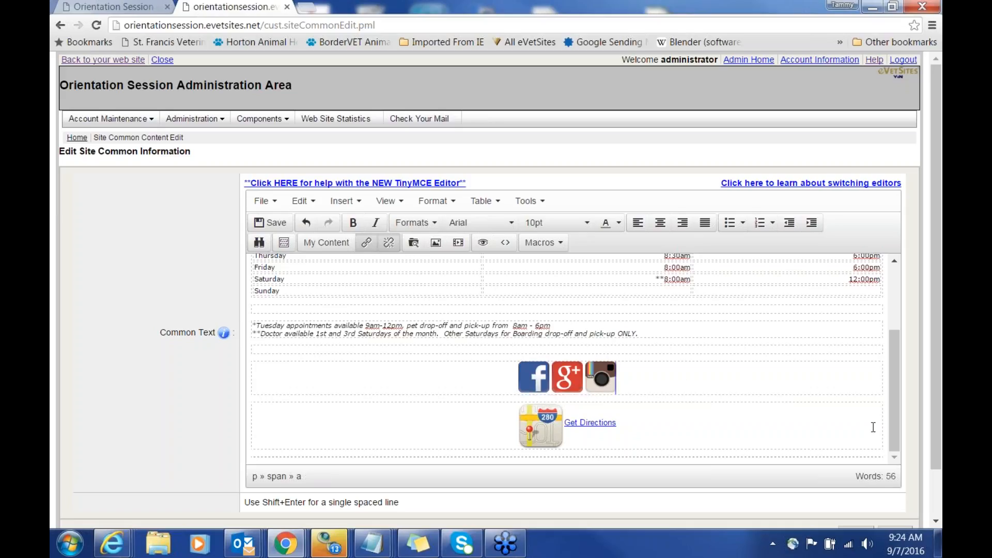
scroll(872, 427, "down", 1)
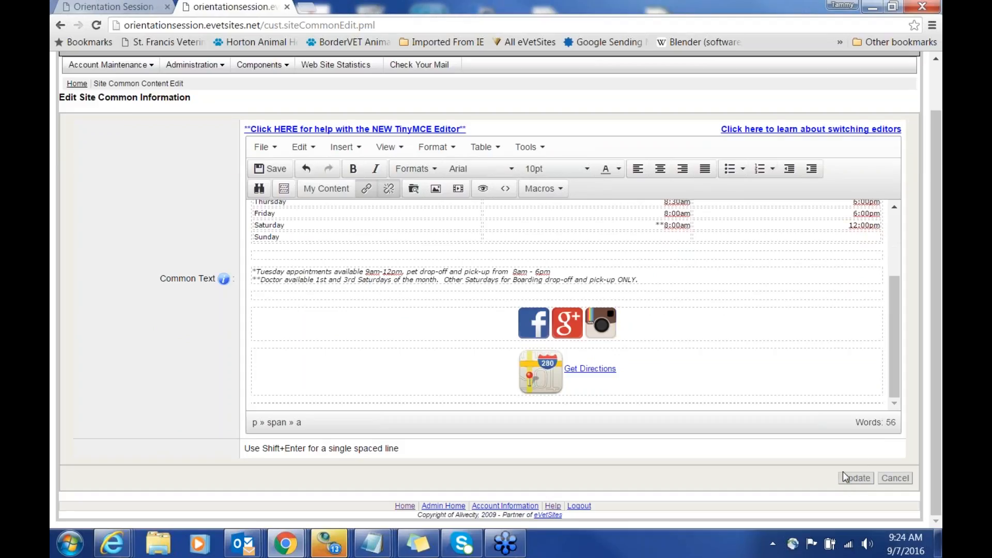
scroll(842, 464, "up", 1)
left_click(77, 138)
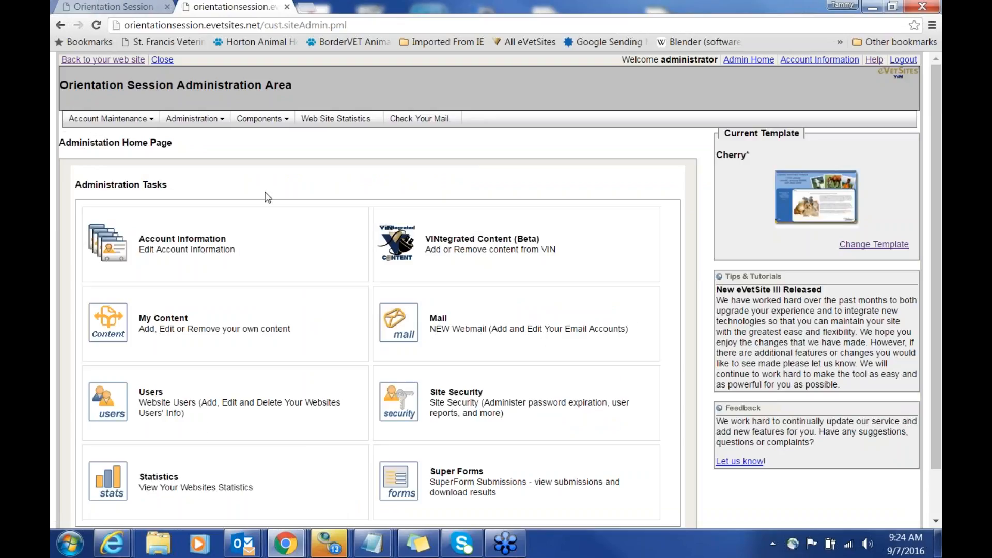
Step: Open the VINtegrated Content selection from the administration tasks and look through its list of articles by topic
scroll(568, 269, "down", 1)
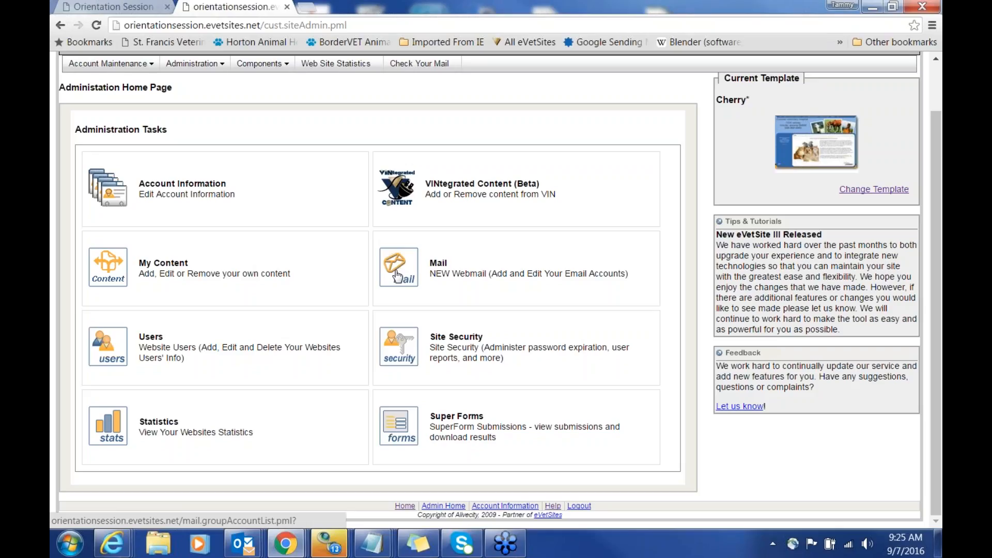
left_click(124, 353)
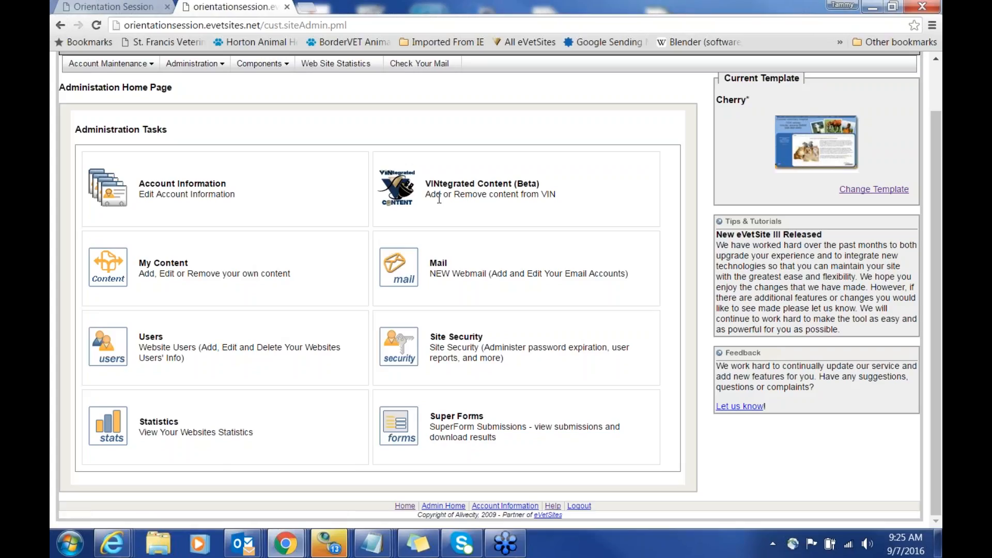
left_click(402, 205)
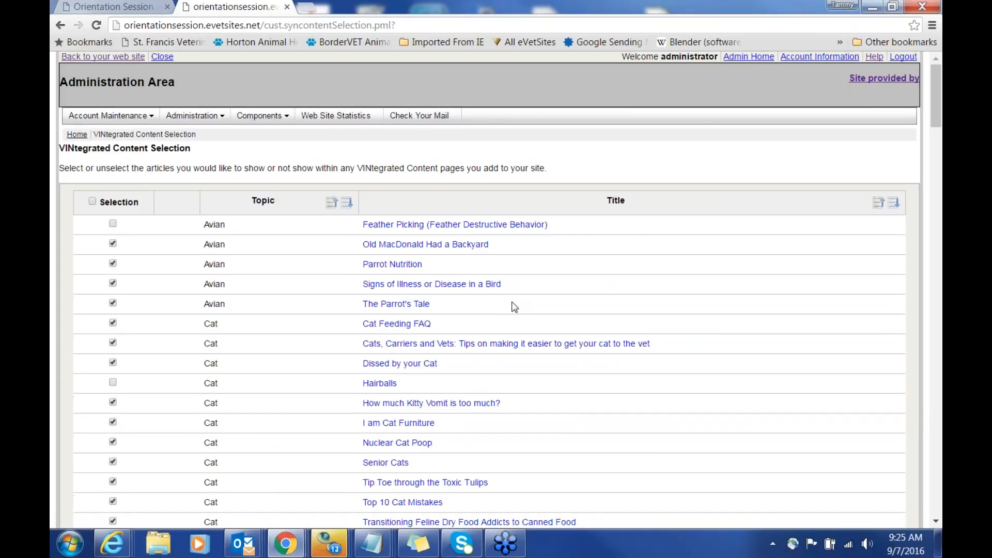
scroll(514, 306, "down", 2)
scroll(514, 306, "down", 1)
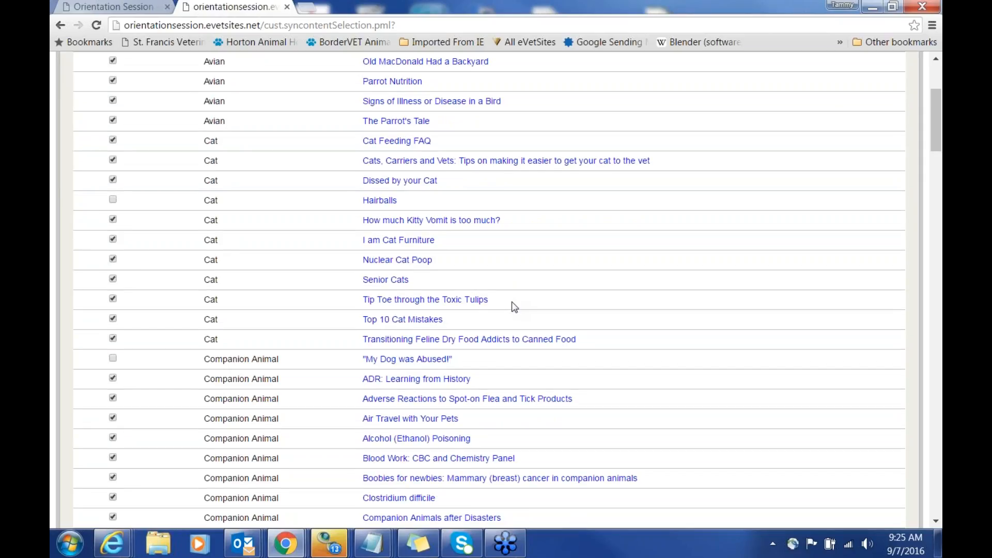
scroll(514, 307, "down", 2)
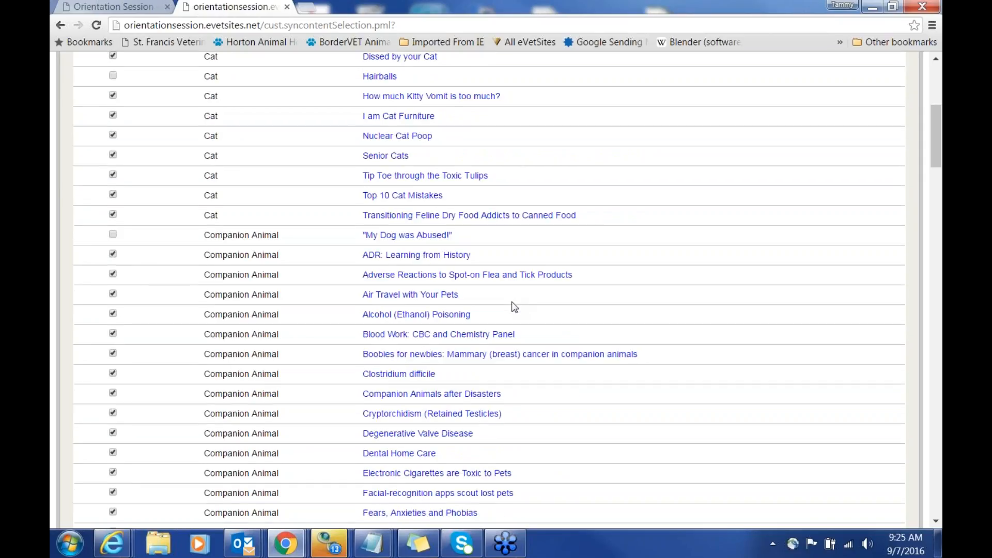
scroll(514, 307, "down", 3)
scroll(515, 307, "down", 6)
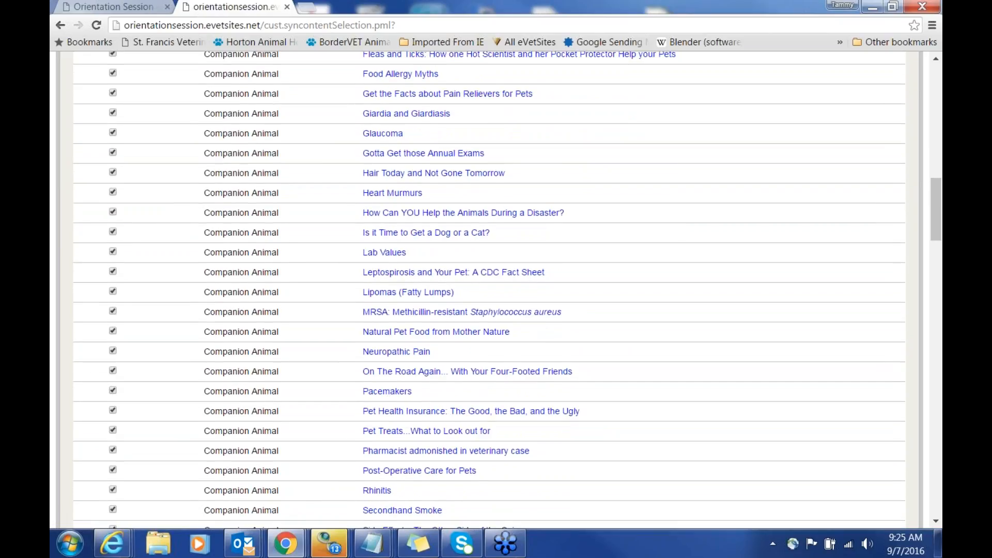
scroll(515, 307, "down", 1)
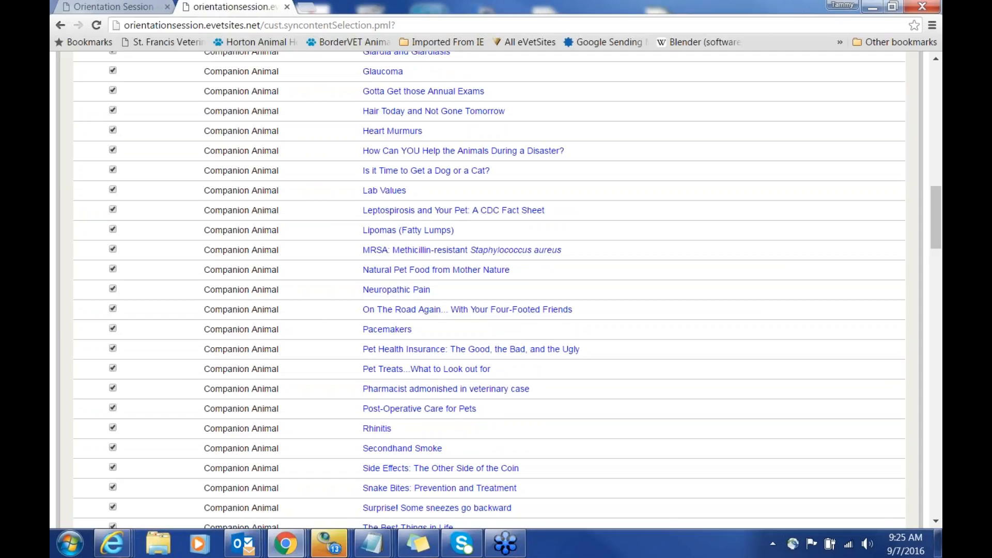
scroll(489, 289, "down", 1)
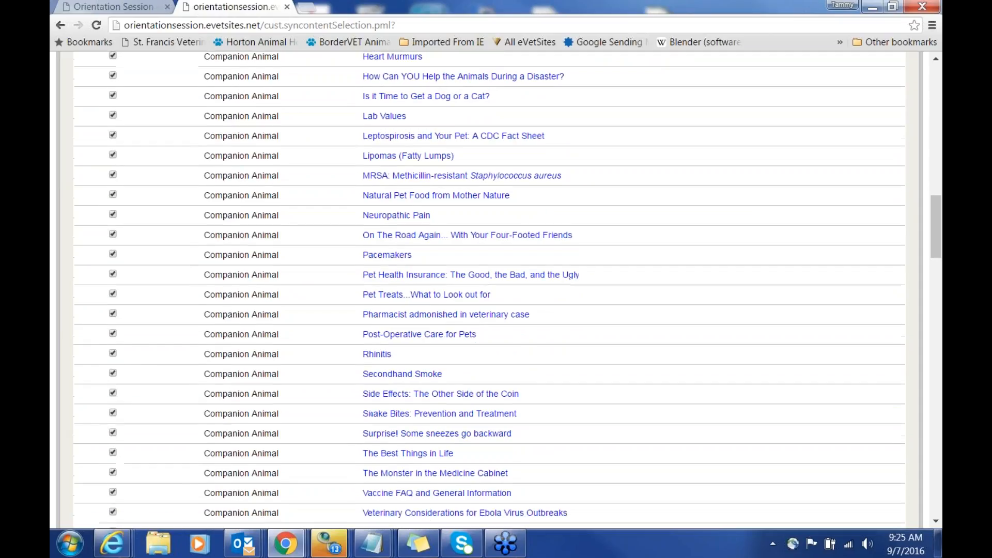
scroll(496, 289, "down", 2)
scroll(387, 138, "down", 2)
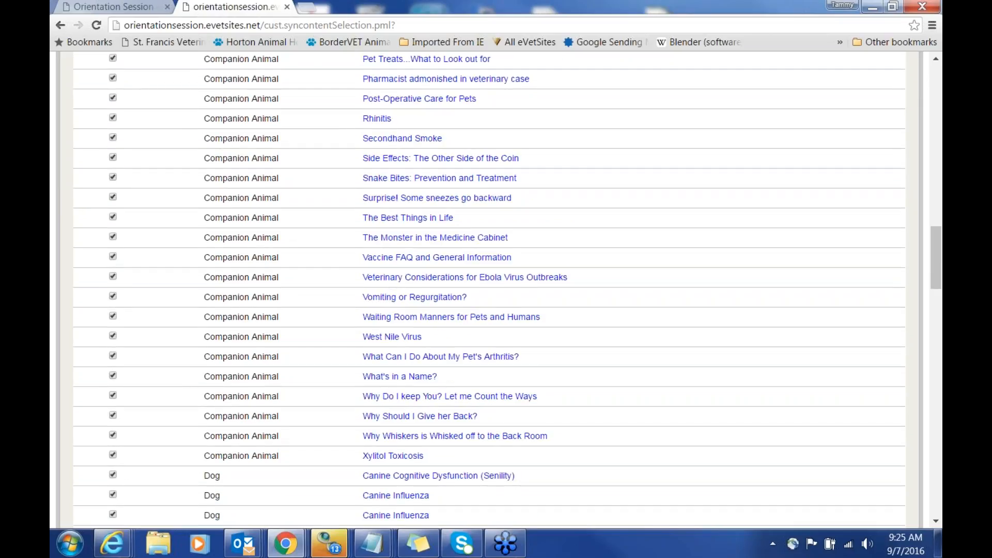
scroll(488, 289, "up", 20)
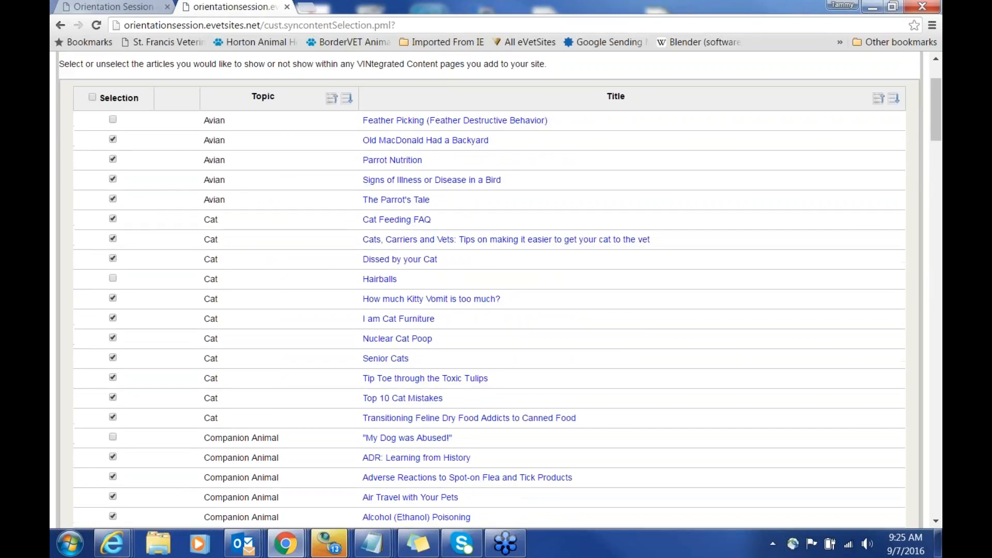
scroll(489, 289, "up", 2)
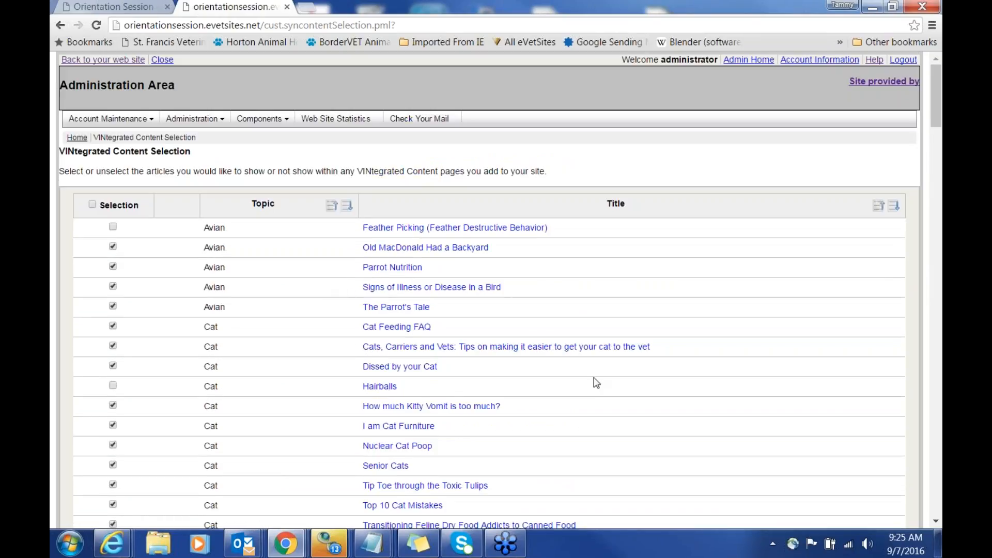
Step: Return to the website and review the home page down to its VINtegrated article previews and footer
left_click(123, 64)
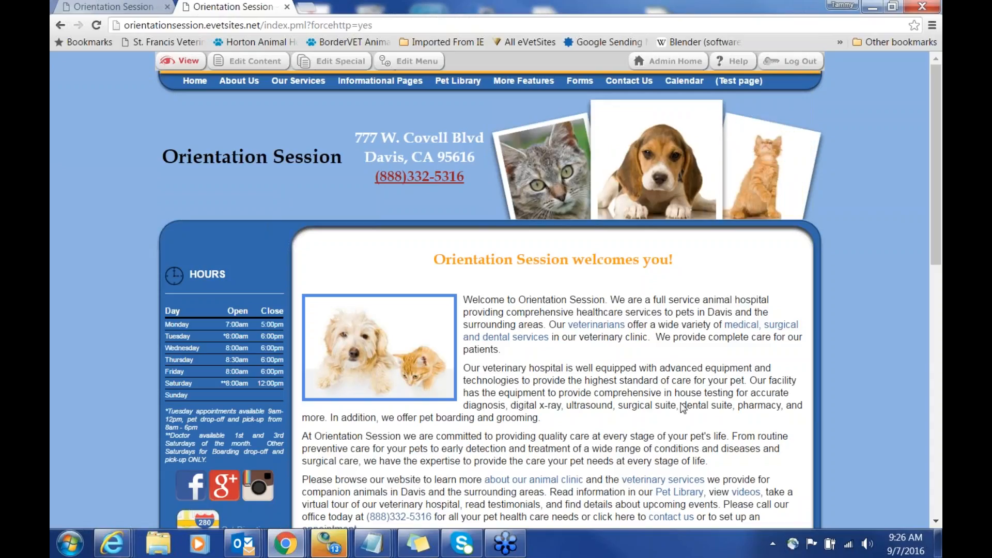
scroll(682, 408, "down", 7)
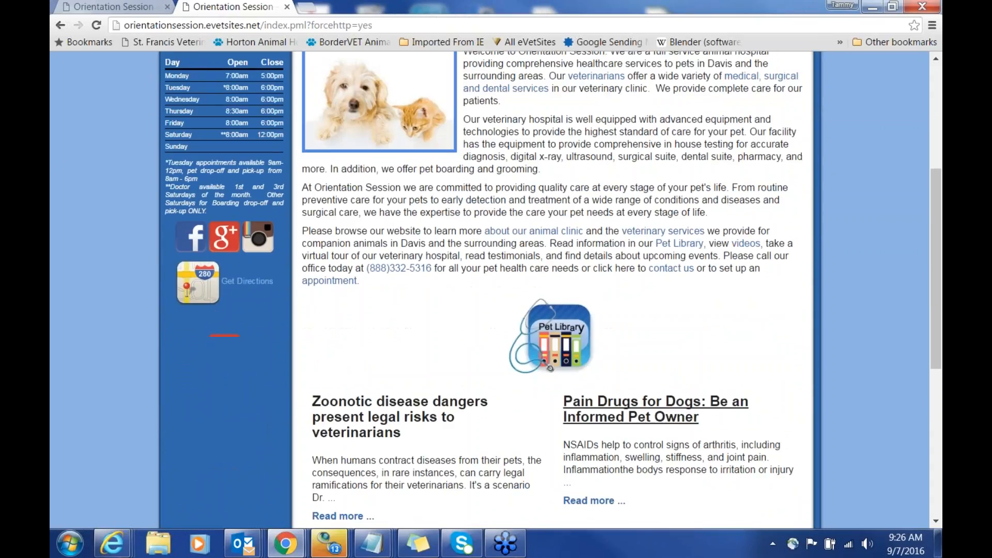
scroll(553, 289, "down", 3)
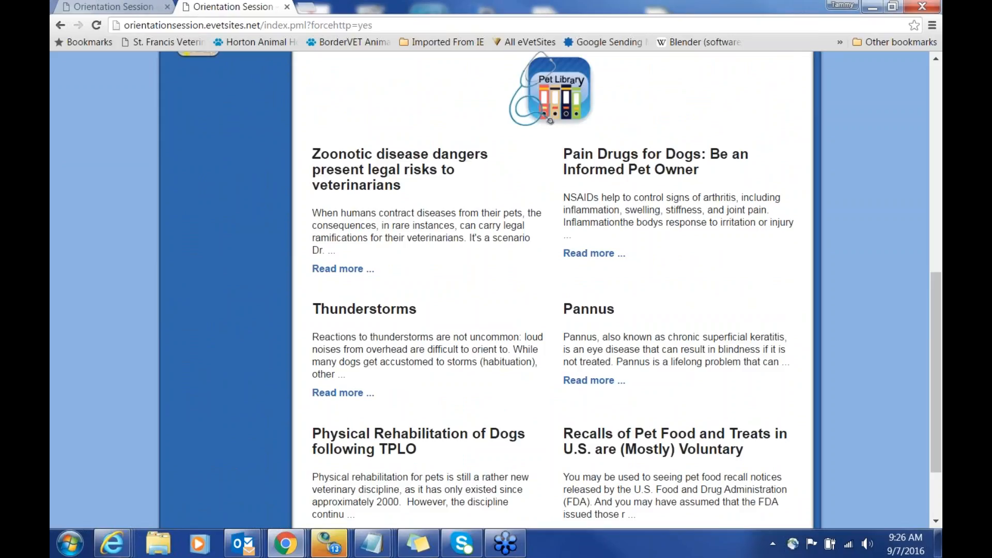
scroll(694, 402, "down", 2)
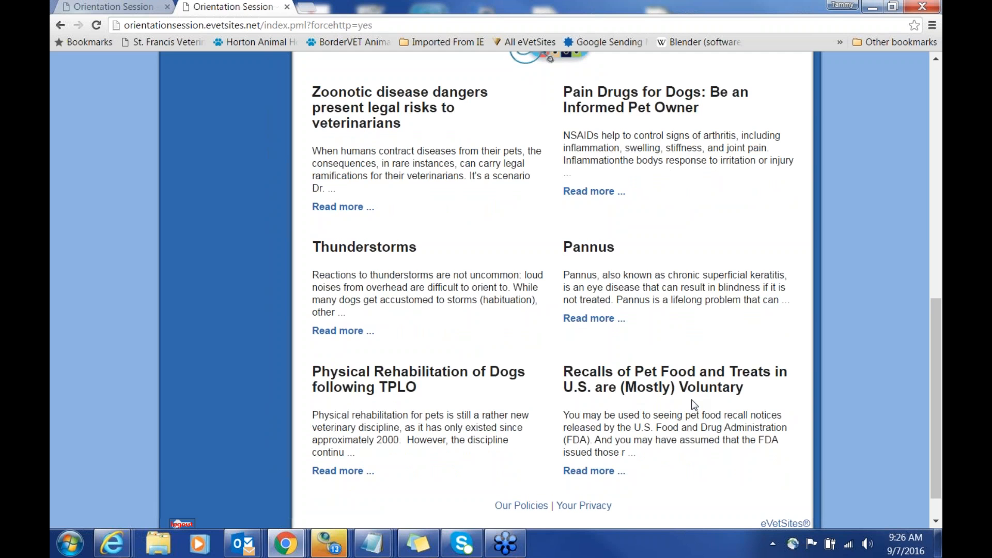
scroll(693, 403, "down", 1)
scroll(694, 403, "up", 15)
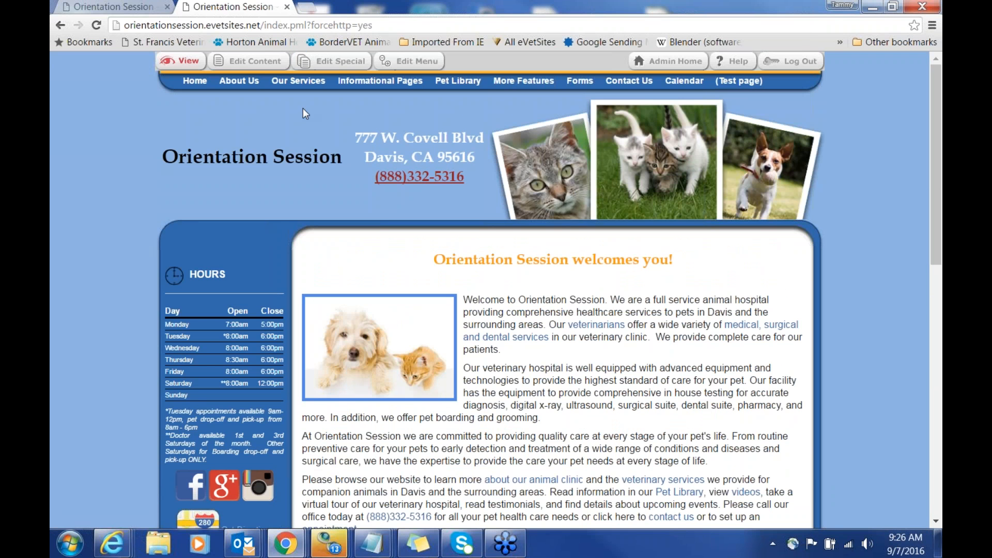
Step: Open the home page's special settings, view the options for the number of articles to show, and close without saving
left_click(320, 61)
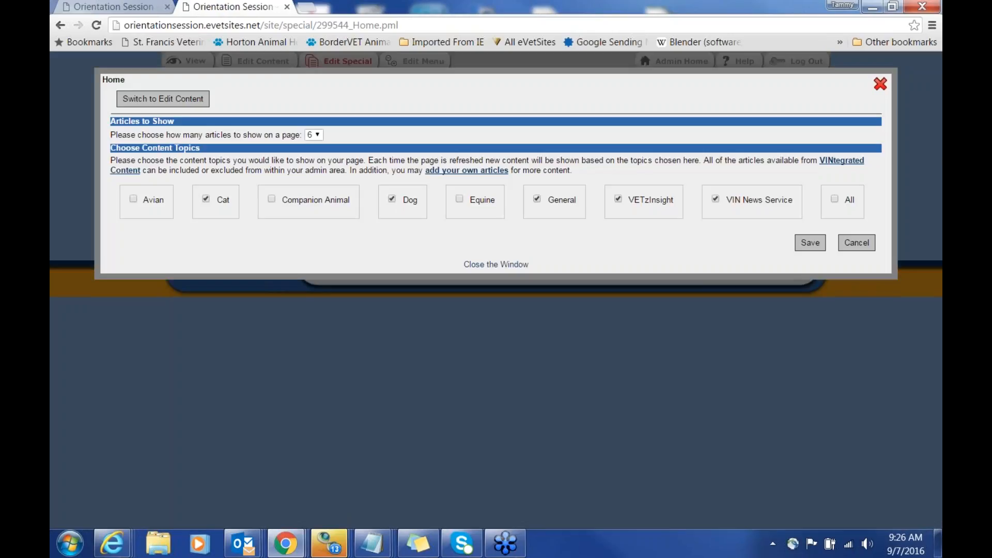
left_click(317, 135)
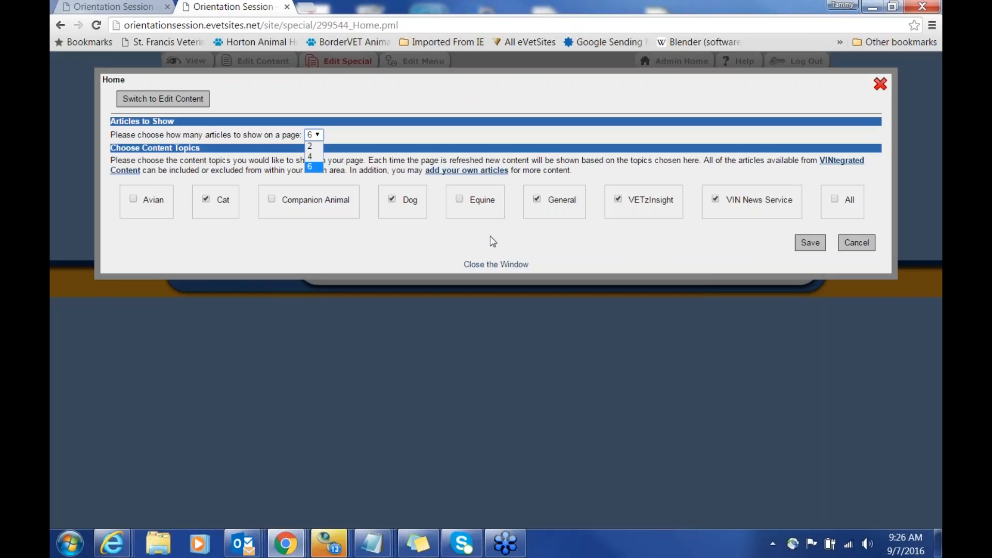
left_click(881, 93)
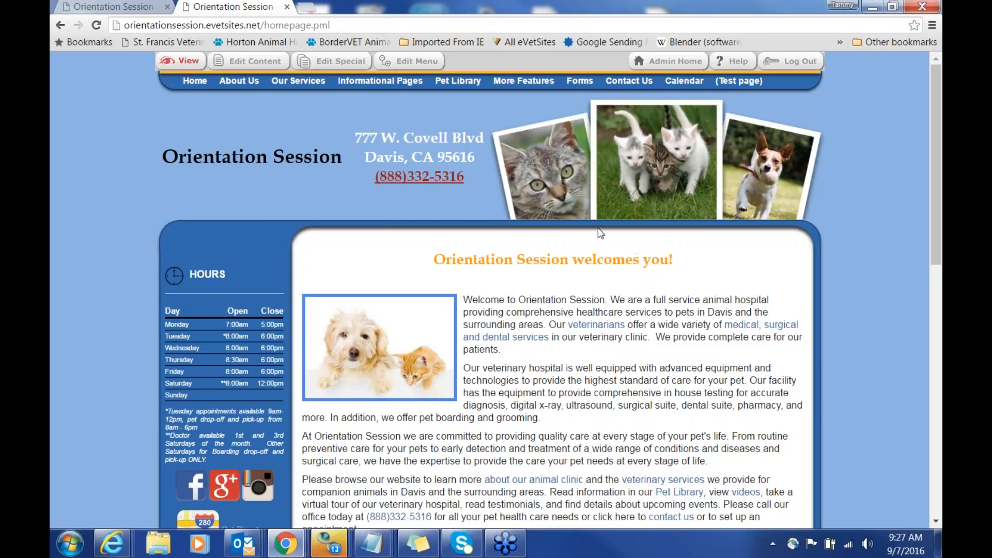
Step: Open the Emergencies page under Contact Us and review its emergency clinic information
mouse_move(592, 76)
mouse_move(627, 82)
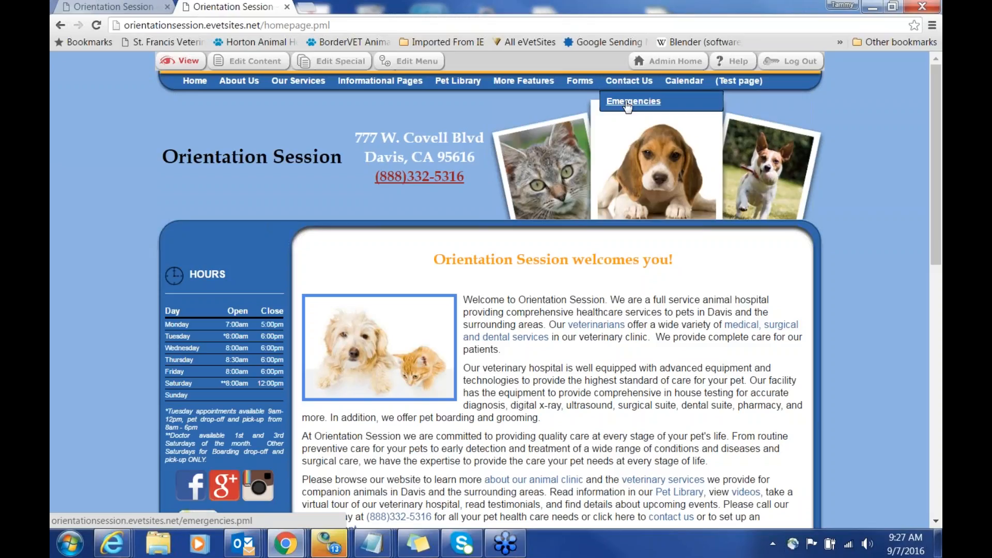
left_click(633, 101)
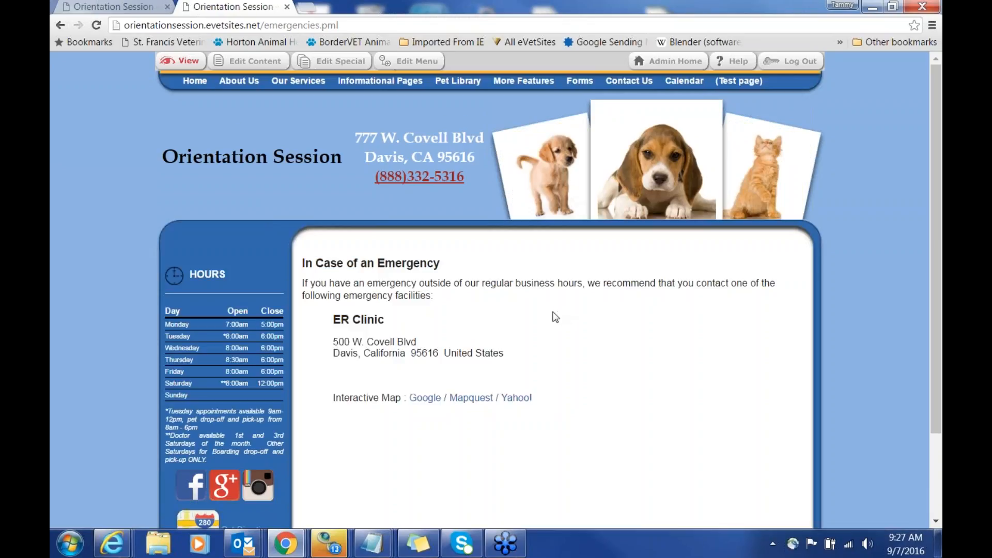
scroll(554, 316, "down", 1)
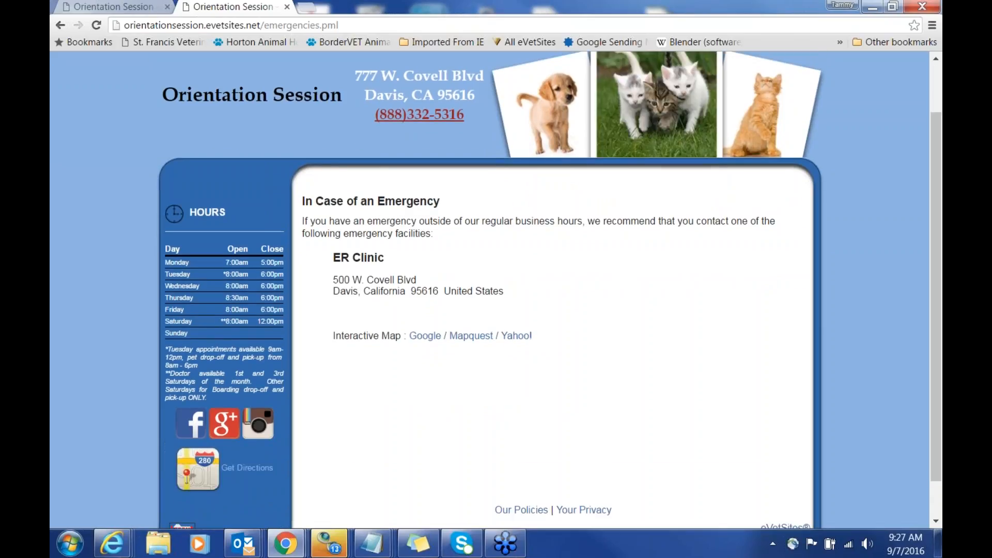
scroll(496, 290, "up", 1)
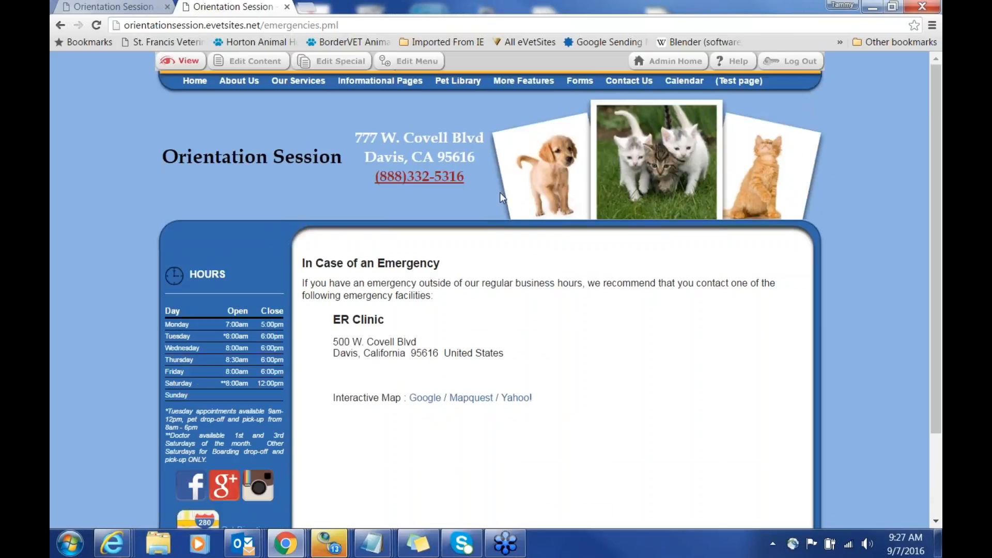
Step: Open the Emergencies page's special settings and look over its address, contact and mapping fields
left_click(336, 62)
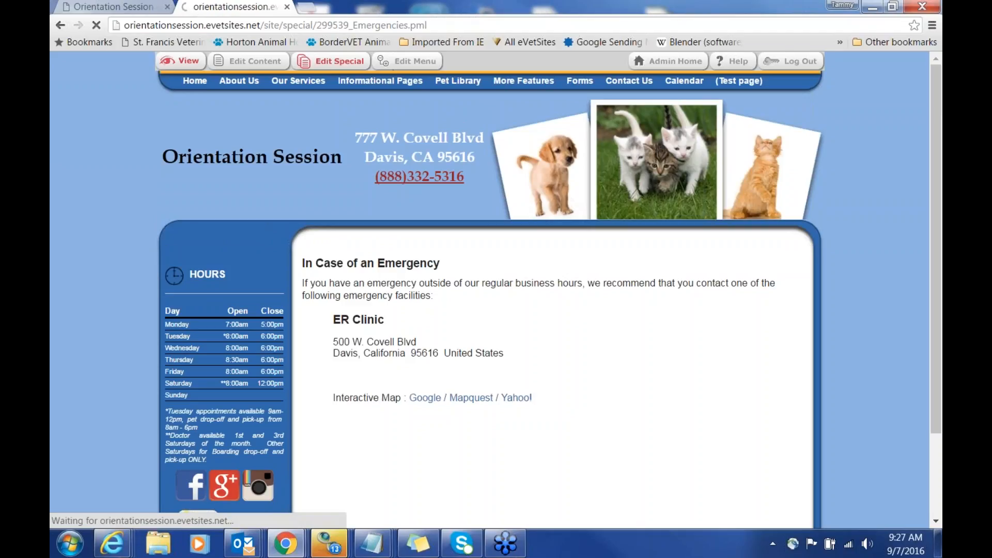
scroll(596, 334, "down", 4)
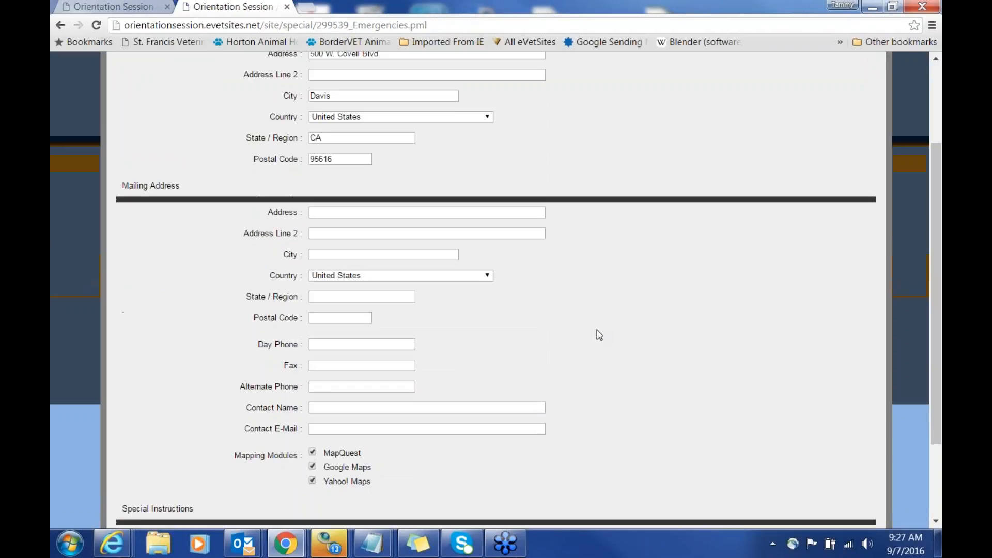
scroll(617, 310, "up", 5)
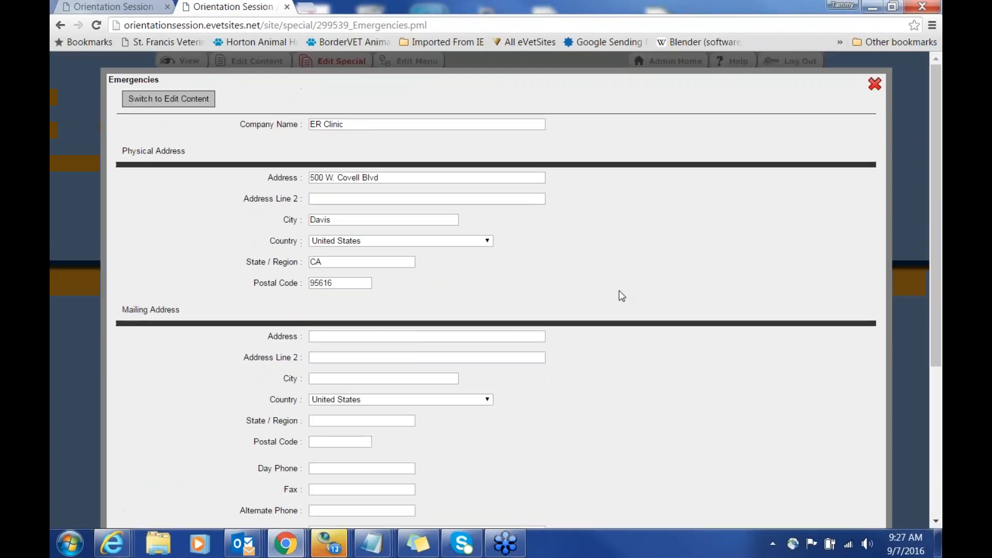
Step: Close the Emergencies special settings without saving and review the Contact Us page's address and map down to the footer
left_click(873, 84)
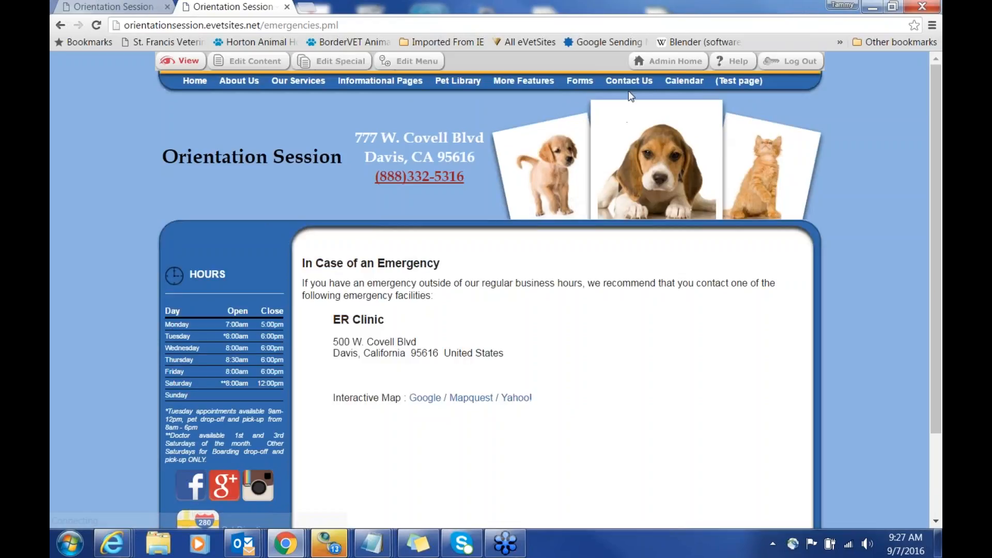
left_click(628, 81)
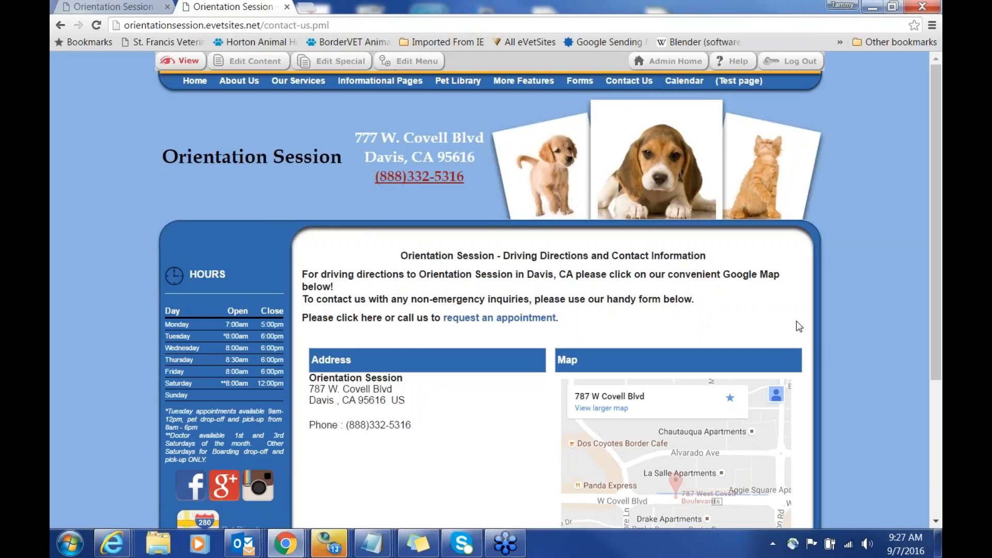
scroll(797, 326, "down", 3)
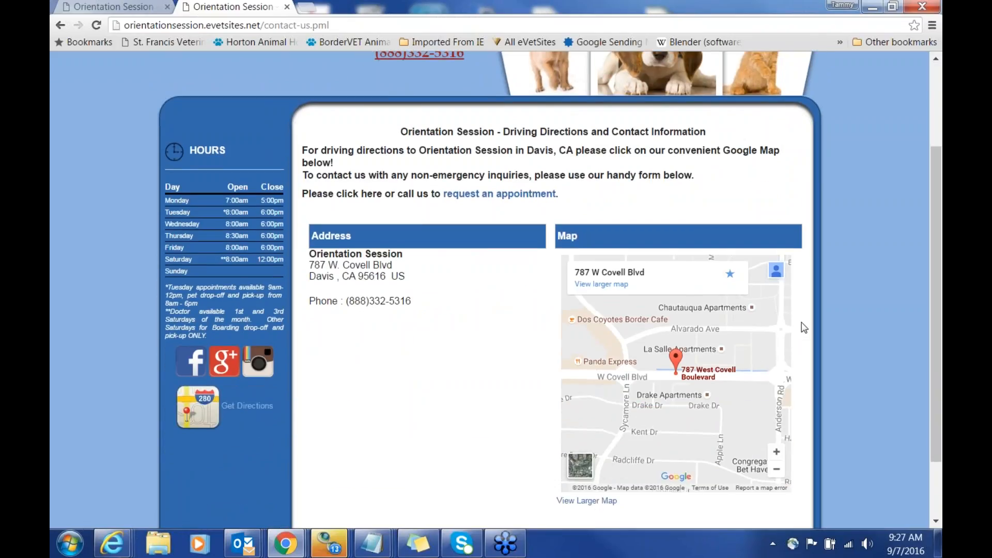
scroll(803, 327, "down", 2)
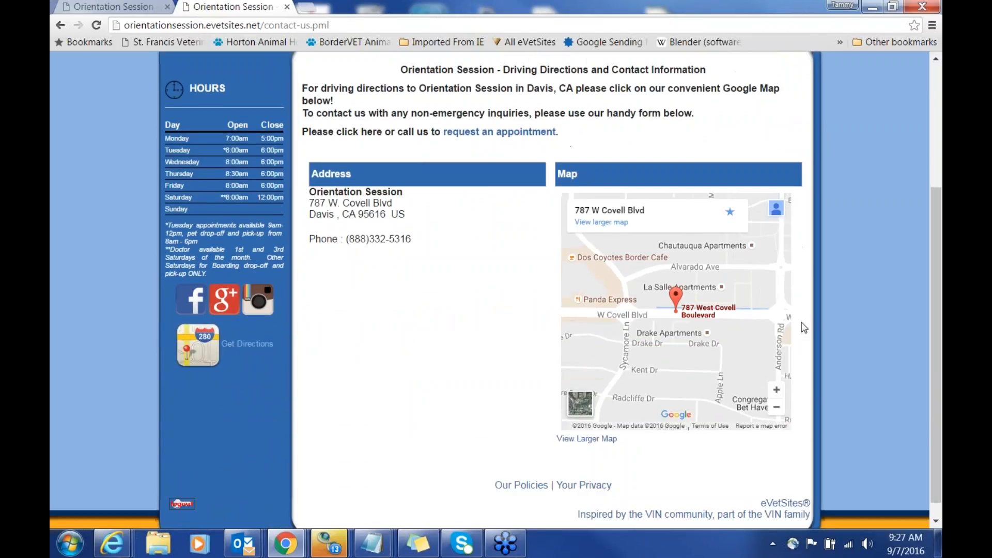
scroll(804, 327, "up", 4)
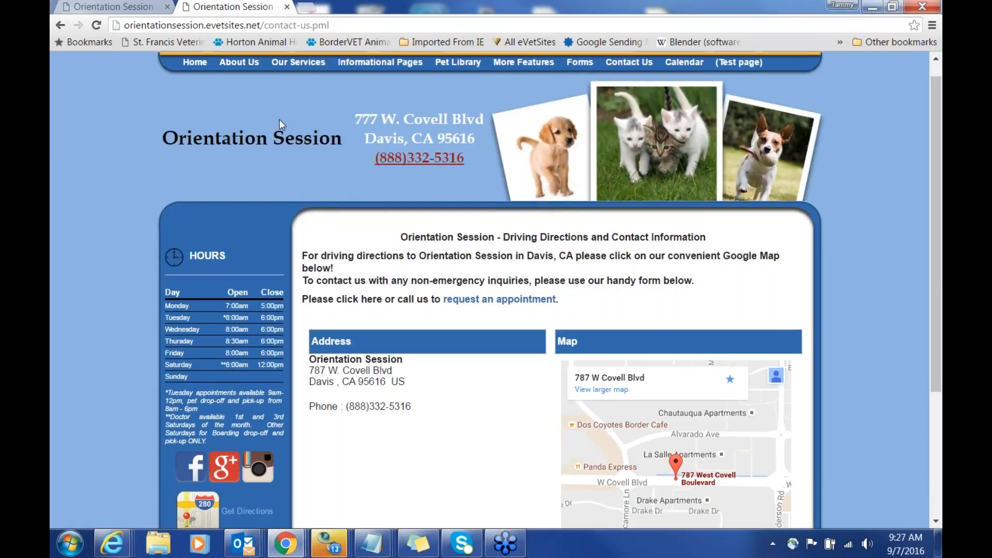
Step: Go to the home page, open the menu editor and display the menu information for Informational Pages
mouse_move(285, 65)
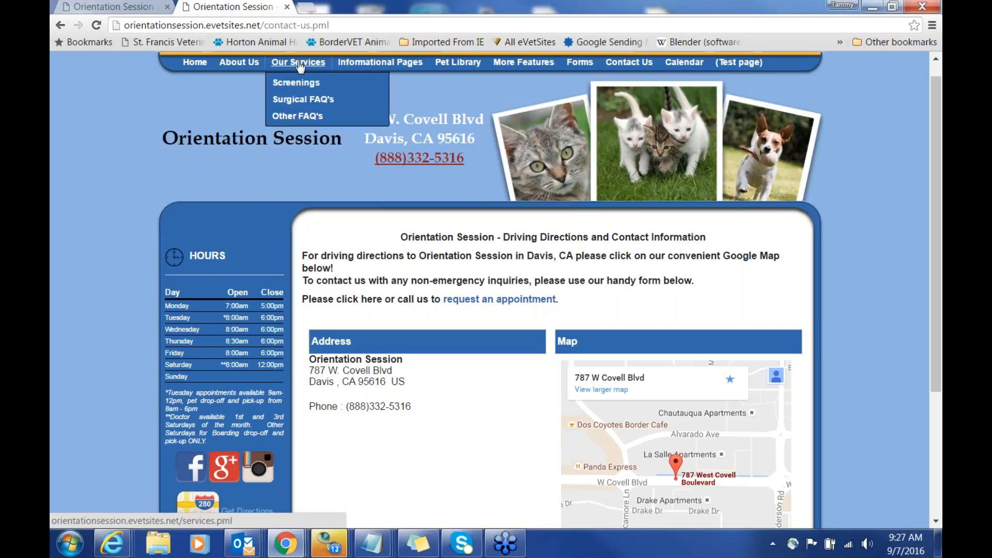
mouse_move(236, 65)
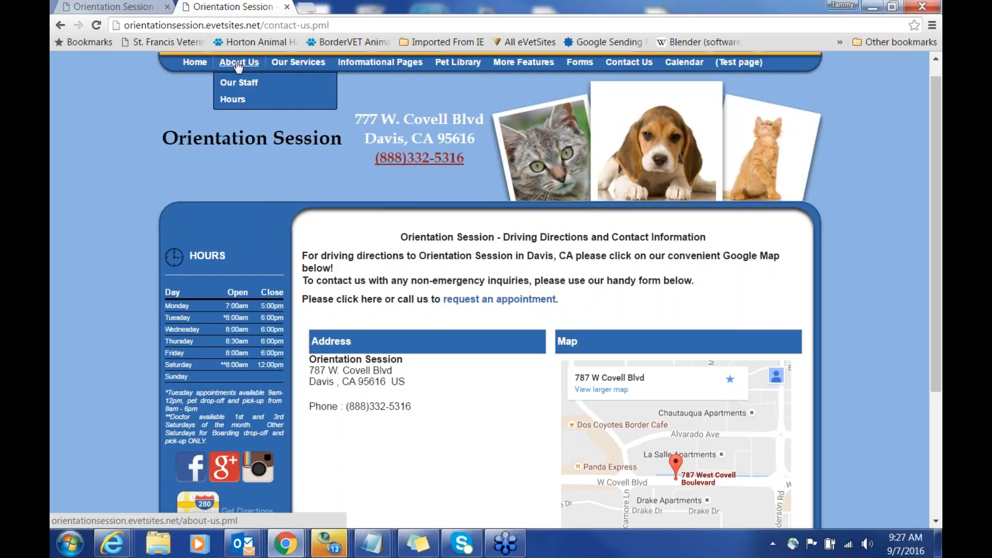
left_click(191, 66)
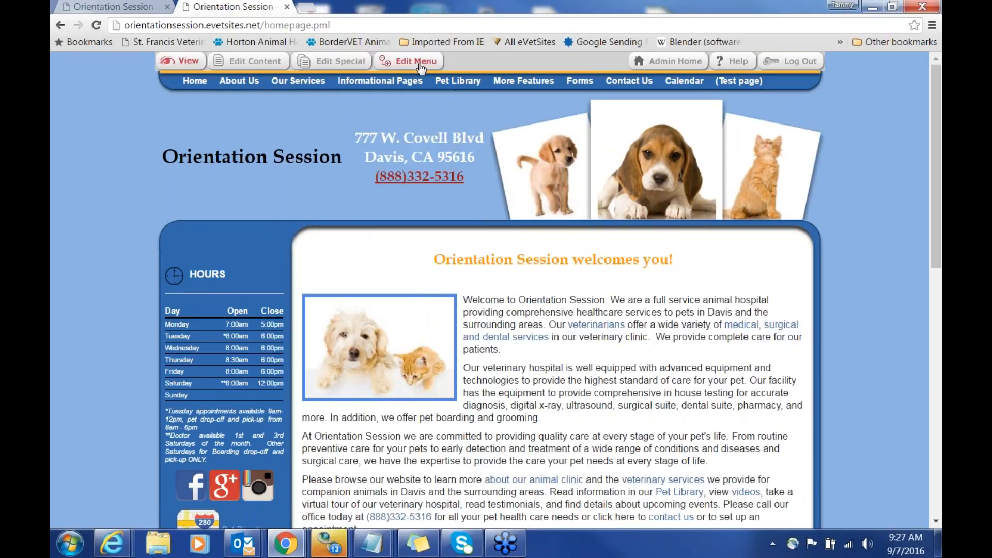
left_click(419, 65)
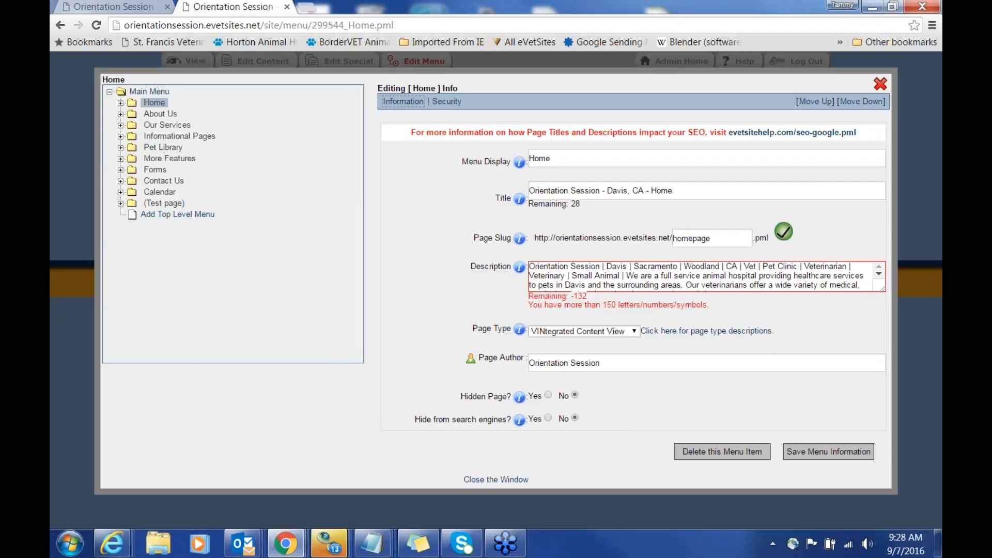
left_click(121, 136)
left_click(165, 138)
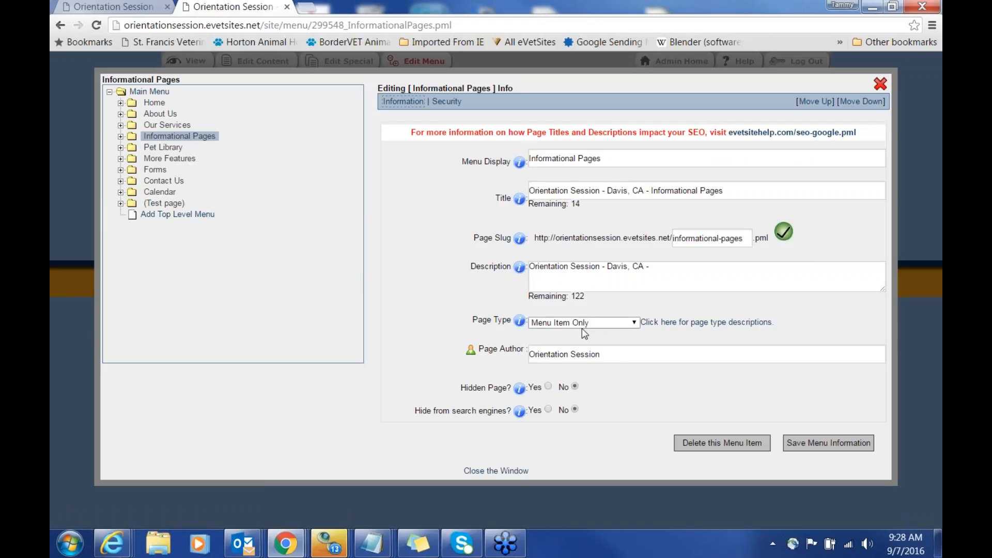
Step: Look through the available page types for Informational Pages, keep the current type and close the menu editor without saving
left_click(634, 322)
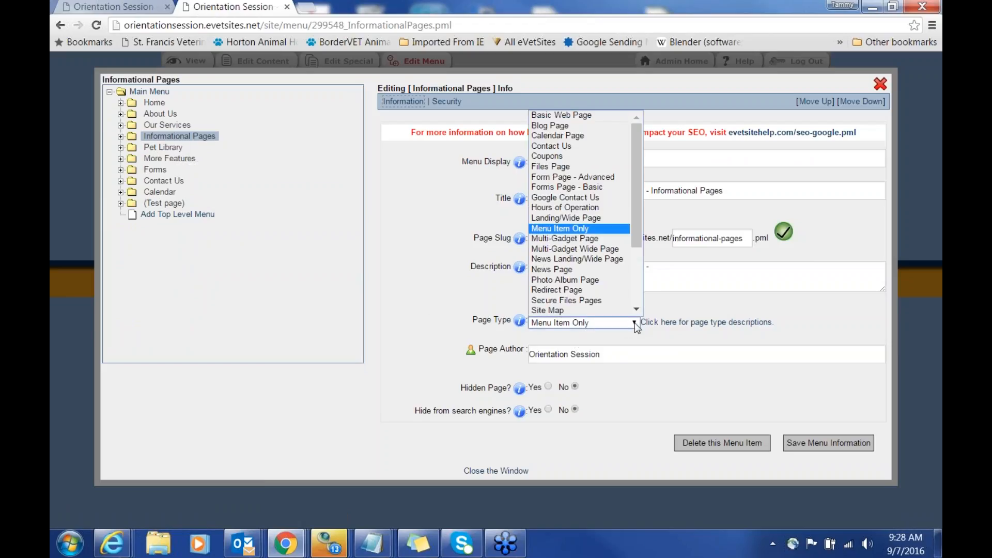
left_click(636, 309)
left_click(636, 309)
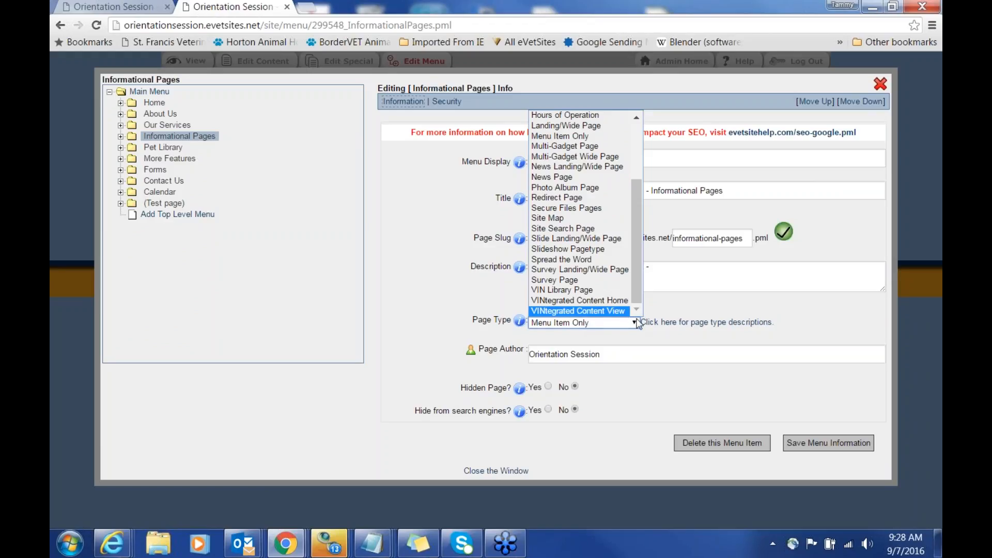
left_click(819, 338)
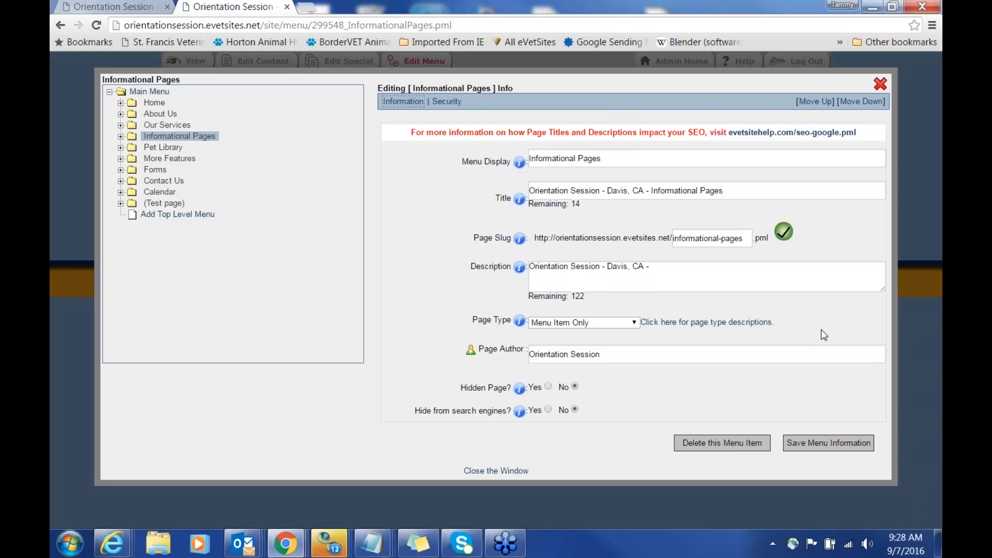
left_click(880, 85)
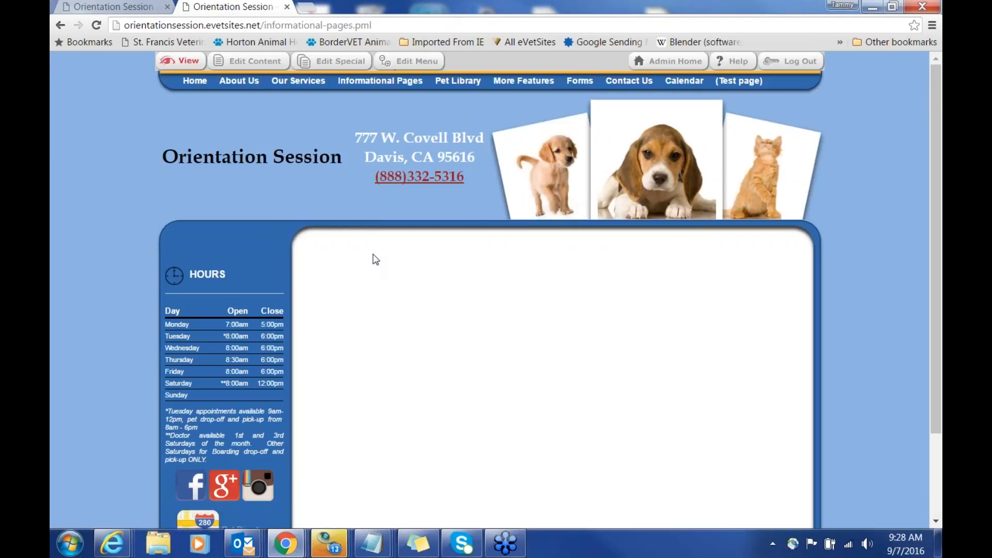
Step: Go to the Our Staff page under About Us and open its content for editing
mouse_move(243, 85)
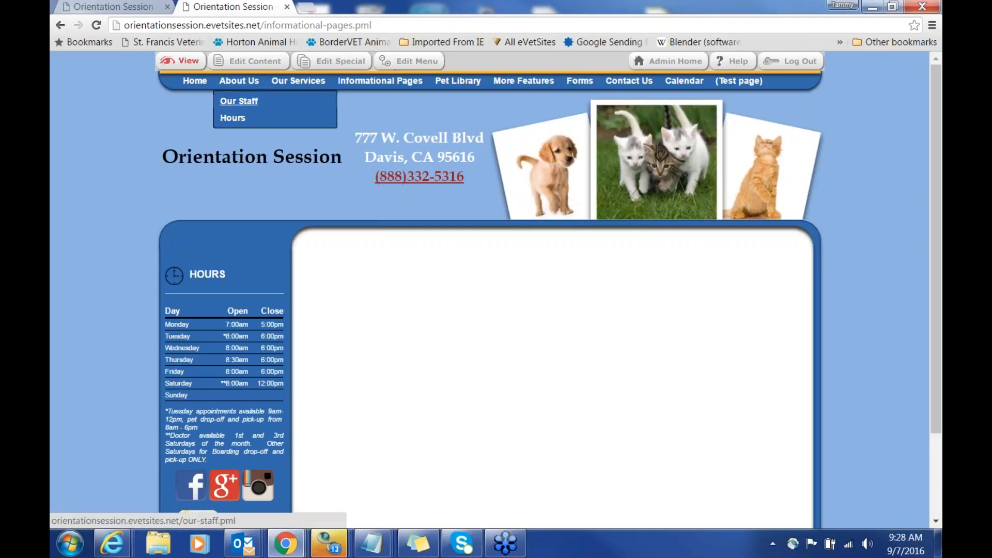
left_click(239, 101)
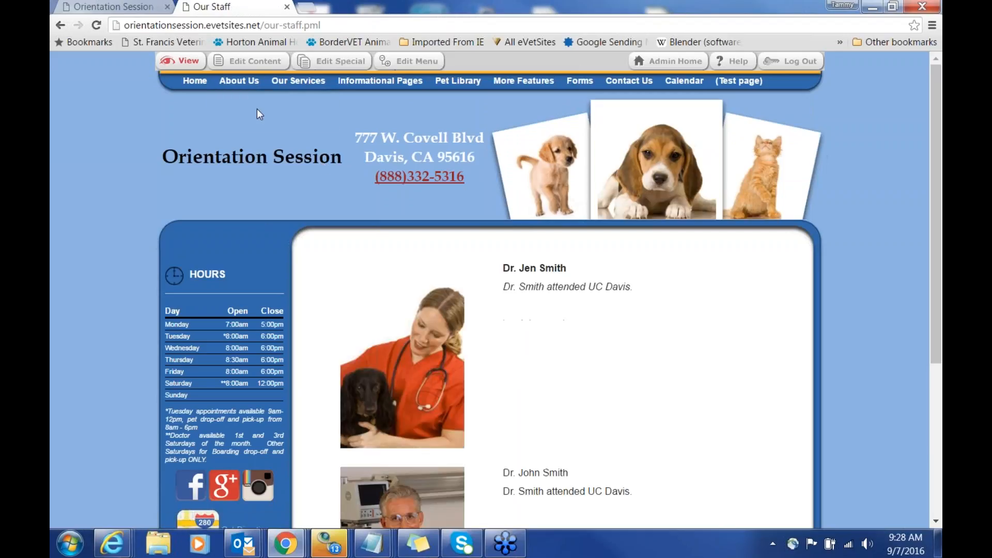
left_click(238, 66)
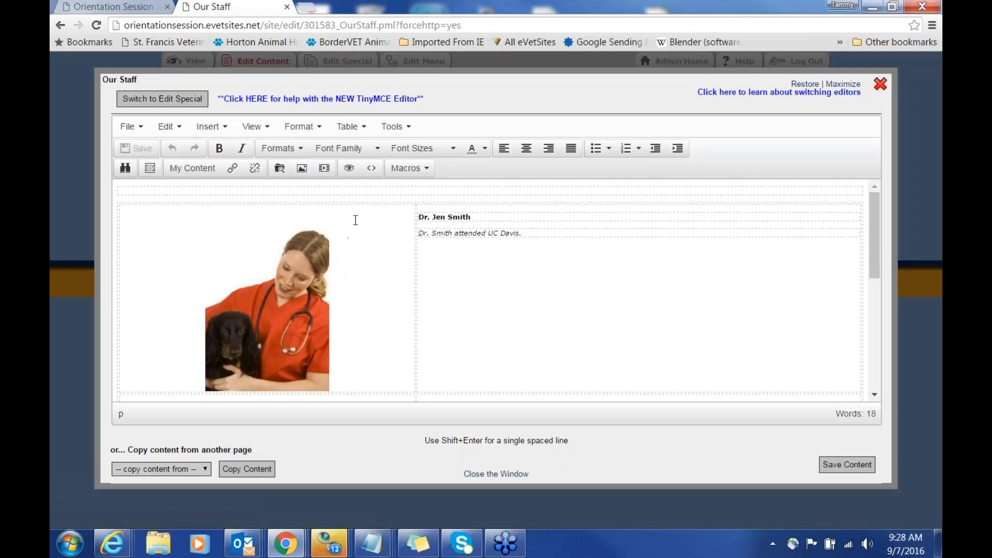
Step: Examine the staff table's photo and biography cells down to the PICTURE and BIO placeholder row
left_click(361, 202)
left_click(383, 260)
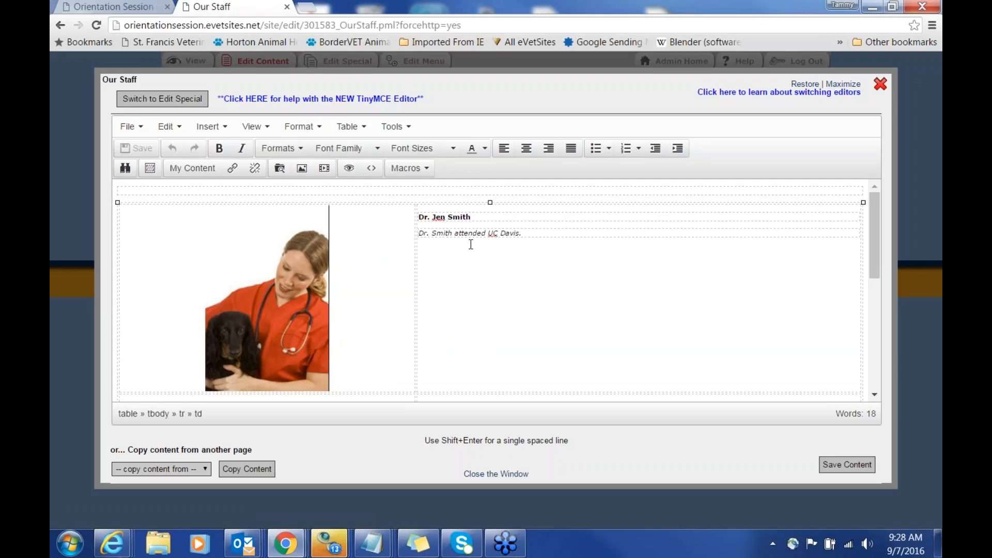
left_click(458, 330)
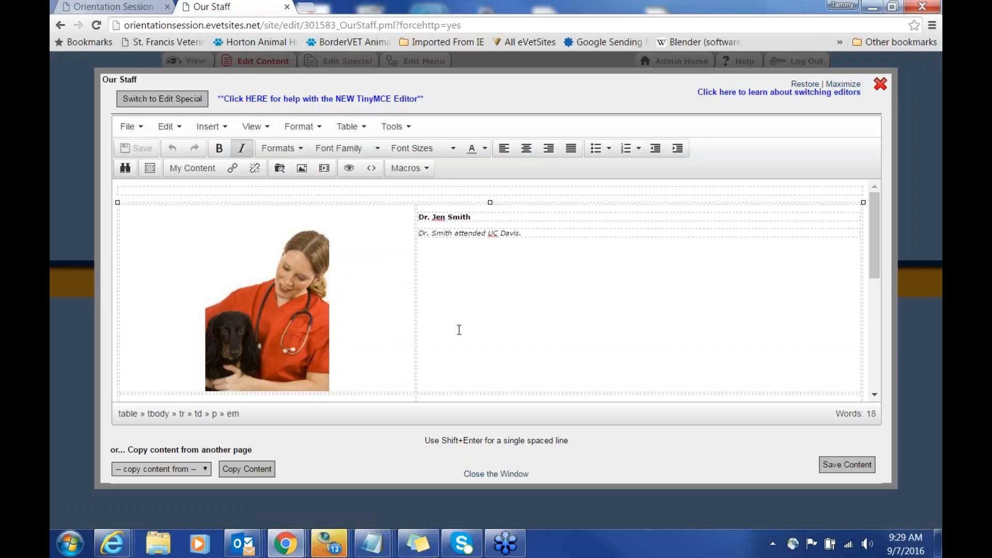
scroll(458, 329, "down", 4)
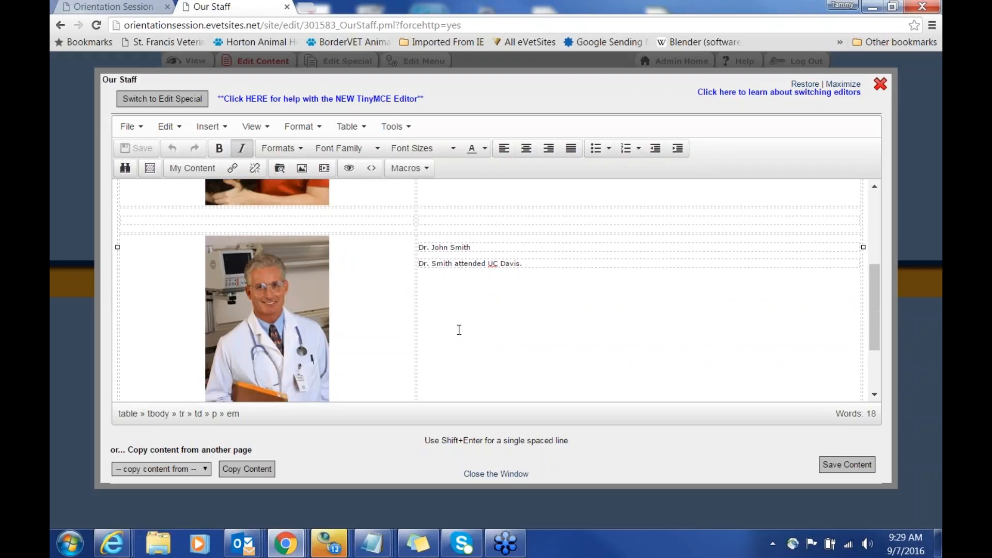
scroll(459, 329, "up", 1)
scroll(459, 329, "down", 3)
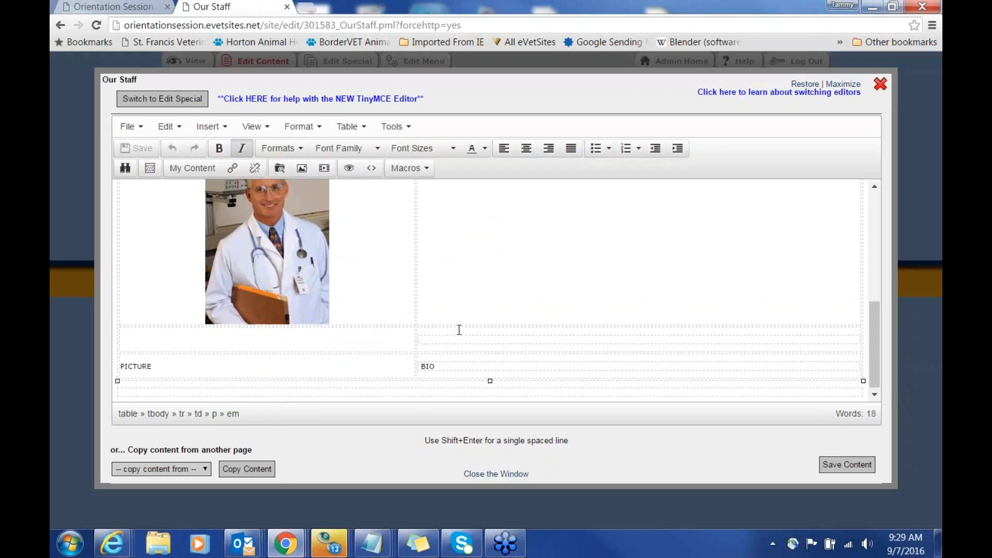
scroll(459, 329, "up", 3)
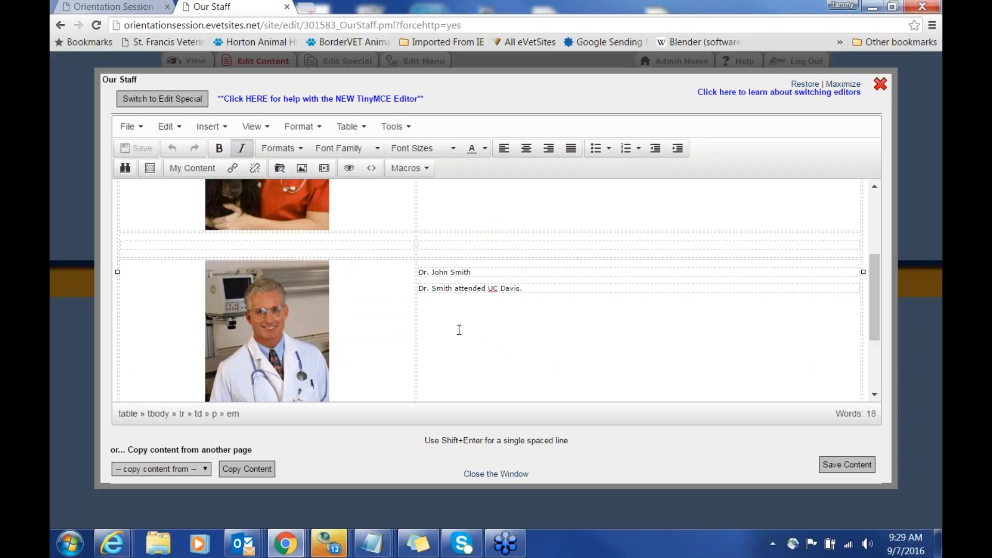
scroll(459, 330, "down", 3)
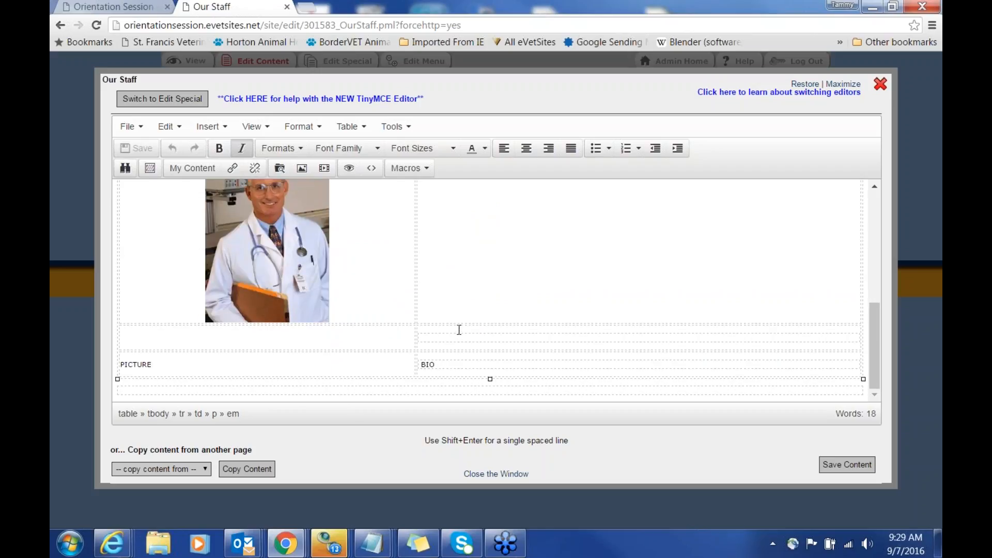
Step: Insert a new table row after the PICTURE and BIO row
left_click(367, 365)
right_click(367, 365)
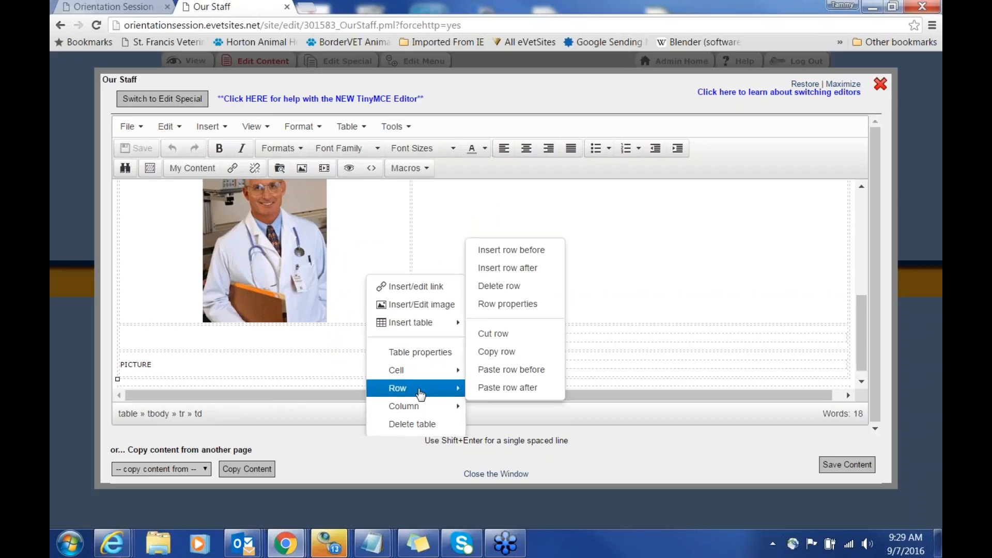
mouse_move(439, 389)
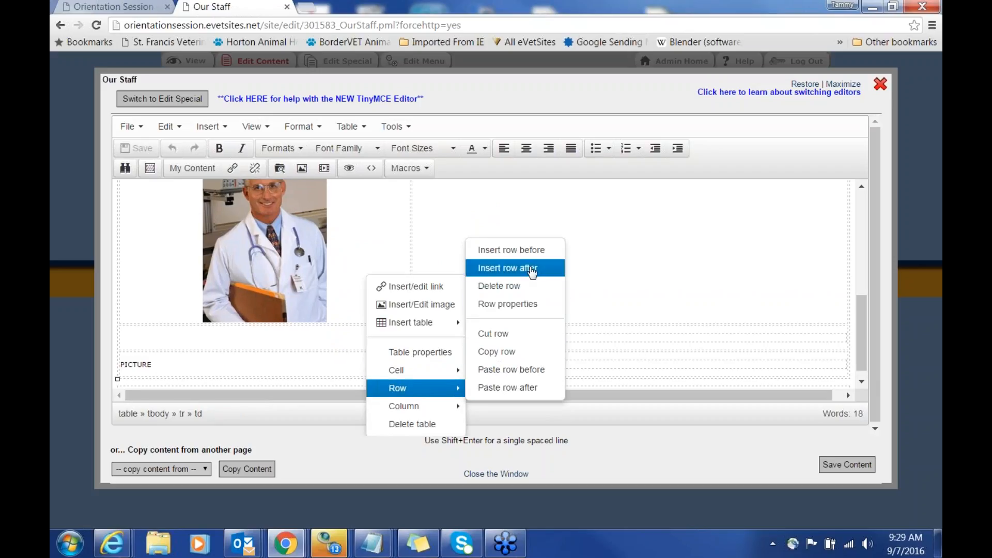
left_click(532, 268)
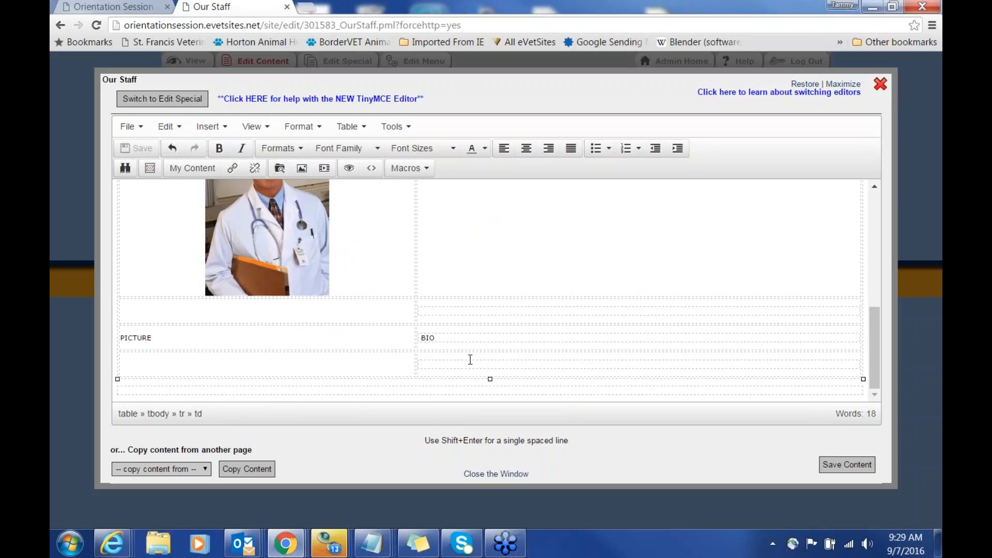
Step: Insert another row at the end of the staff table and enter "Insert text here" in its biography cell
left_click(468, 363)
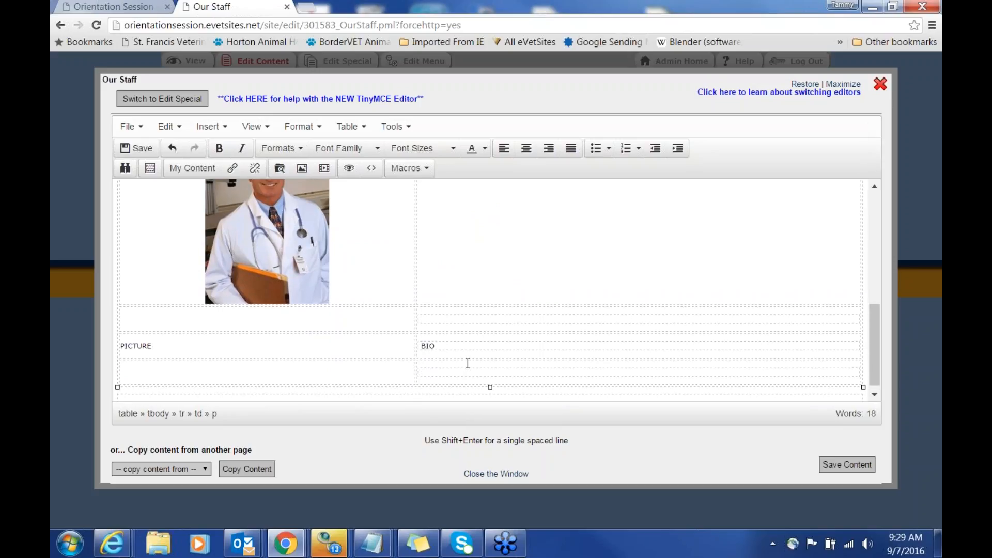
right_click(463, 369)
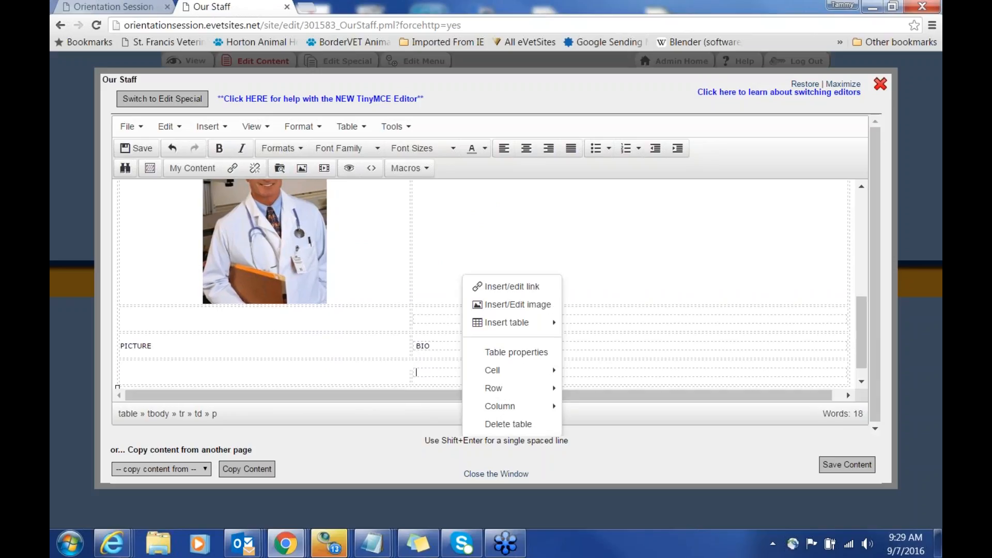
mouse_move(496, 370)
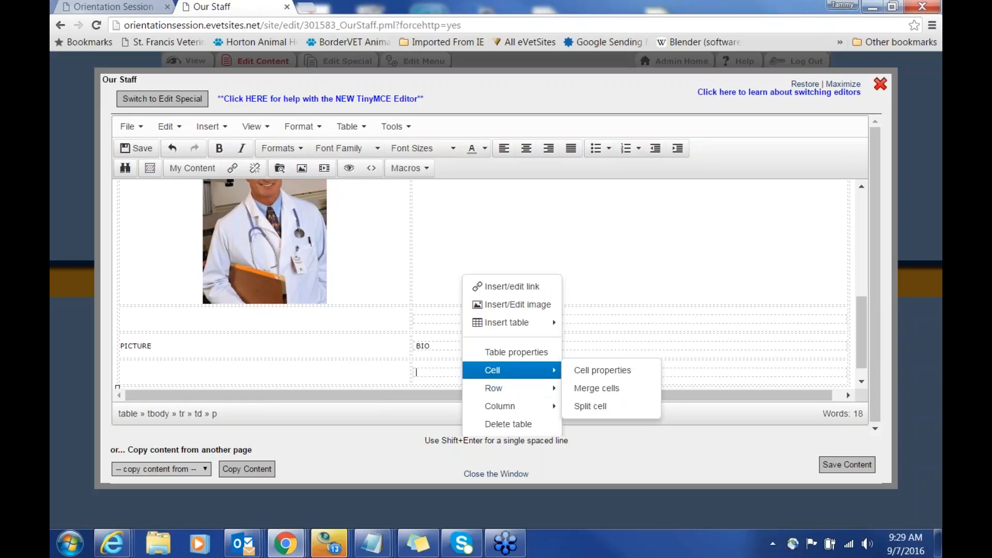
mouse_move(496, 388)
left_click(604, 268)
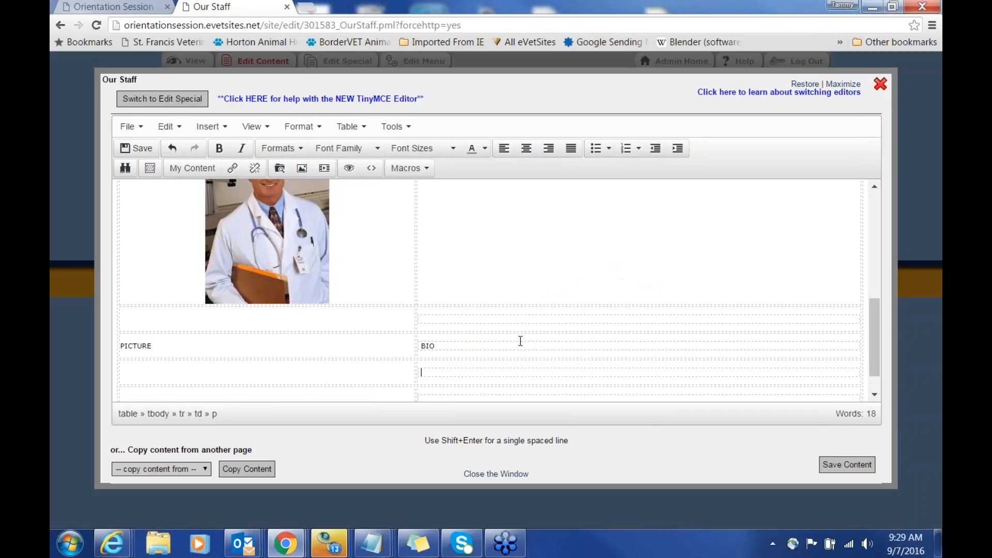
scroll(520, 340, "down", 1)
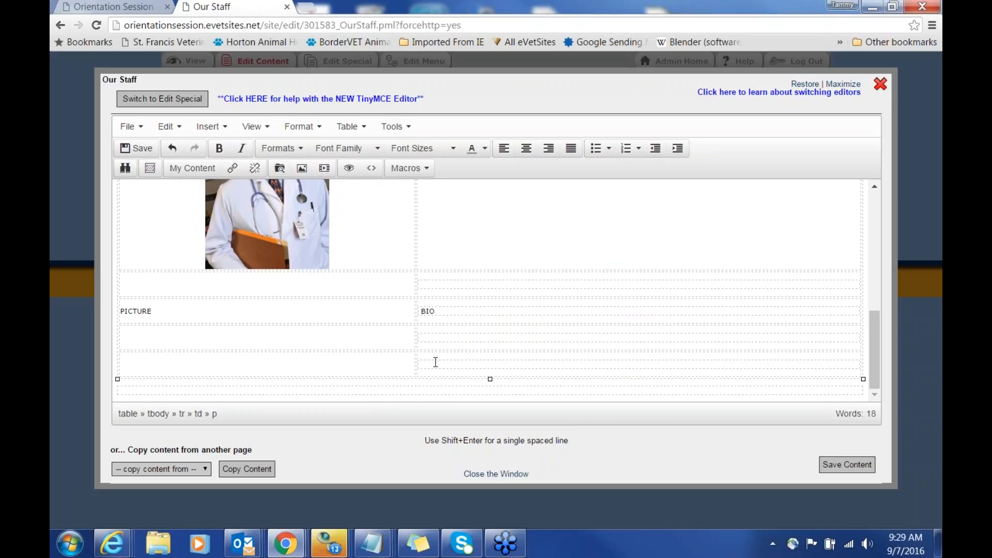
type("Insert text here")
Step: Insert the image Penguins.jpg from myfiles / images into the picture cell of the staff table's last row
left_click(271, 363)
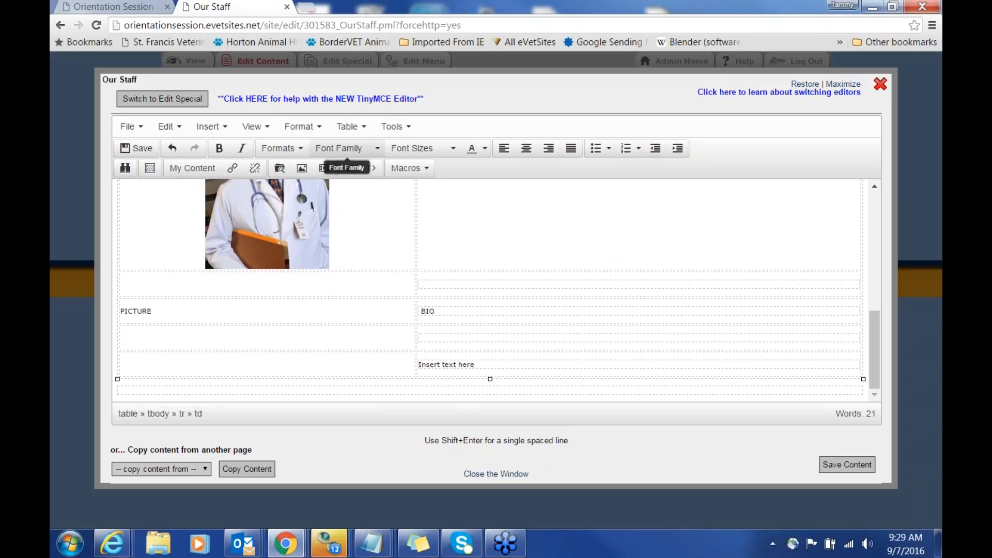
left_click(300, 170)
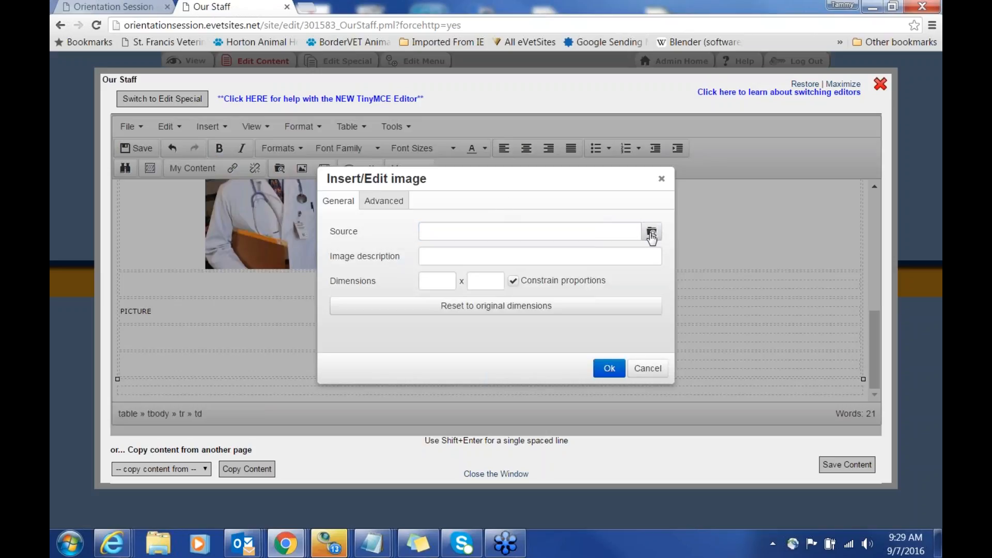
left_click(651, 233)
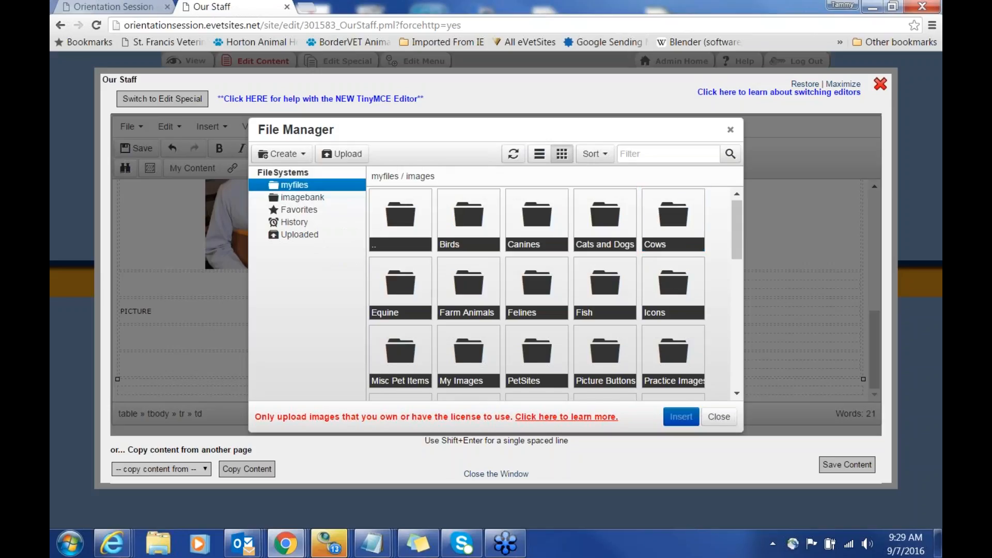
scroll(697, 322, "down", 10)
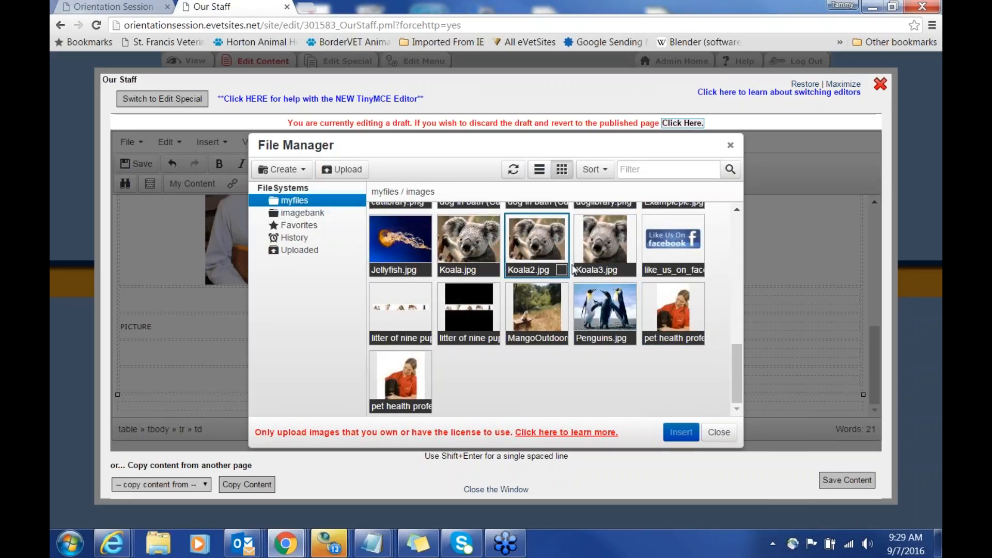
left_click(681, 431)
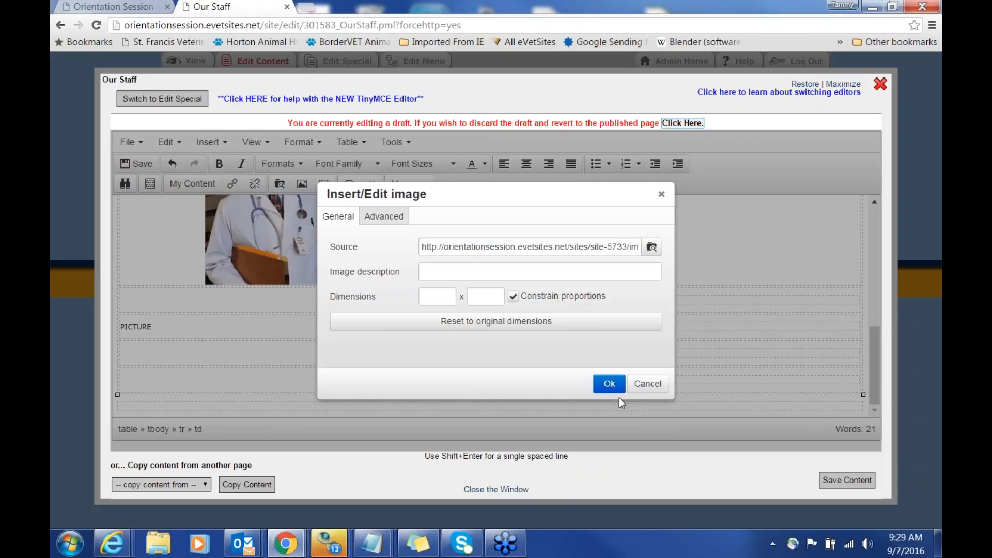
left_click(608, 384)
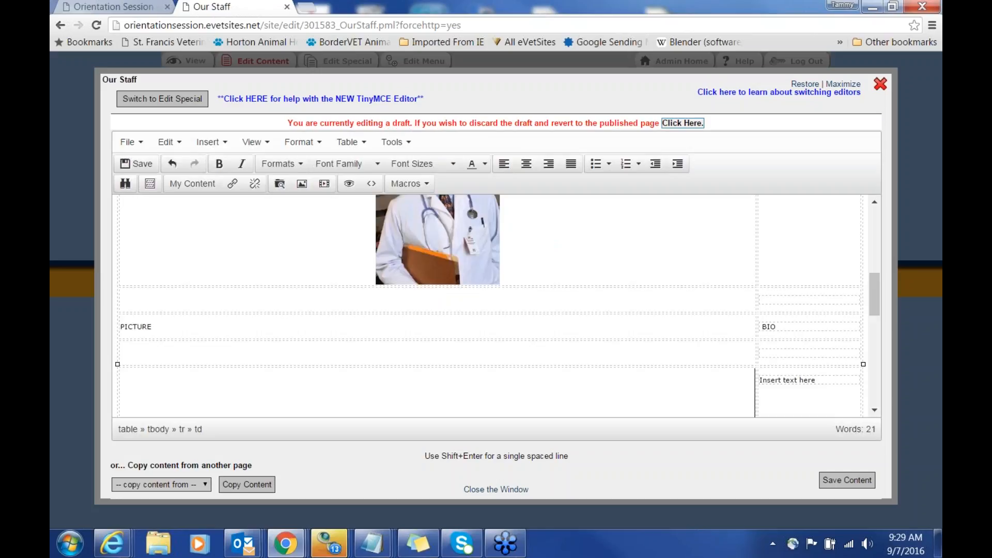
Step: Resize the penguin image to a width of 250 with its proportions constrained
double_click(525, 378)
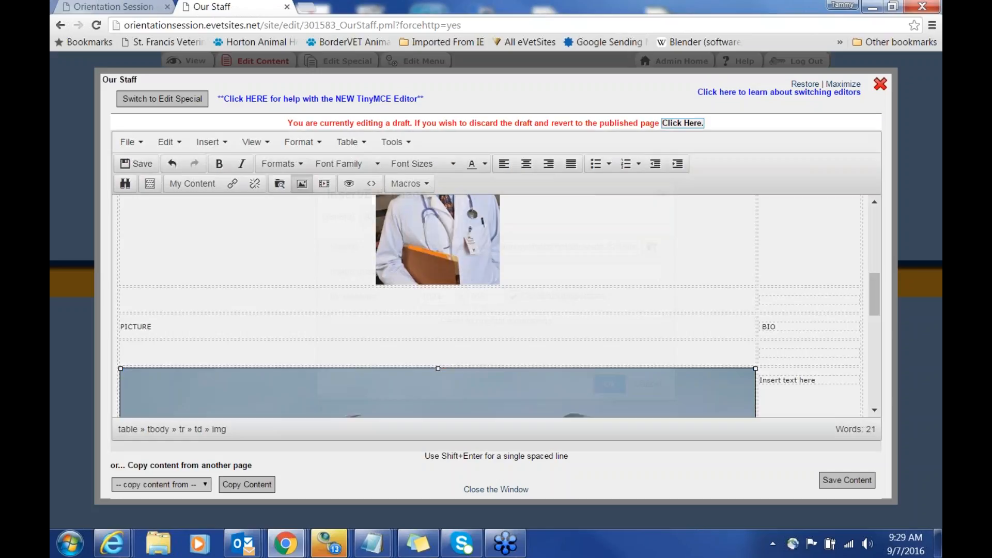
left_click_drag(443, 296, 406, 295)
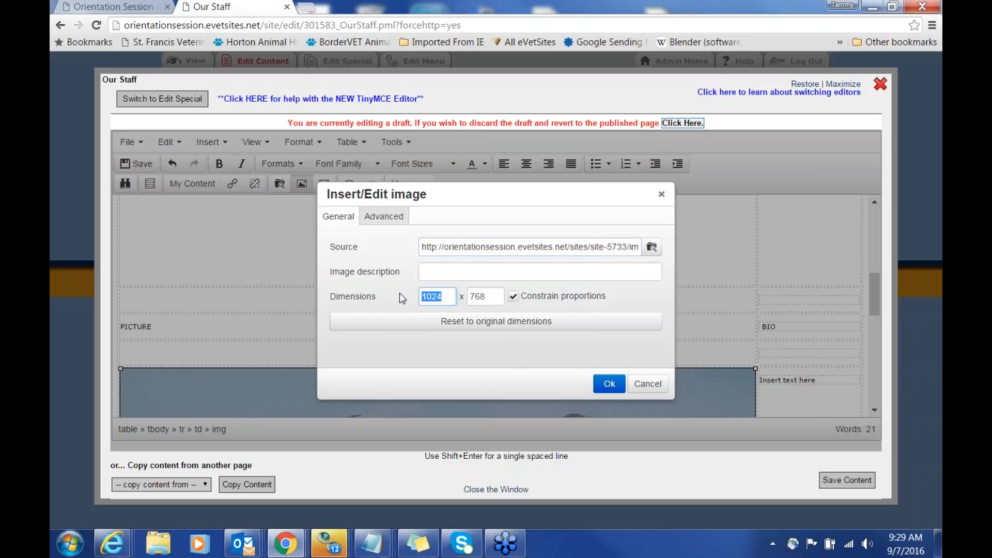
type("250")
left_click(603, 383)
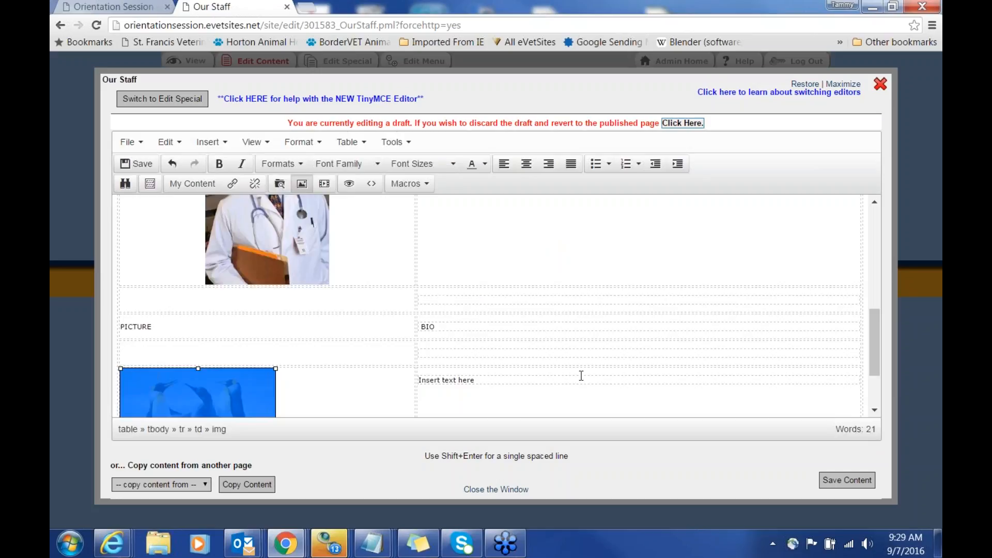
left_click(427, 387)
Step: Set the width of the white-coated doctor's photo in the staff table to 200 with its proportions constrained
scroll(321, 395, "up", 3)
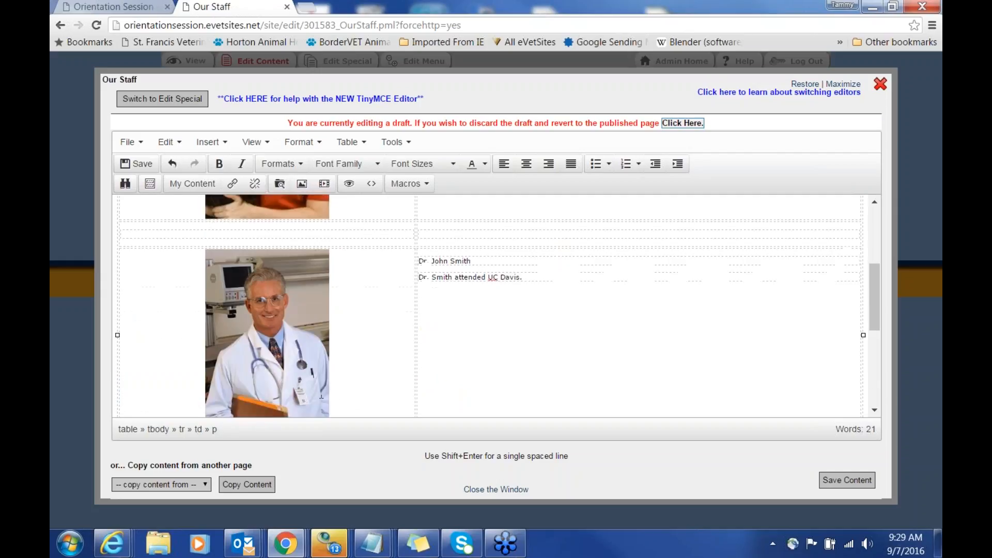
scroll(321, 394, "up", 2)
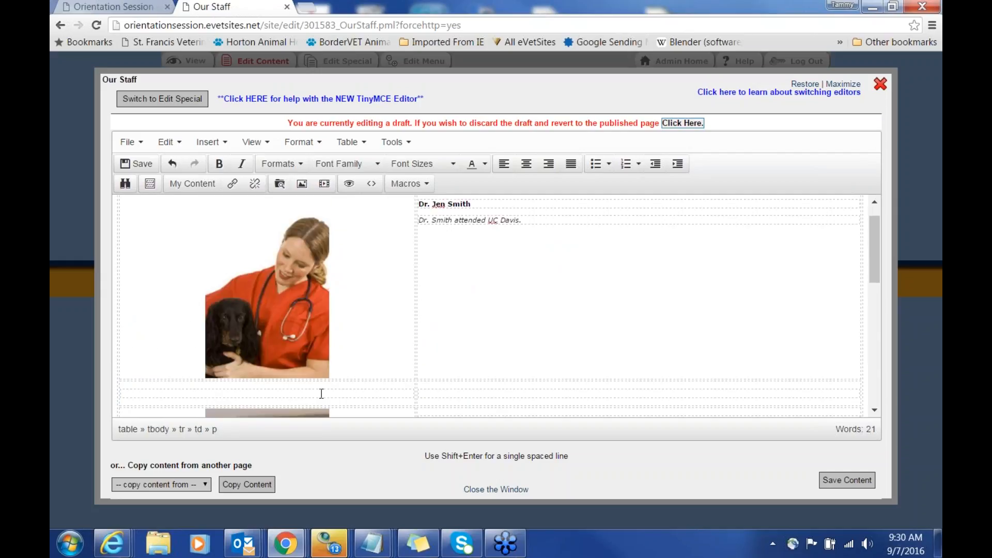
scroll(268, 334, "down", 2)
left_click(267, 335)
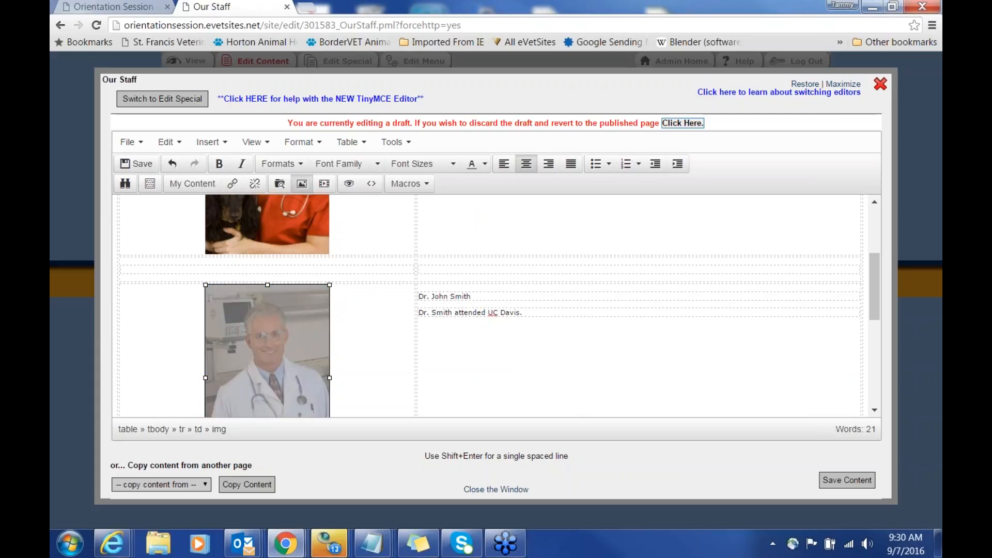
double_click(267, 336)
left_click_drag(440, 297, 420, 296)
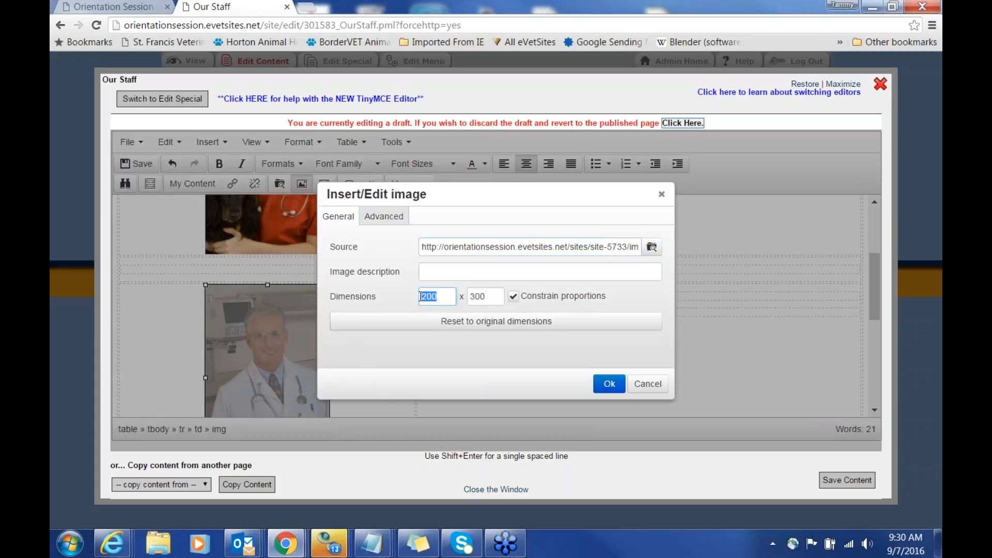
type("200")
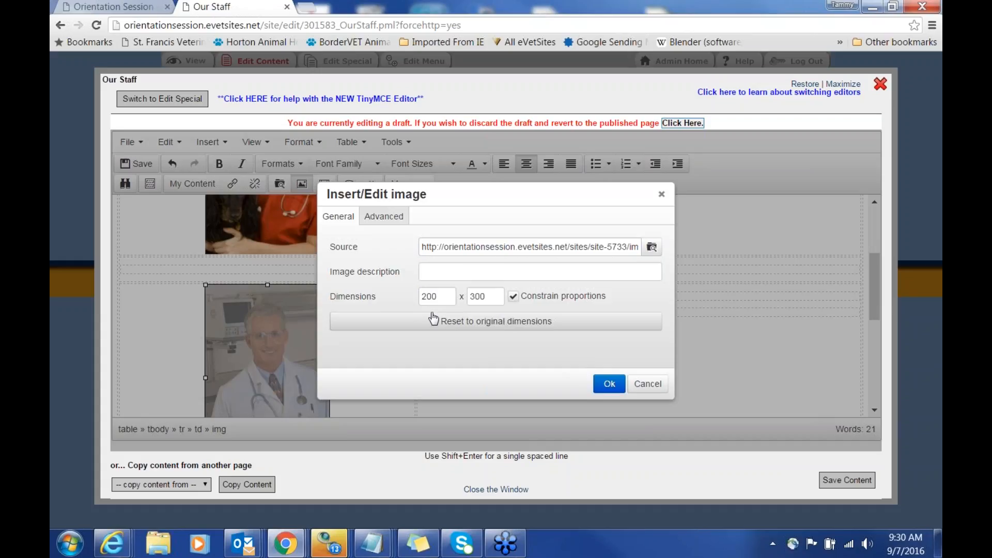
left_click(610, 385)
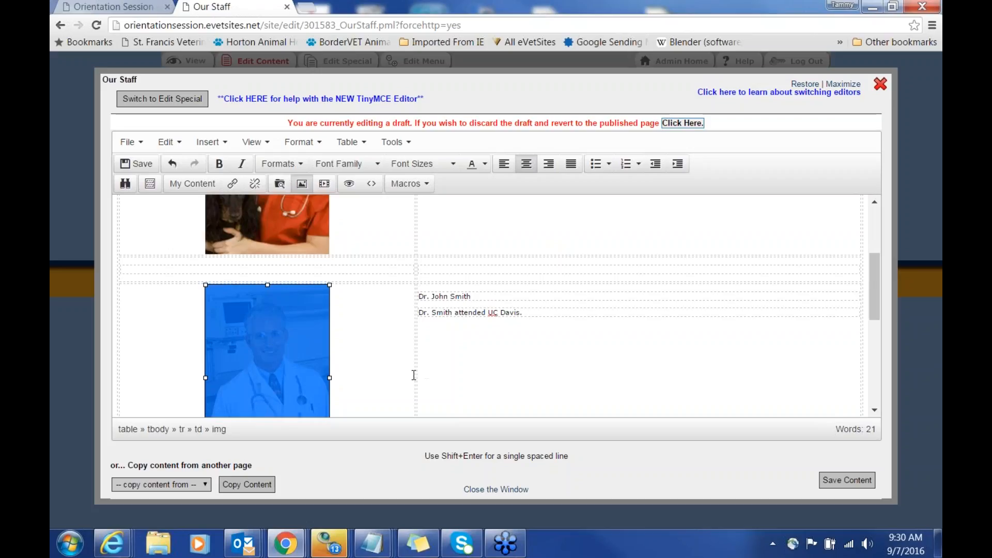
Step: Browse myfiles / images from the penguin image's settings and open the white-coated doctor's photo for image editing
scroll(414, 374, "down", 6)
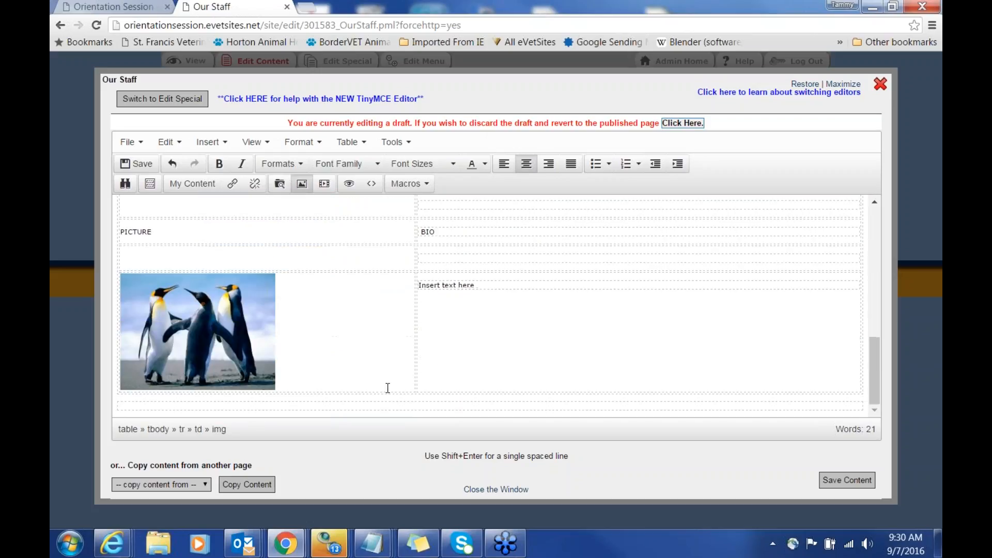
left_click(221, 328)
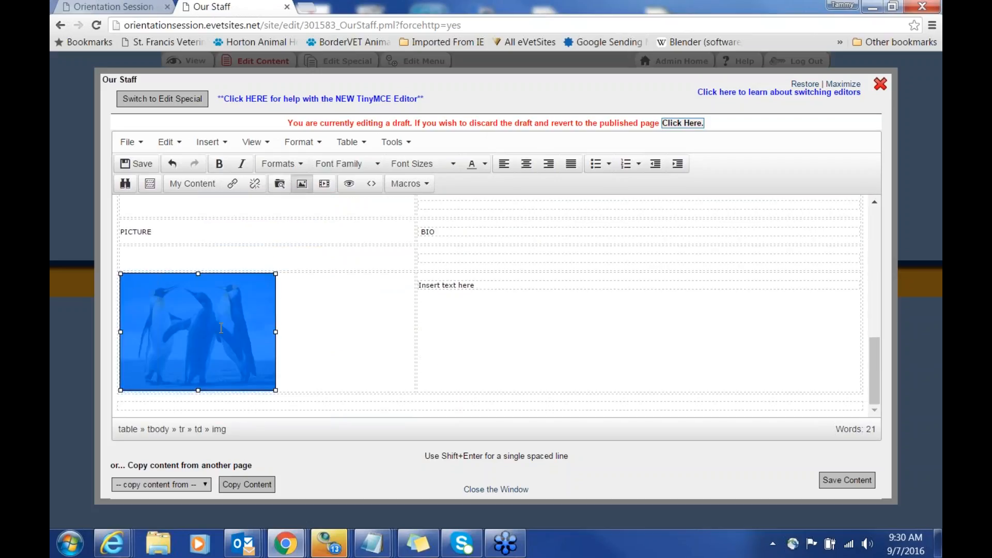
left_click(301, 184)
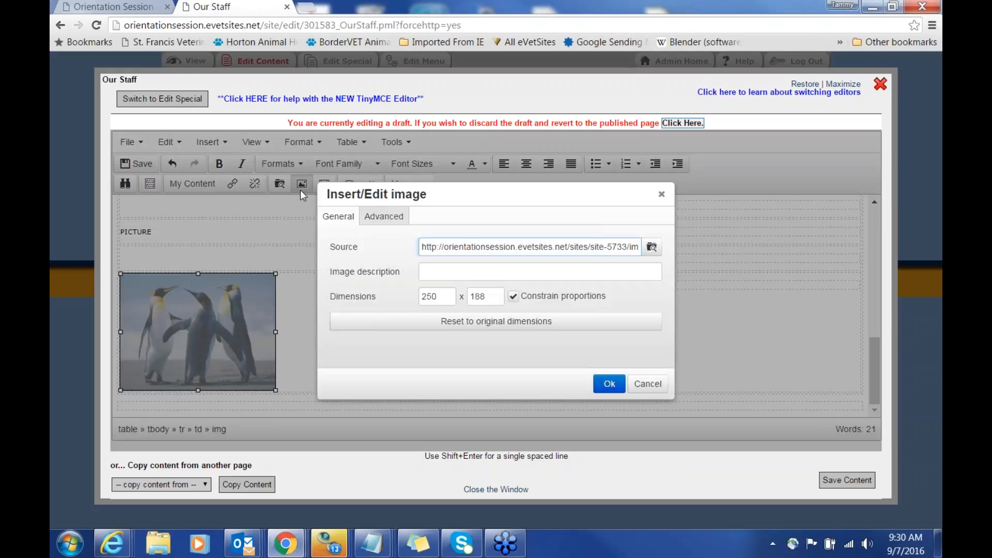
left_click(661, 249)
scroll(740, 357, "down", 2)
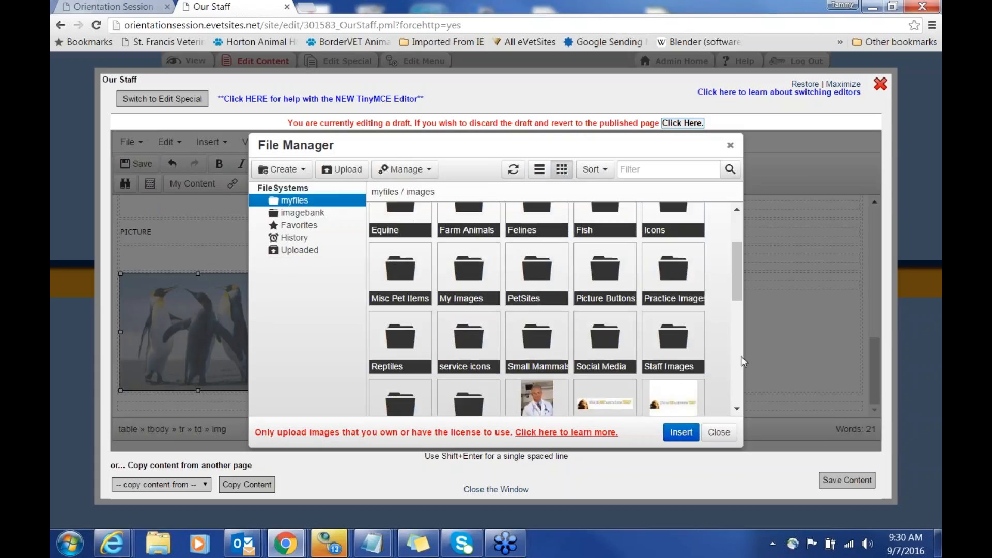
scroll(741, 356, "down", 2)
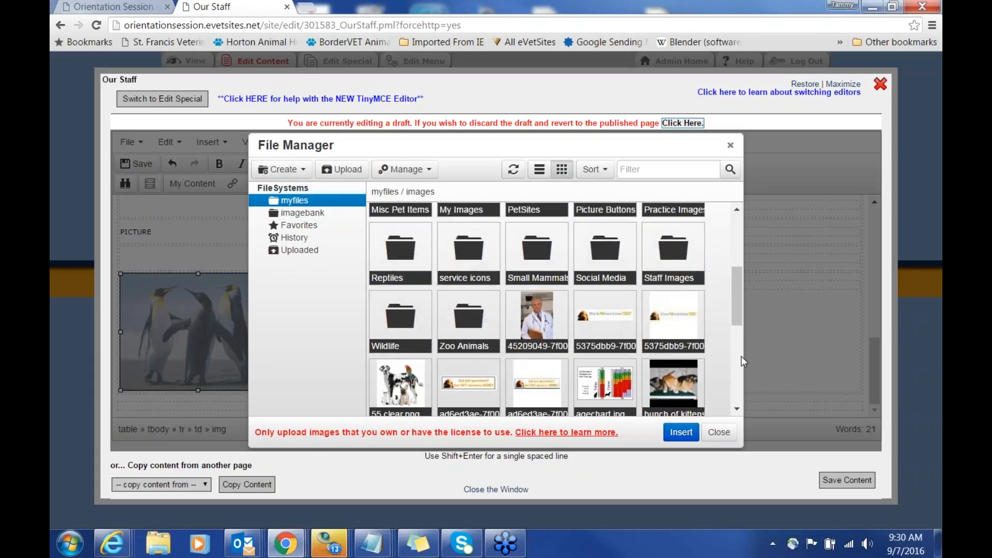
right_click(540, 319)
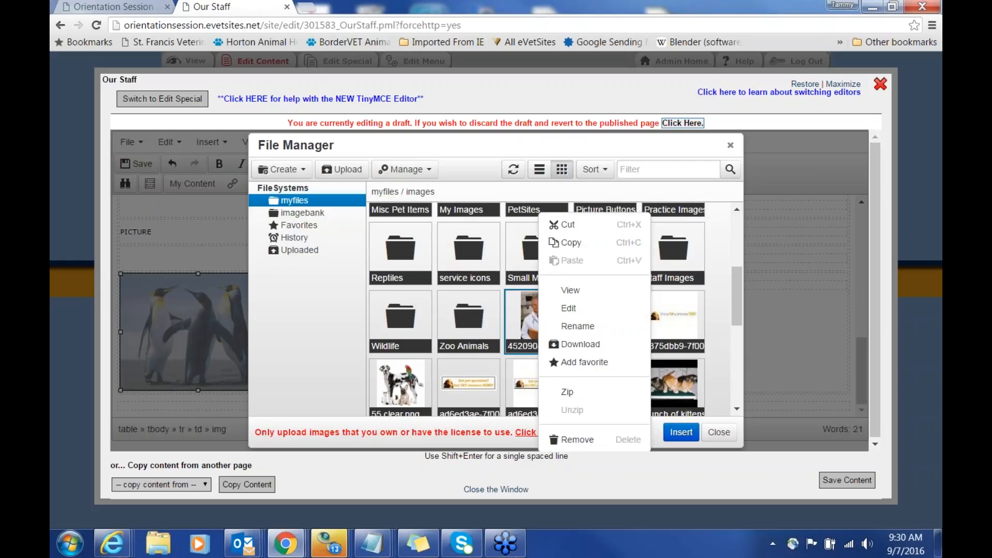
left_click(587, 309)
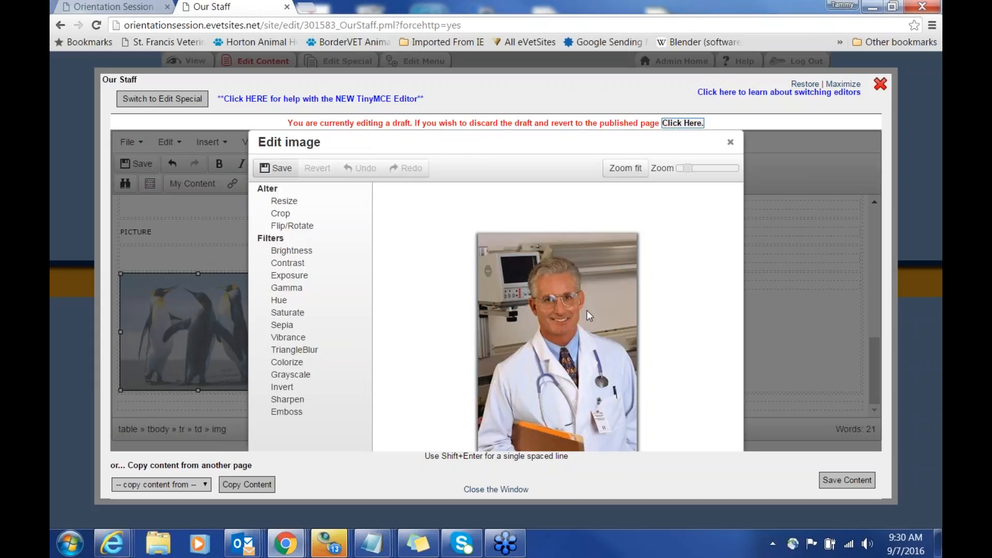
Step: Crop about 33 pixels off the upper edge of the doctor's photo, keeping the full width
left_click(282, 216)
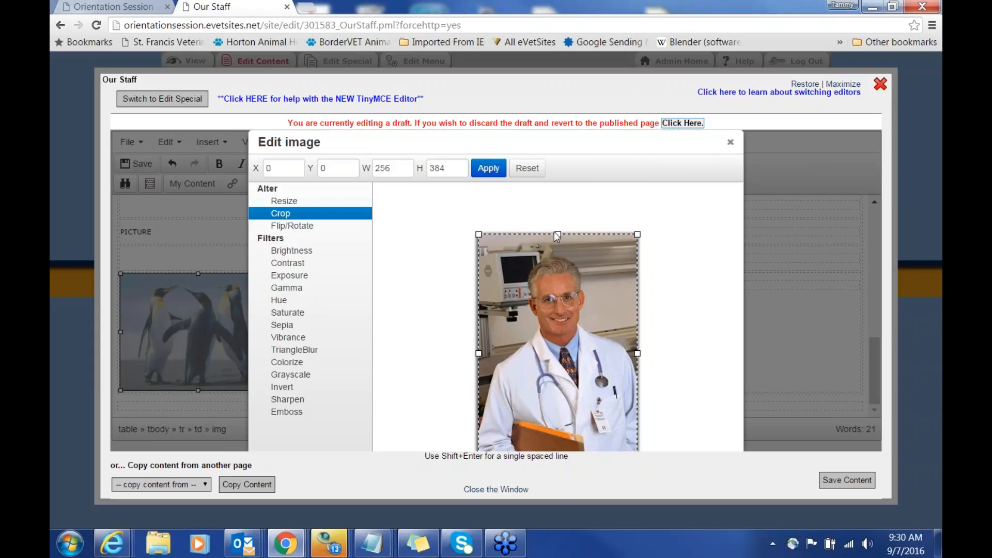
left_click_drag(558, 235, 558, 255)
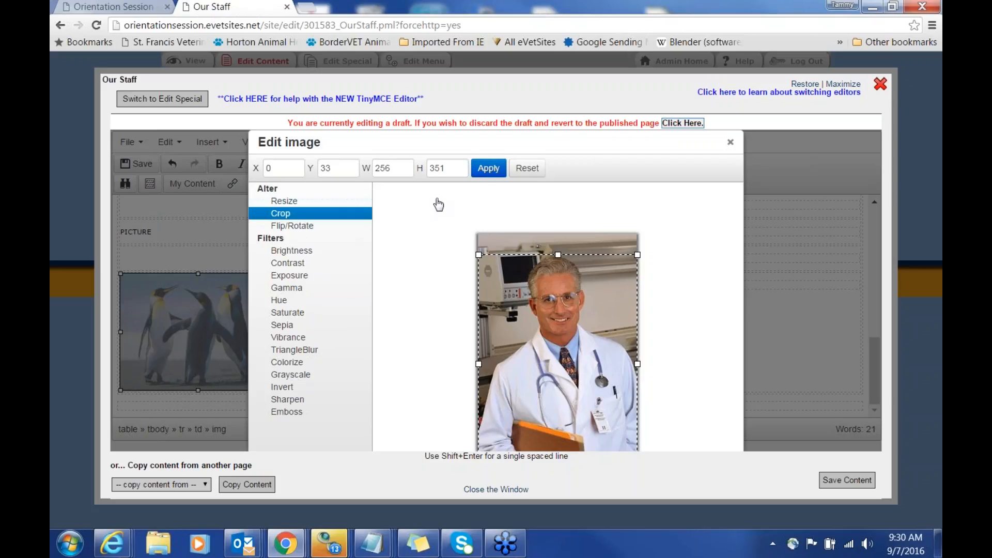
left_click(488, 168)
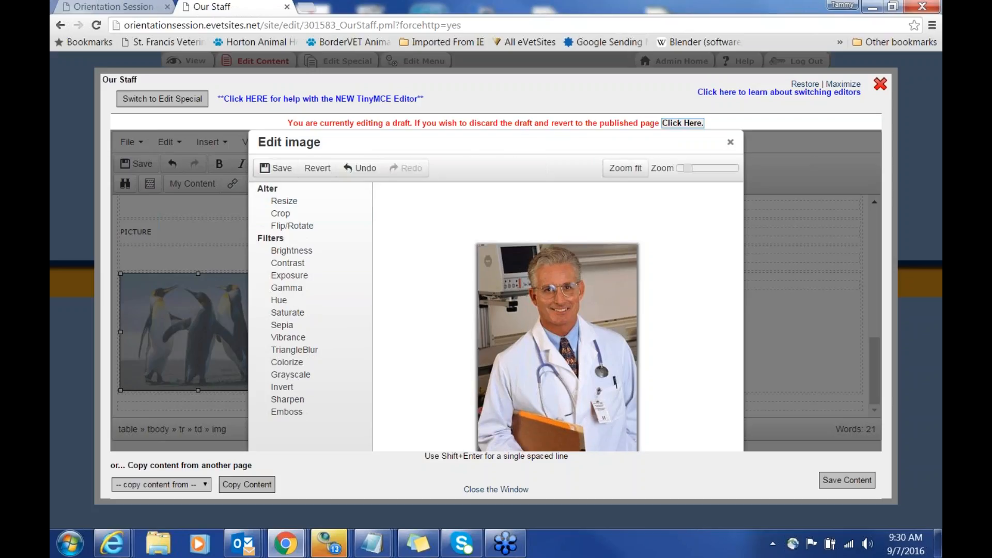
Step: Save the cropped doctor's photo under the new file name Doctor2
left_click(274, 168)
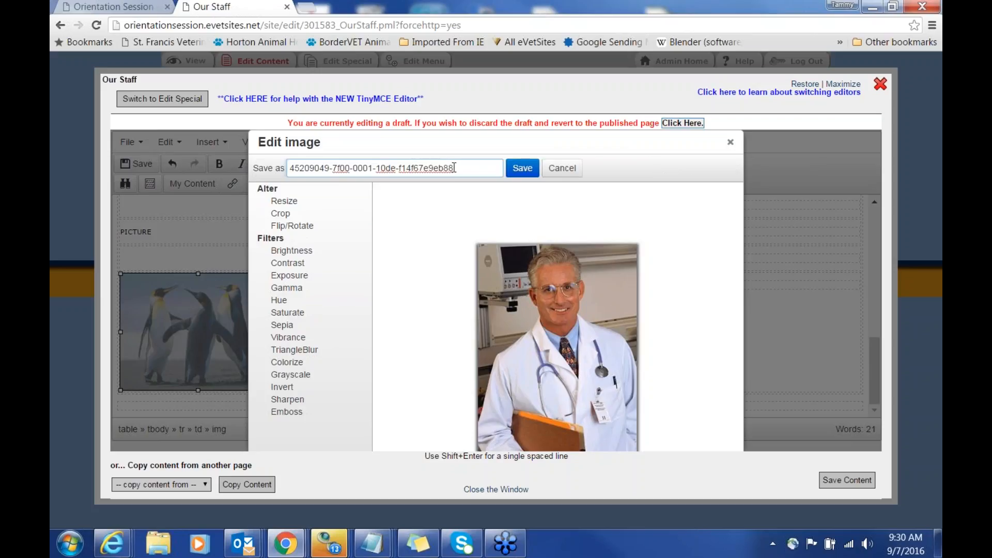
left_click_drag(454, 168, 288, 168)
type("Doctor2")
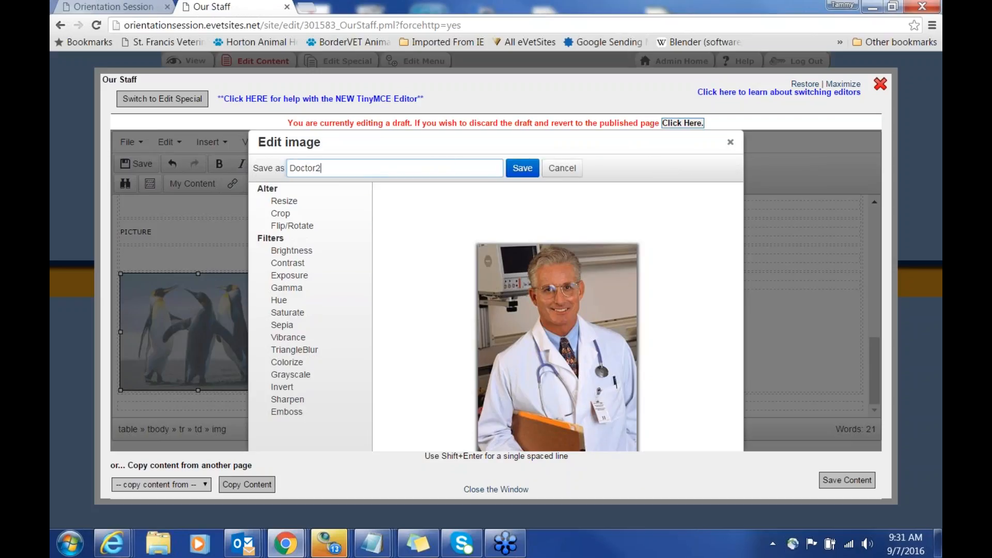
left_click(522, 169)
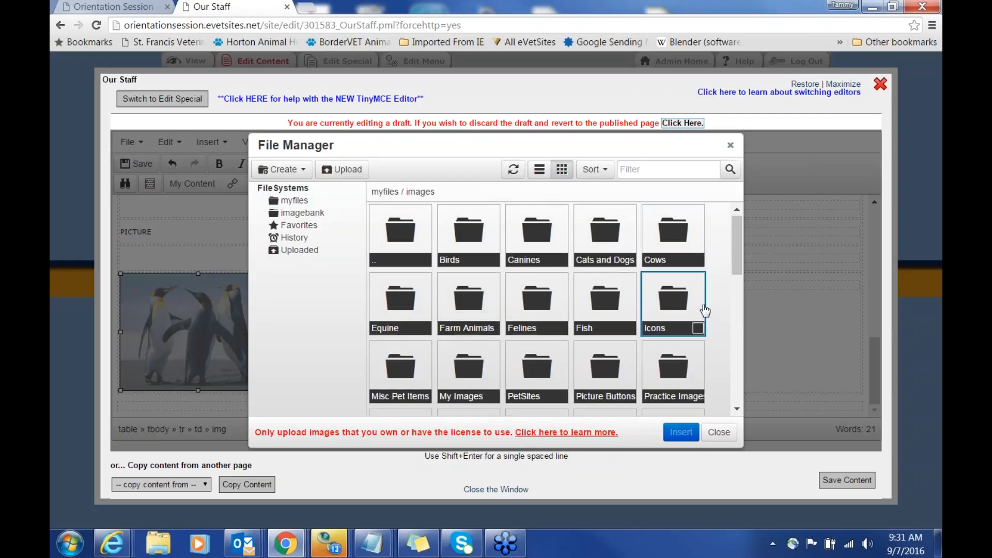
Step: Look through the image files in myfiles / images for the Doctor2.jpg copy
scroll(709, 314, "down", 6)
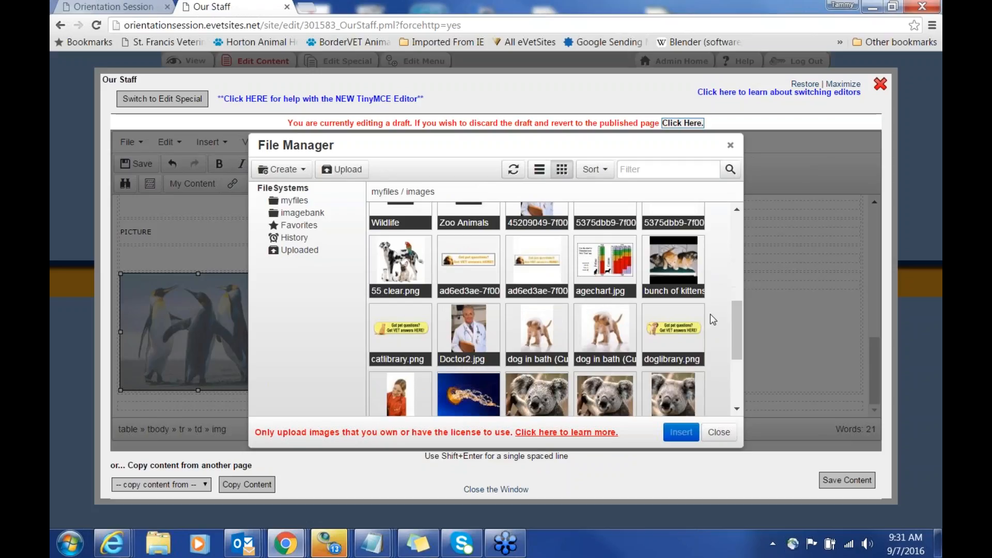
scroll(710, 314, "down", 1)
scroll(710, 314, "down", 2)
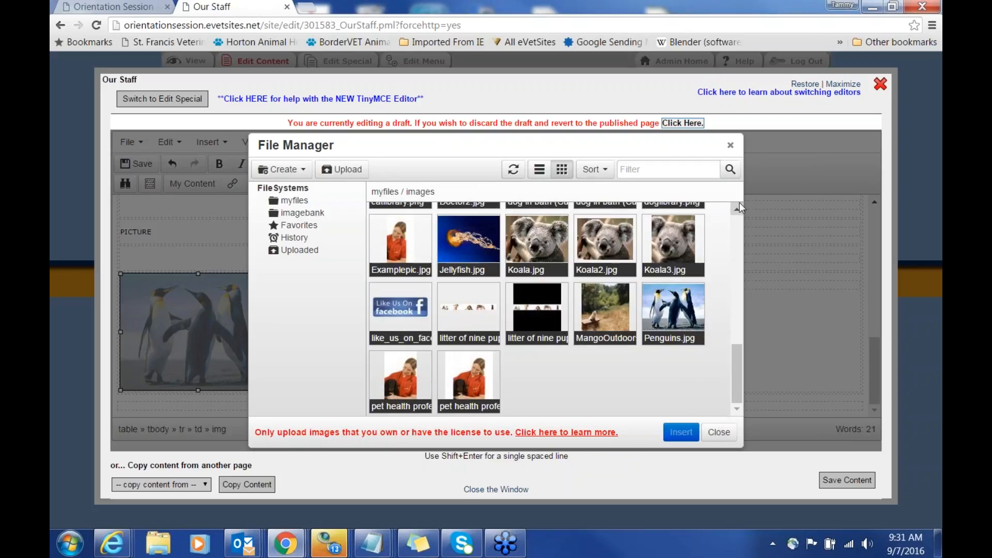
Step: Leave the file browser and penguin image settings without replacing the picture, save the Our Staff content and close the editor
left_click(730, 145)
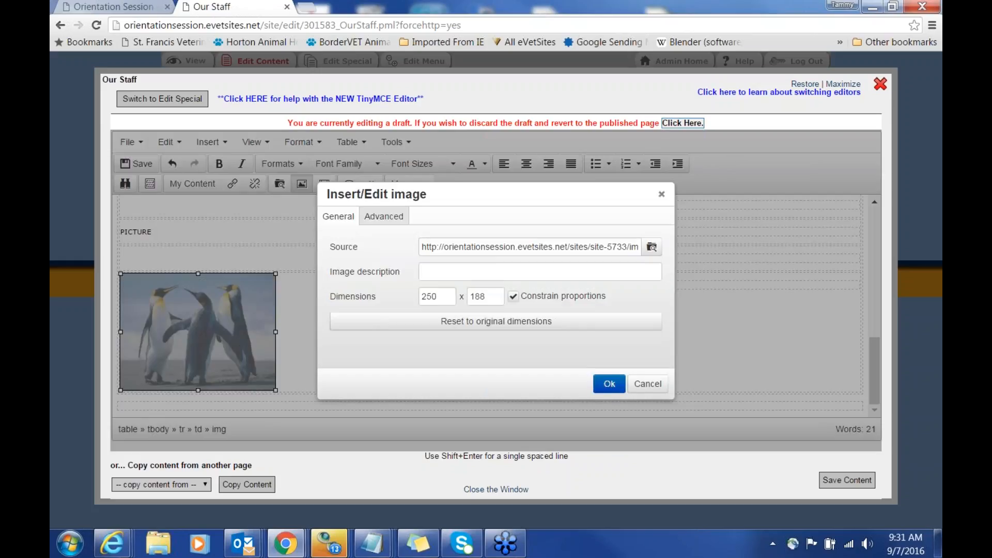
left_click(609, 385)
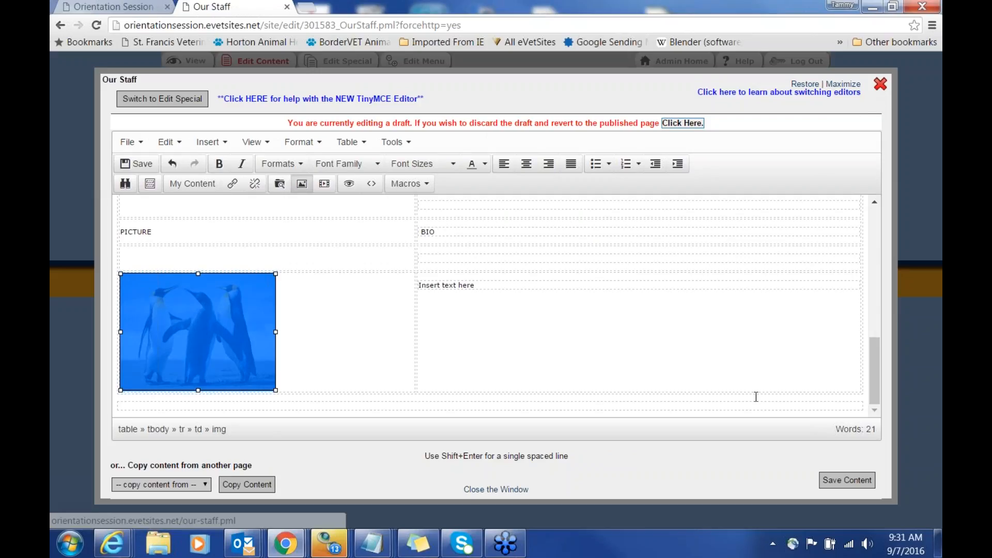
left_click(825, 479)
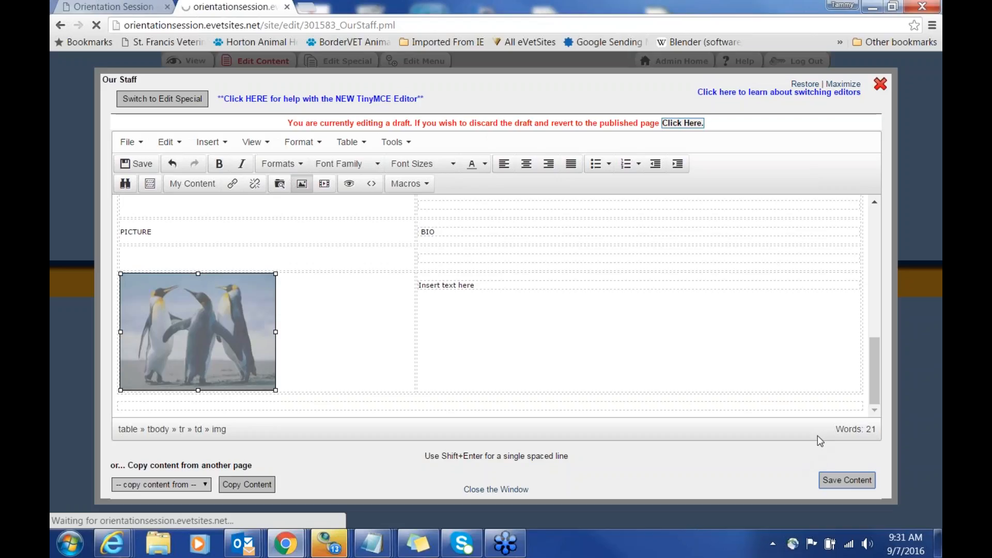
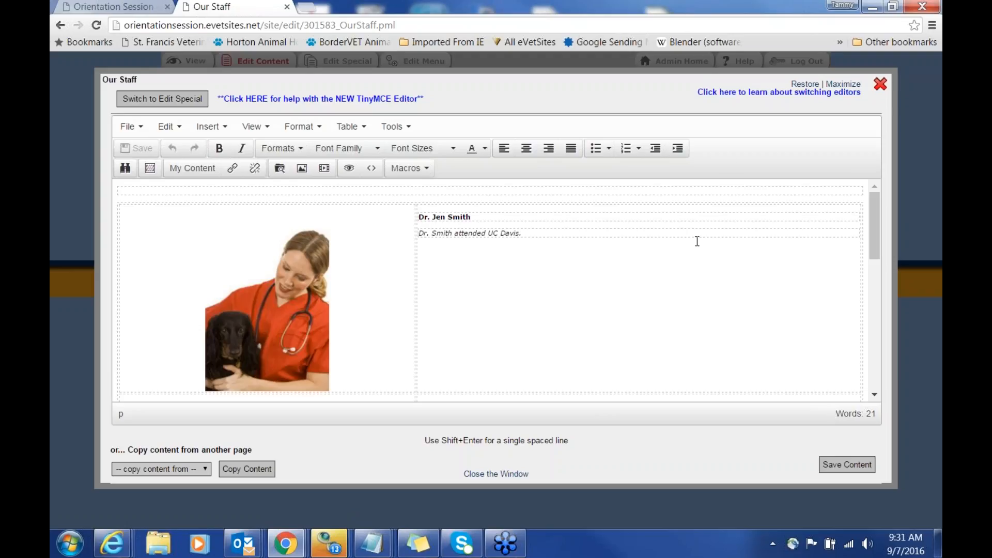
left_click(880, 84)
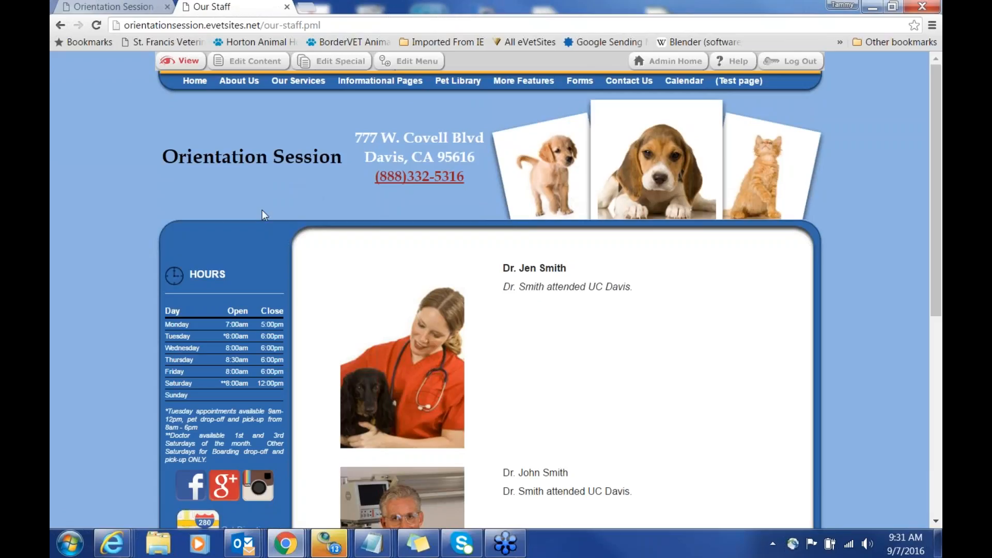
Step: Open the Home page's content for editing and add an empty line above the "Orientation Session welcomes you!" heading
left_click(196, 82)
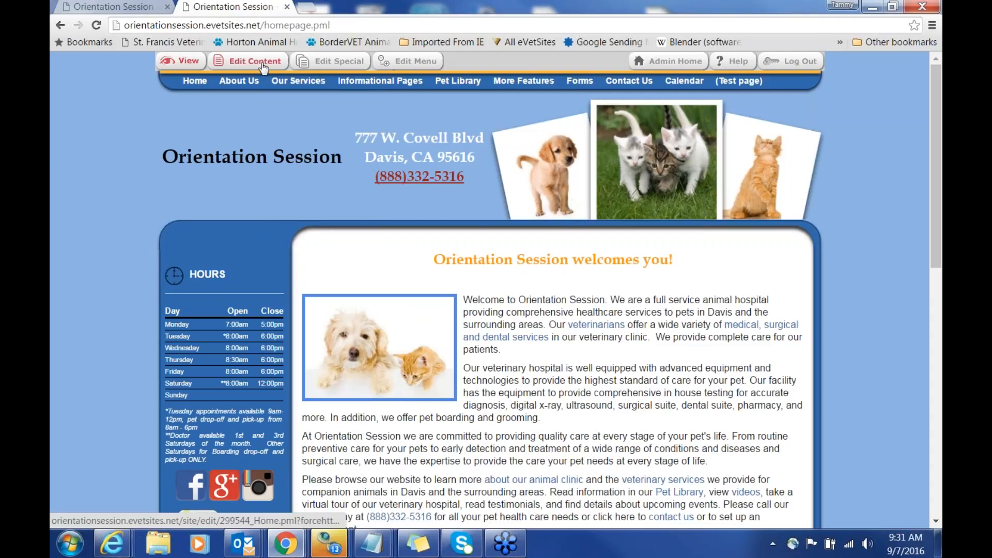
left_click(258, 62)
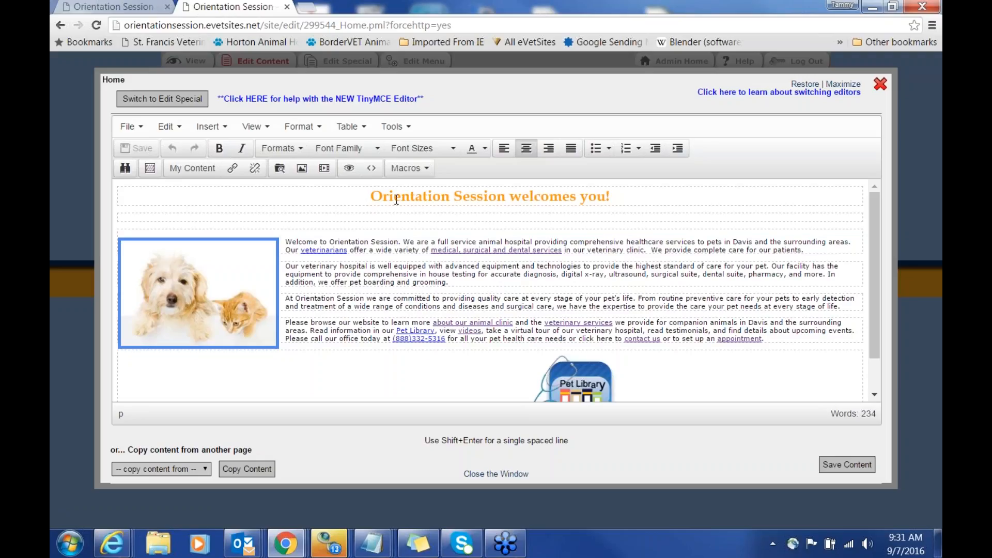
left_click(374, 197)
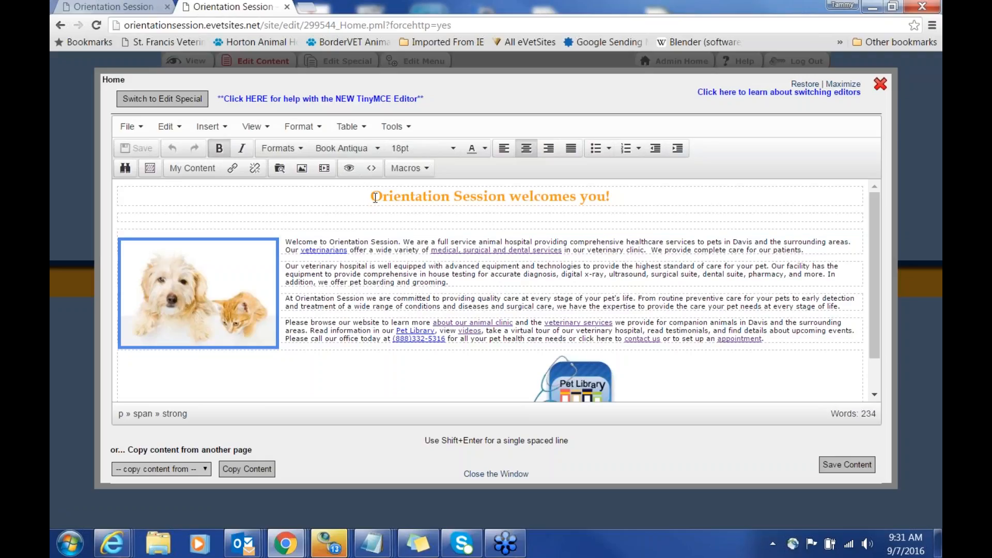
key("Return")
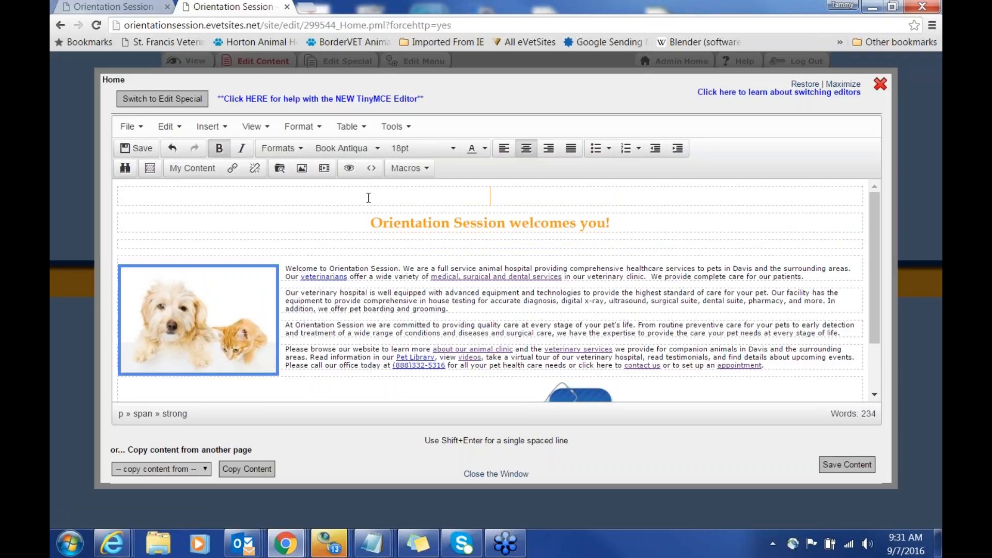
Step: Start inserting an image on the empty line and browse to the imagebank / eVetSites / Icons folder
left_click(301, 168)
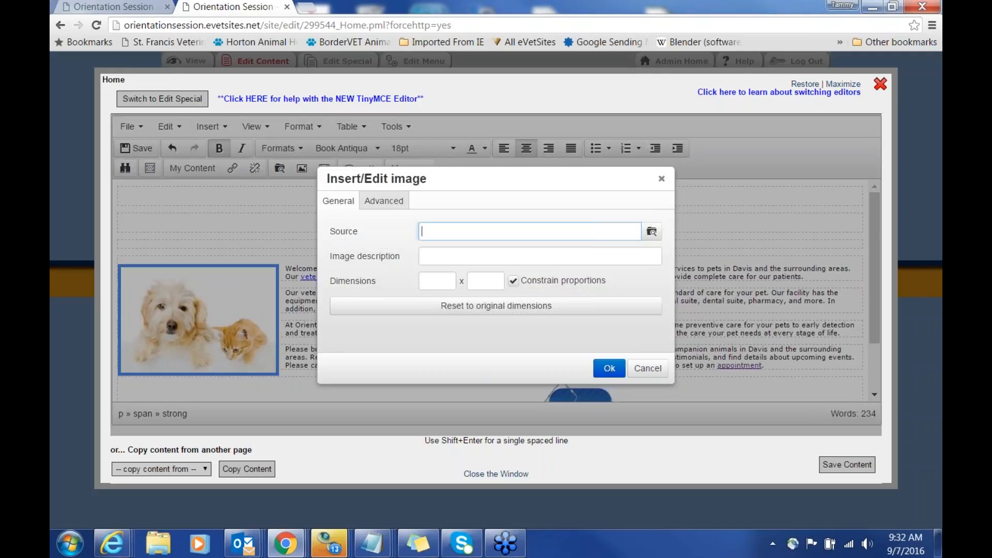
left_click(652, 233)
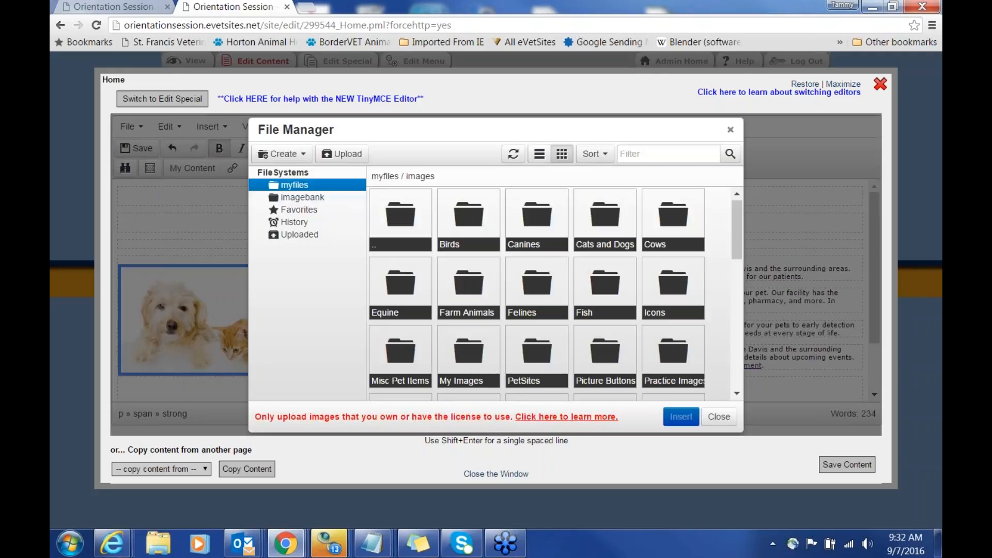
left_click(329, 199)
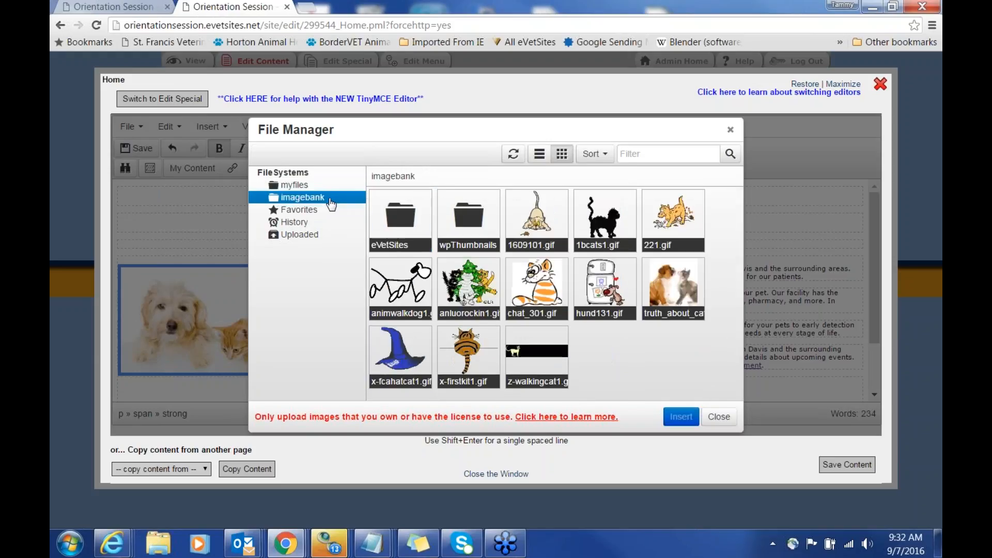
double_click(405, 233)
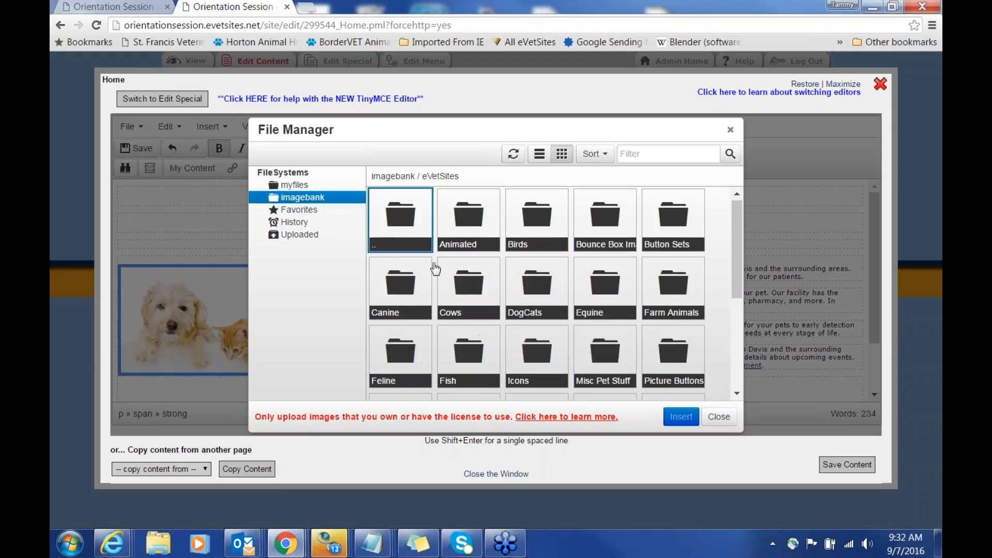
double_click(534, 364)
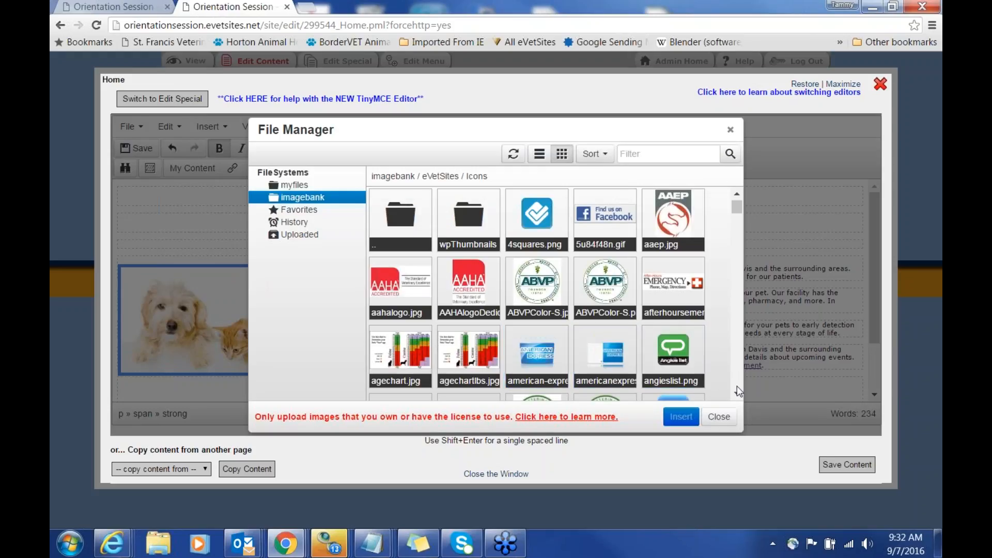
Step: Find the "New Client Appointment Request!" dog and cat banner among the icons and insert it above the welcome heading
scroll(737, 386, "down", 2)
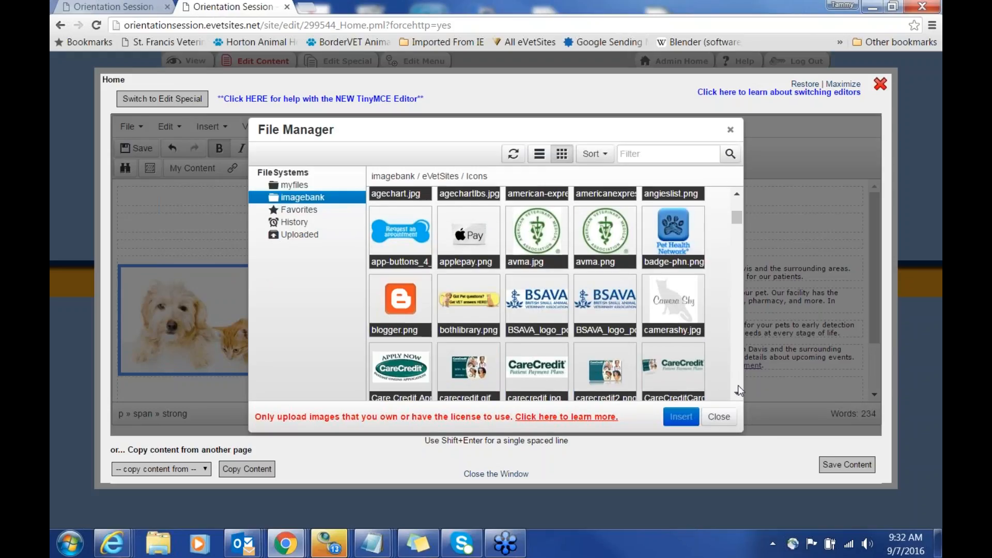
scroll(737, 385, "down", 3)
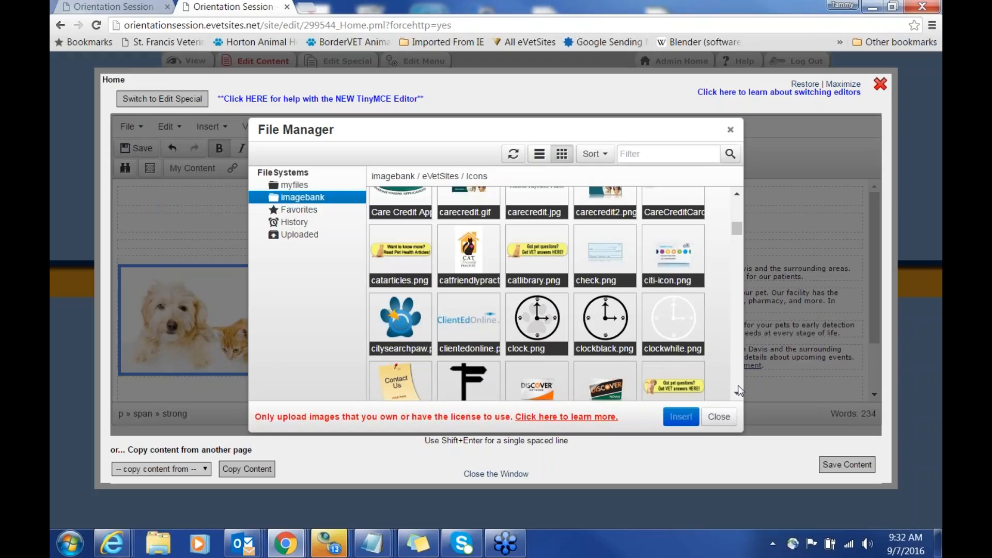
scroll(738, 385, "down", 3)
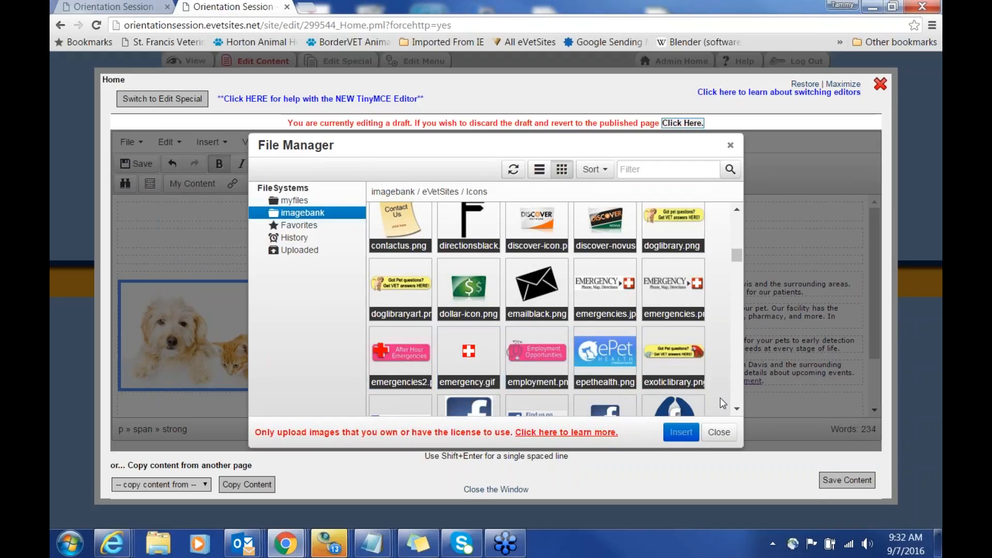
scroll(737, 404, "down", 6)
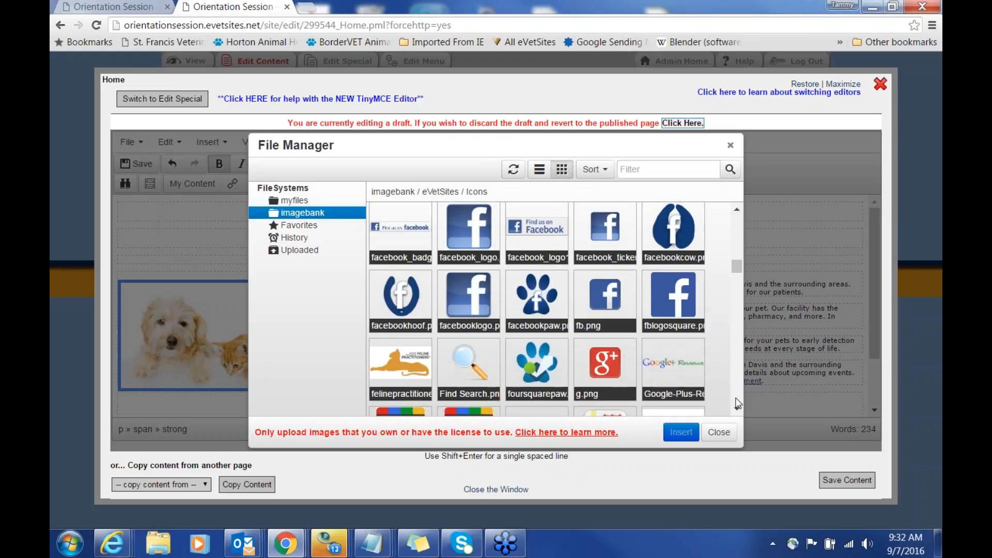
scroll(737, 403, "down", 3)
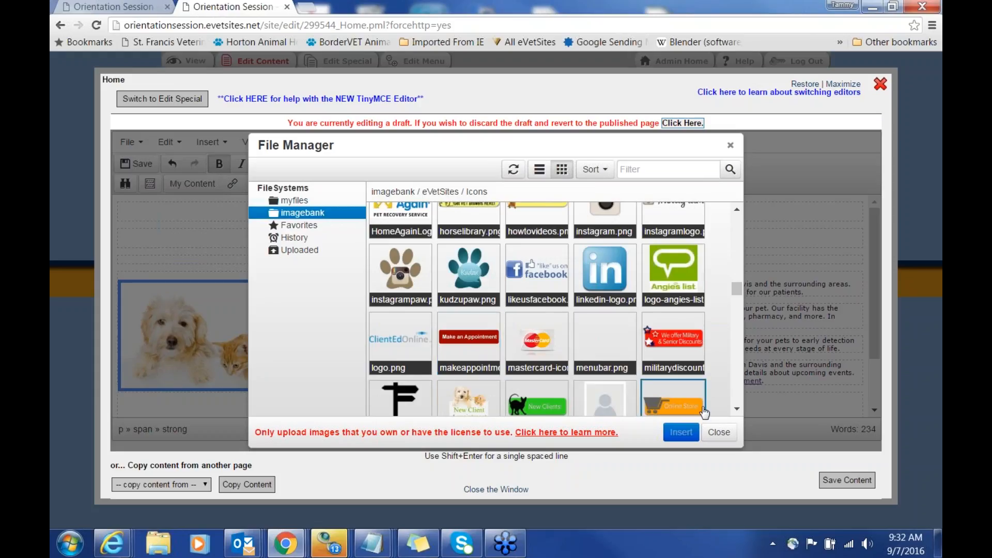
scroll(737, 413, "down", 2)
scroll(738, 413, "down", 3)
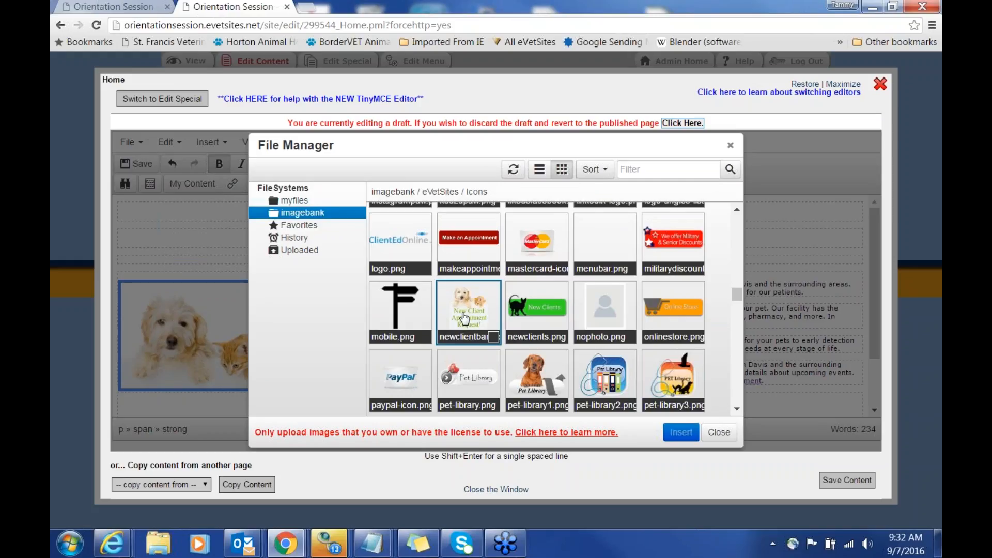
double_click(464, 317)
left_click(604, 383)
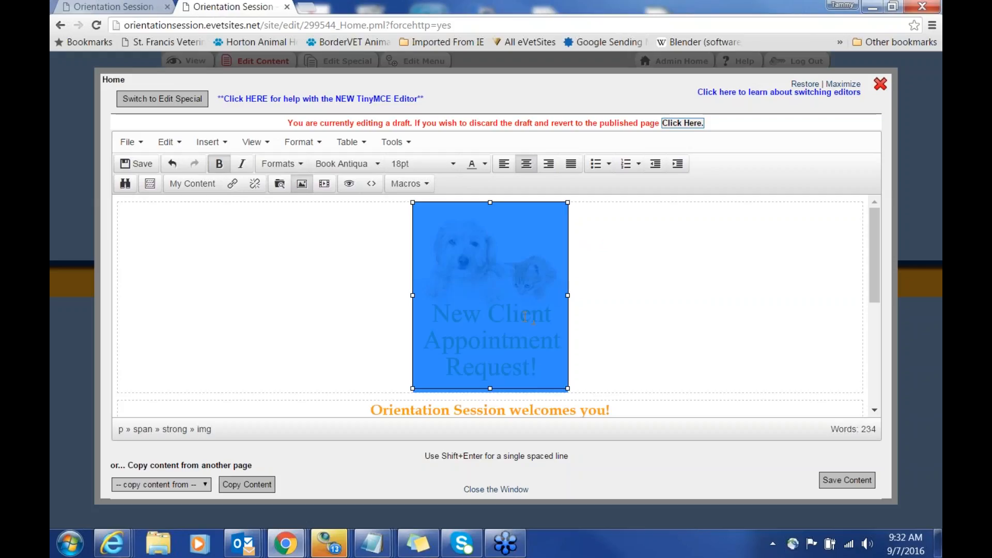
Step: Link the new client banner to the Forms / New Client page, then save the Home content and close the editor
left_click(234, 183)
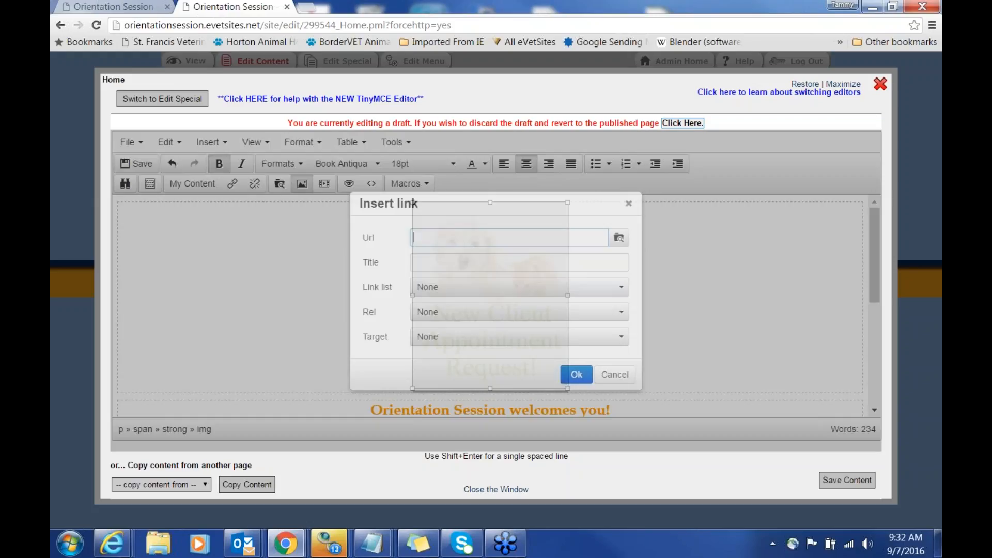
left_click(611, 298)
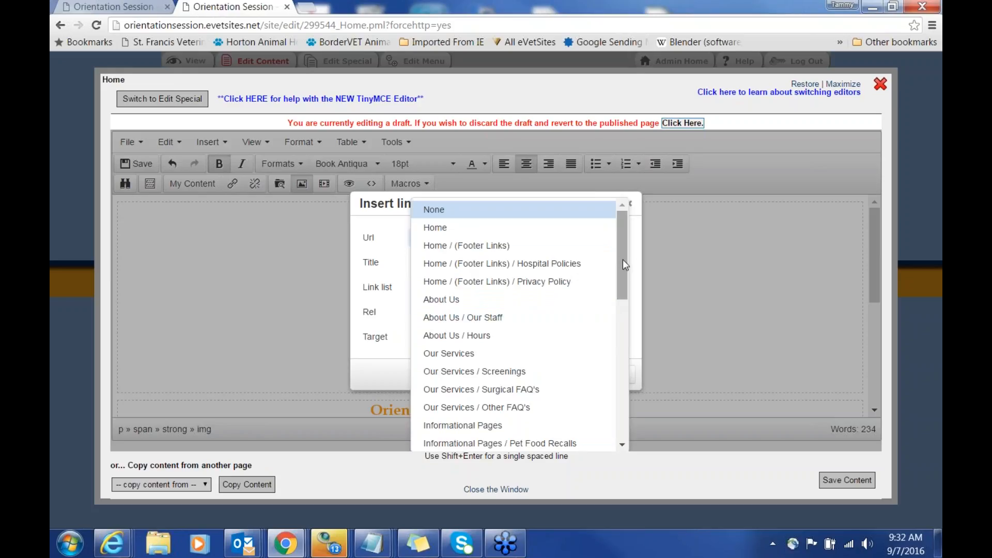
left_click_drag(622, 259, 625, 370)
left_click(547, 368)
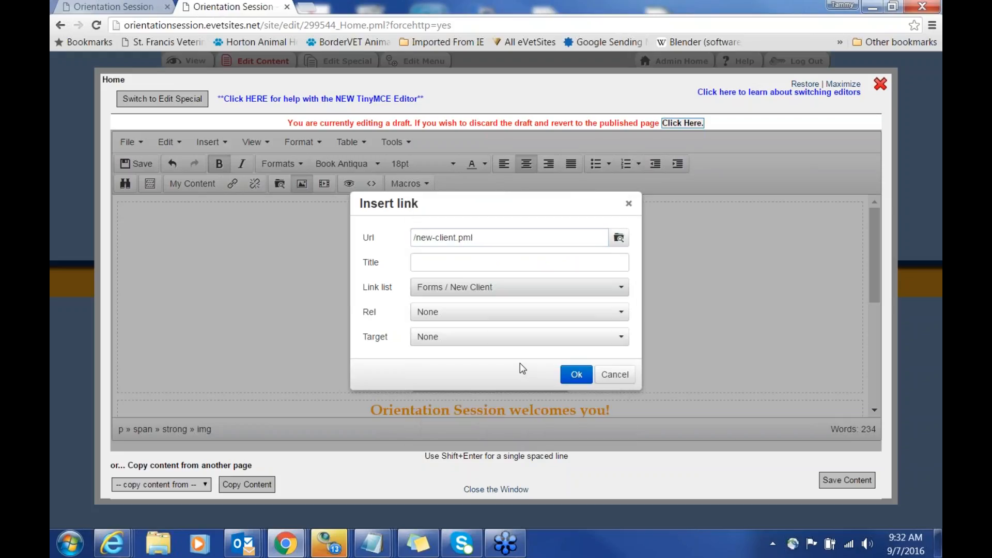
left_click(576, 374)
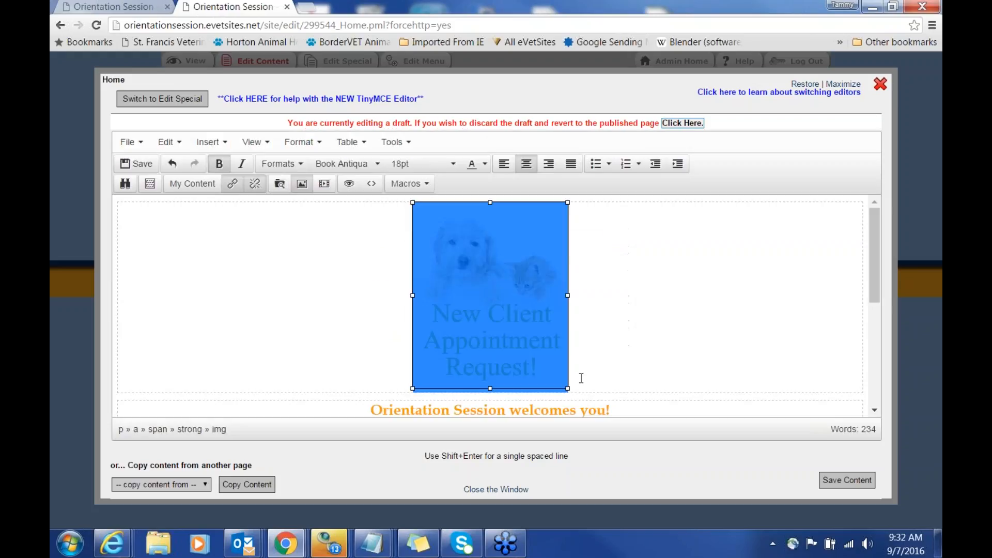
left_click(831, 481)
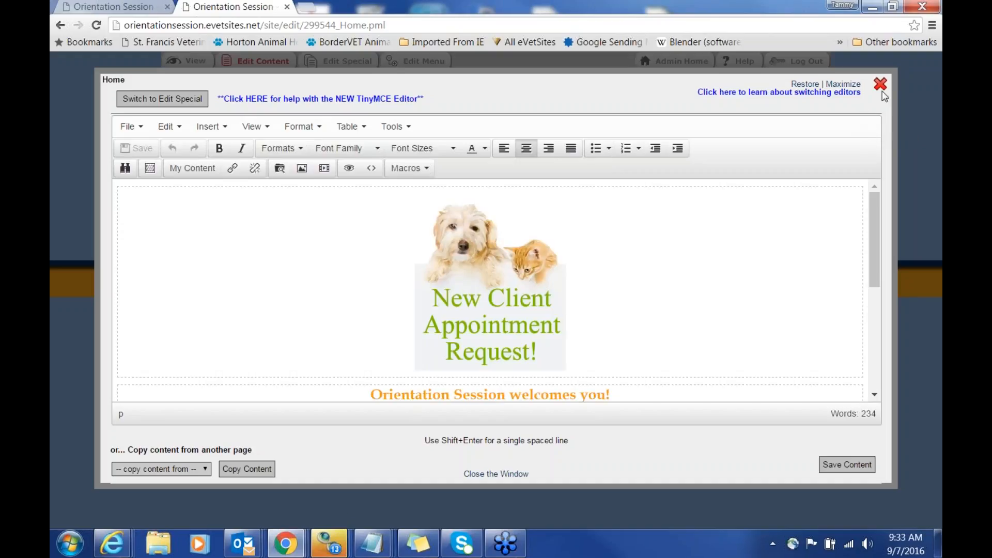
left_click(880, 85)
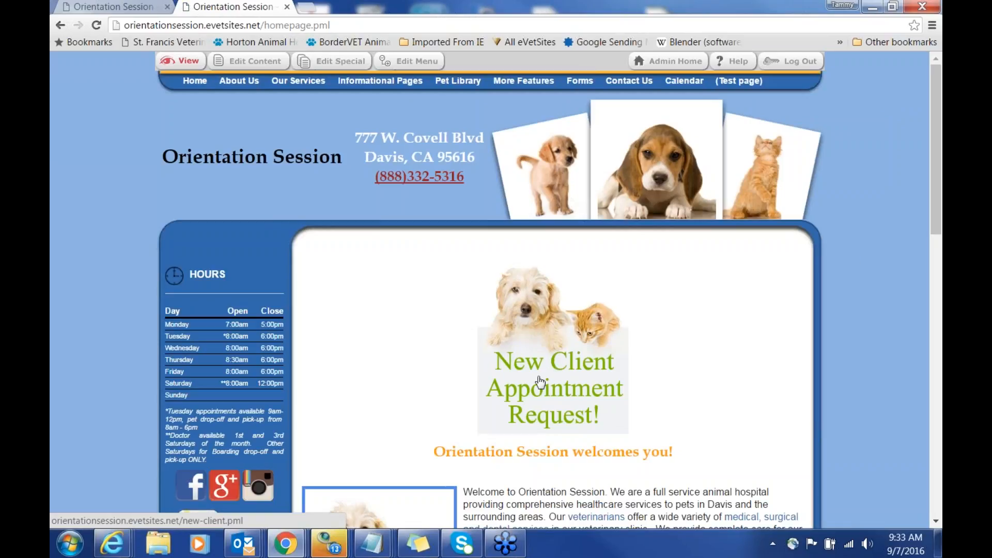
Step: Test the new client banner's link on the live page, look over the linked form and return to the Home page
left_click(540, 382)
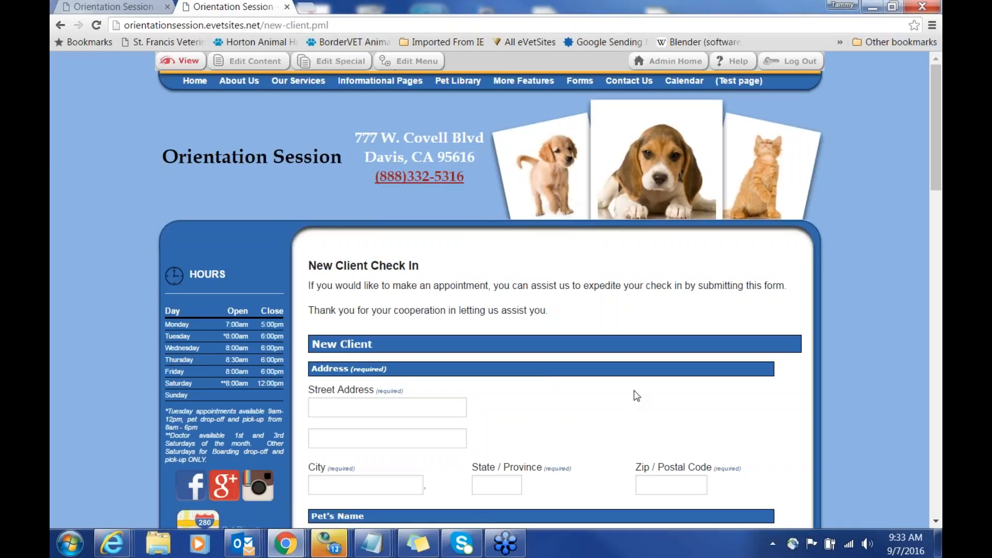
scroll(636, 395, "down", 10)
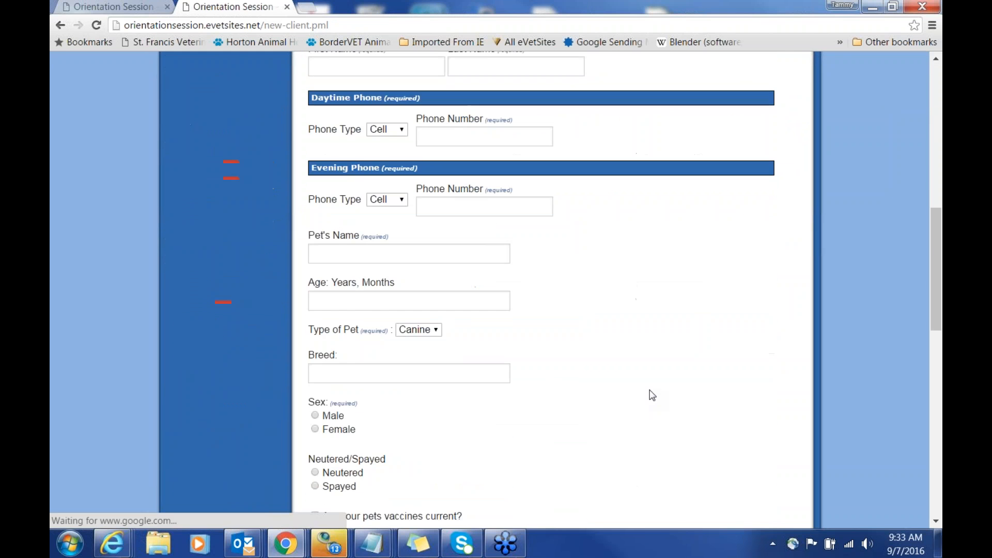
scroll(652, 395, "up", 10)
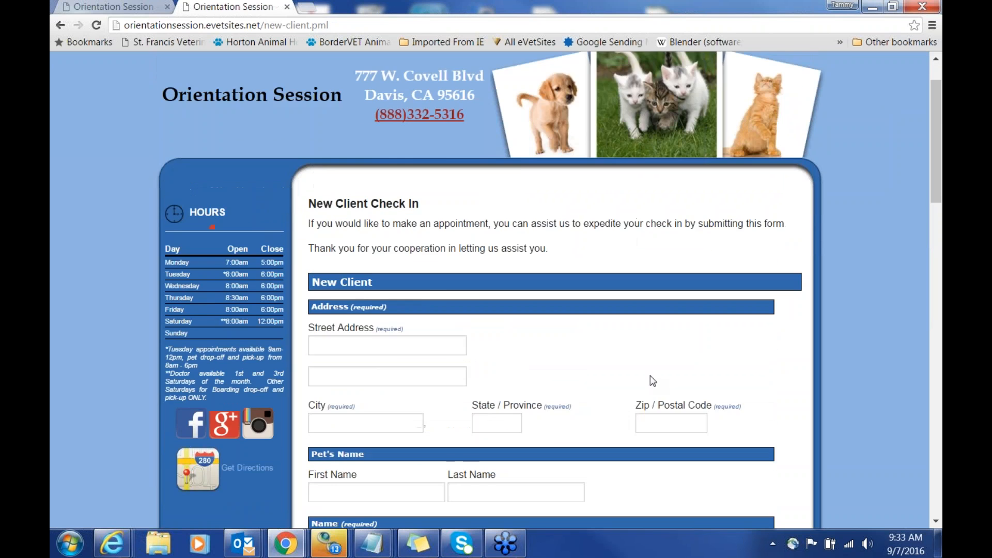
scroll(650, 377, "up", 1)
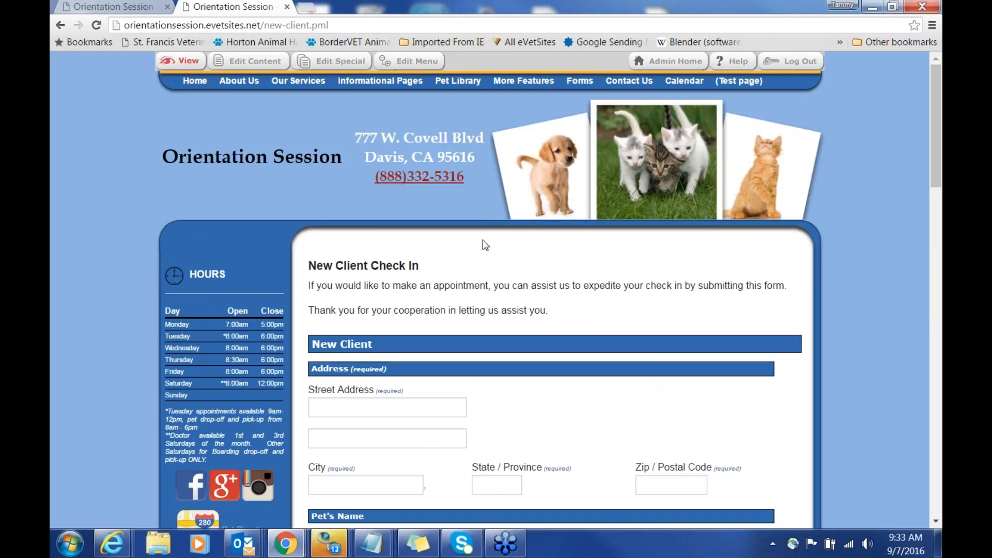
mouse_move(238, 81)
left_click(195, 81)
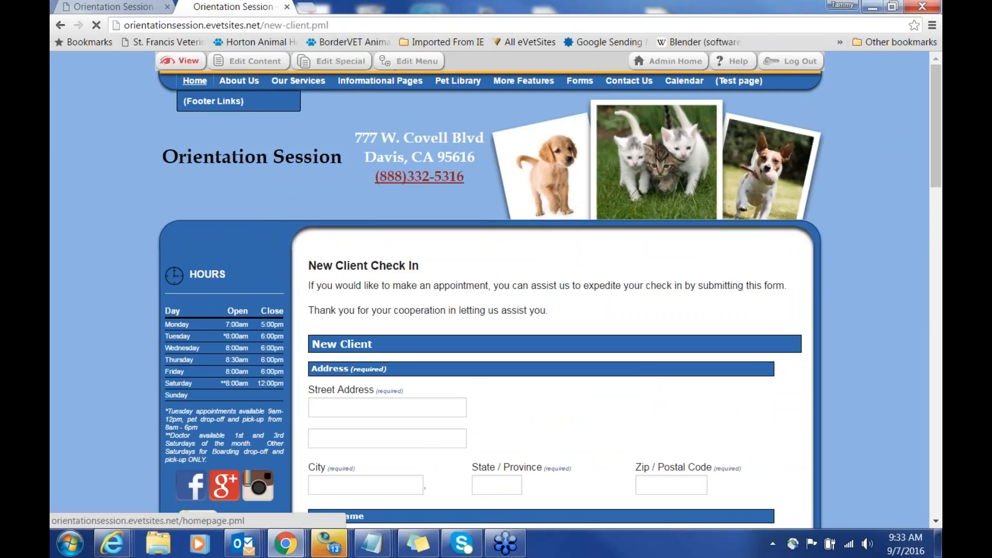
mouse_move(379, 81)
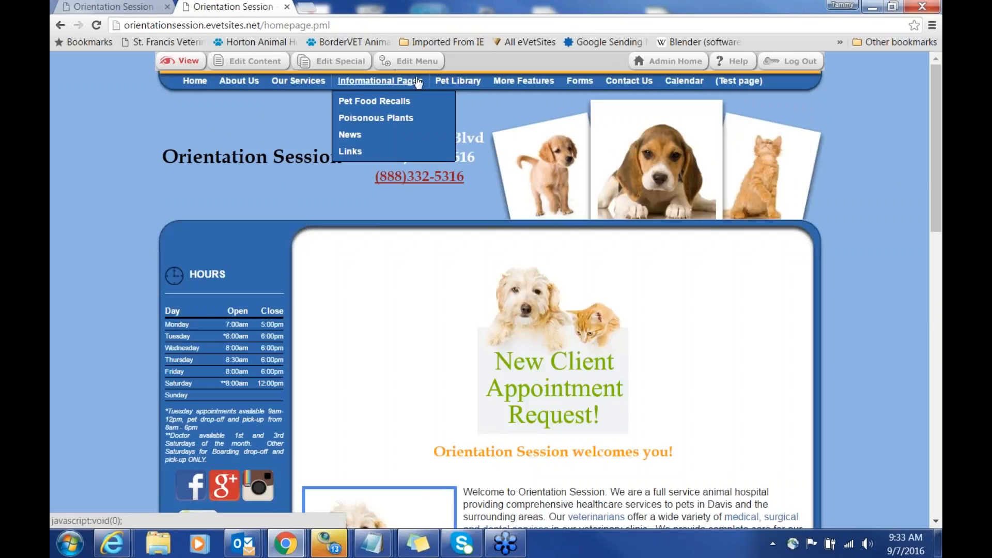
Step: Open the site header information in the administration area and add an empty line below "Orientation Session" in the header text
left_click(668, 63)
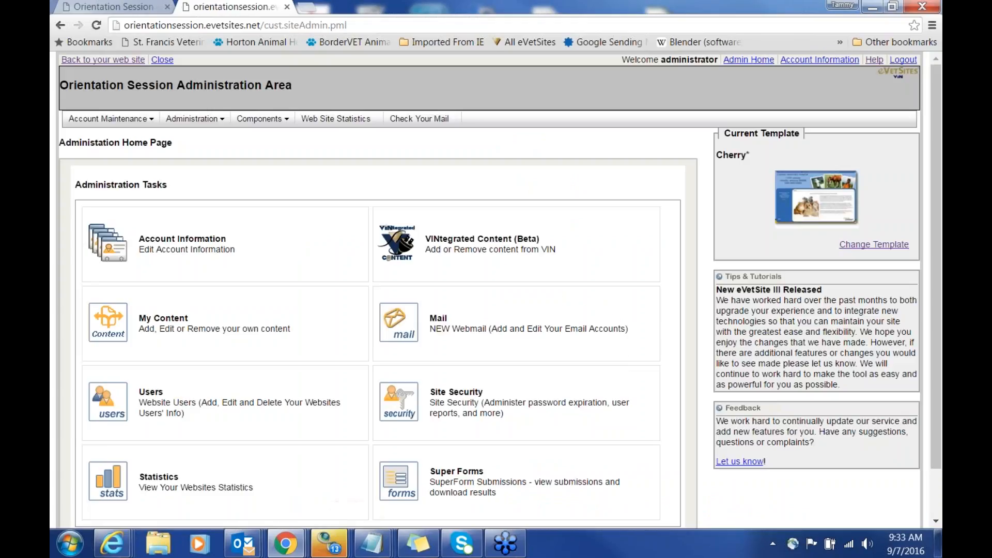
left_click(196, 119)
left_click(209, 158)
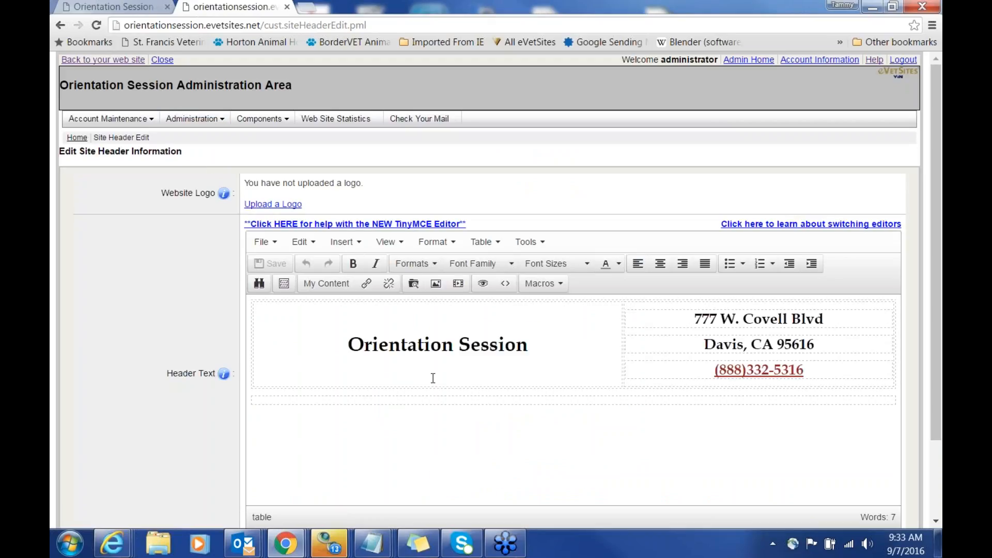
left_click(420, 370)
left_click(577, 353)
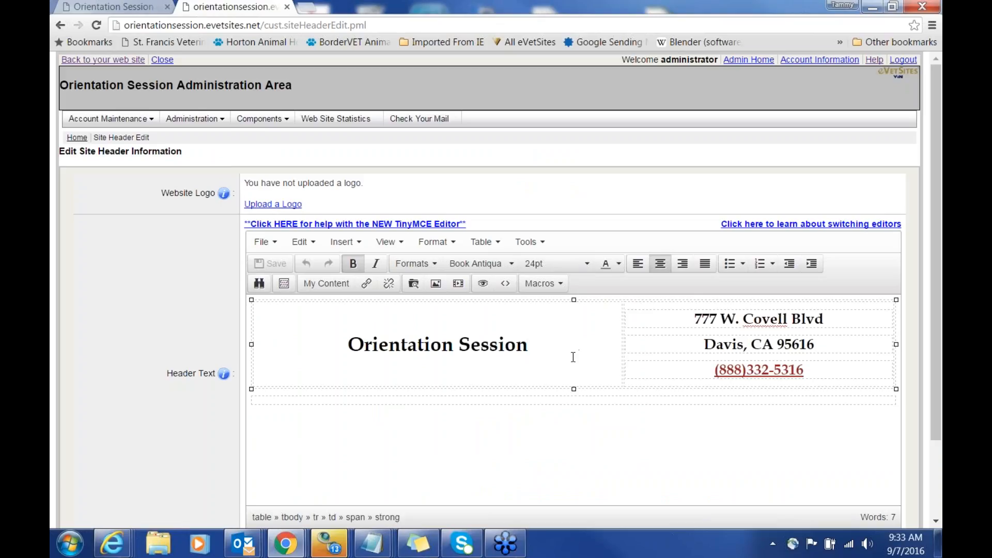
key("Return")
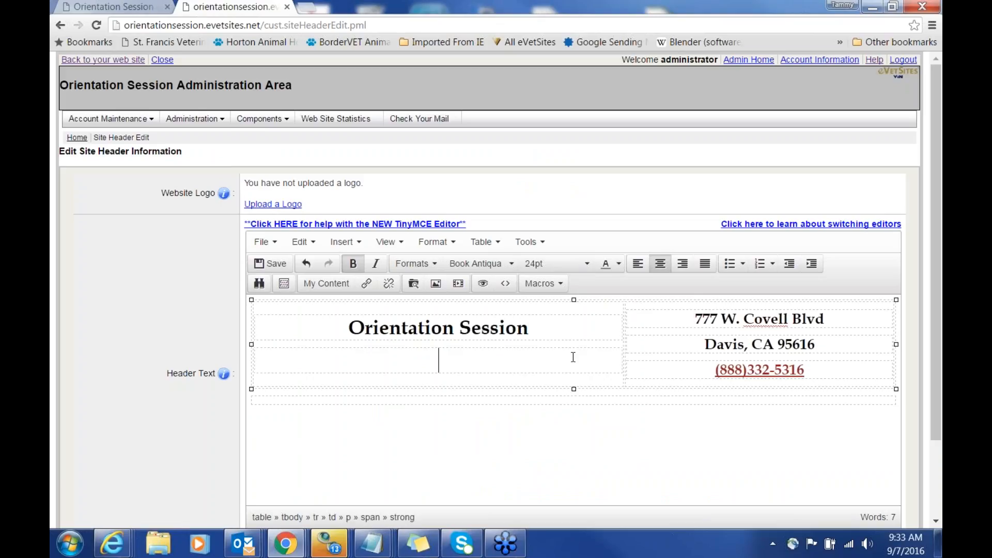
Step: Insert the "Make an Appointment" icon from the image bank's eVetSites Icons folder on the empty line below "Orientation Session"
left_click(435, 283)
left_click(729, 343)
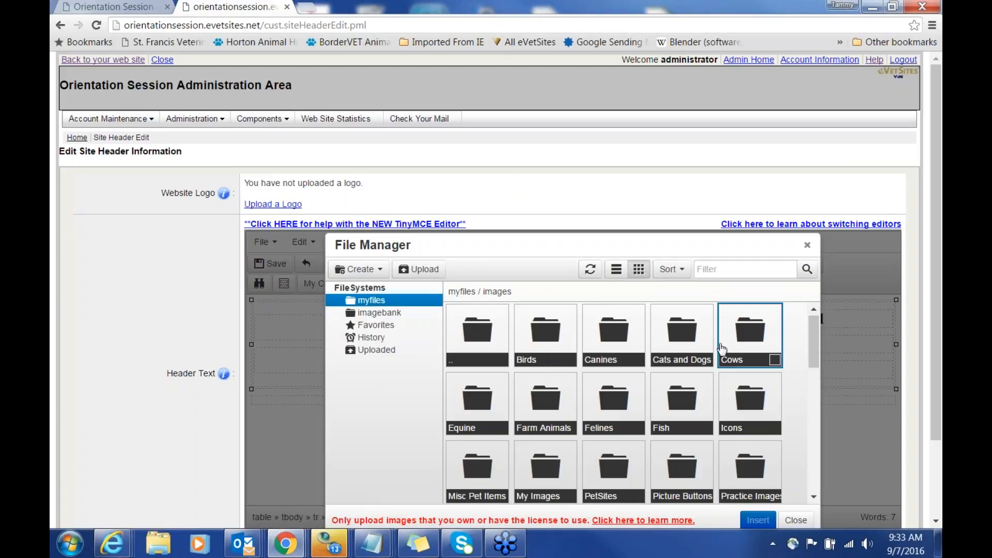
left_click(381, 313)
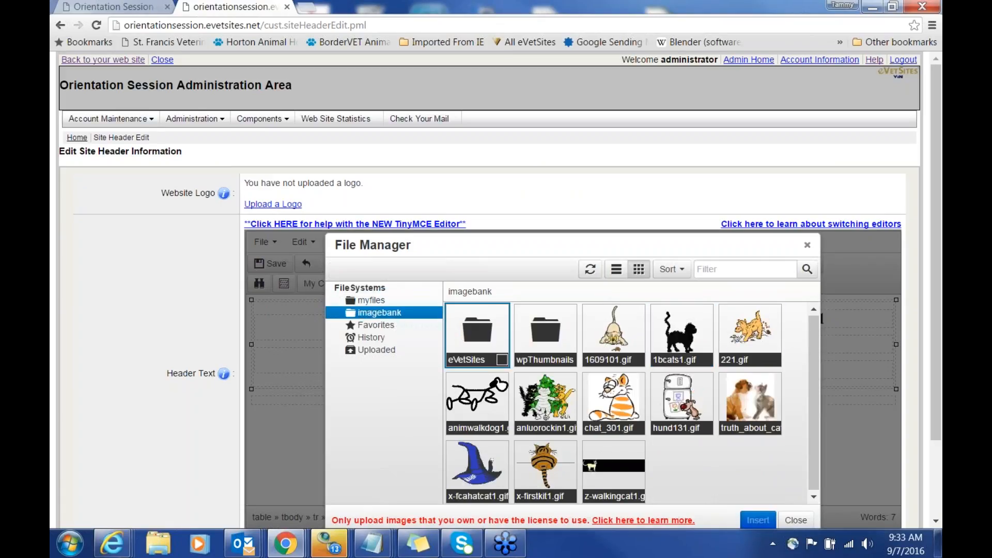
double_click(477, 335)
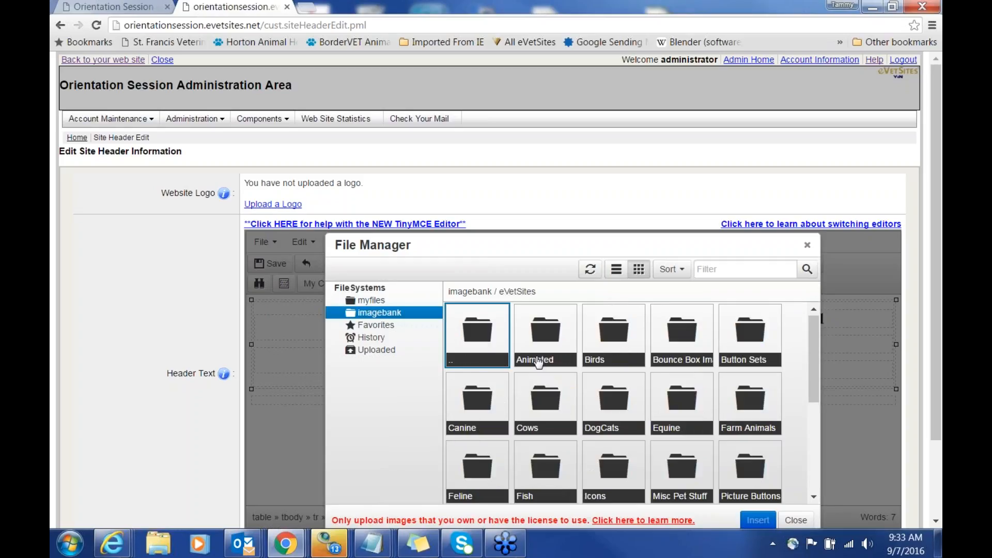
double_click(602, 471)
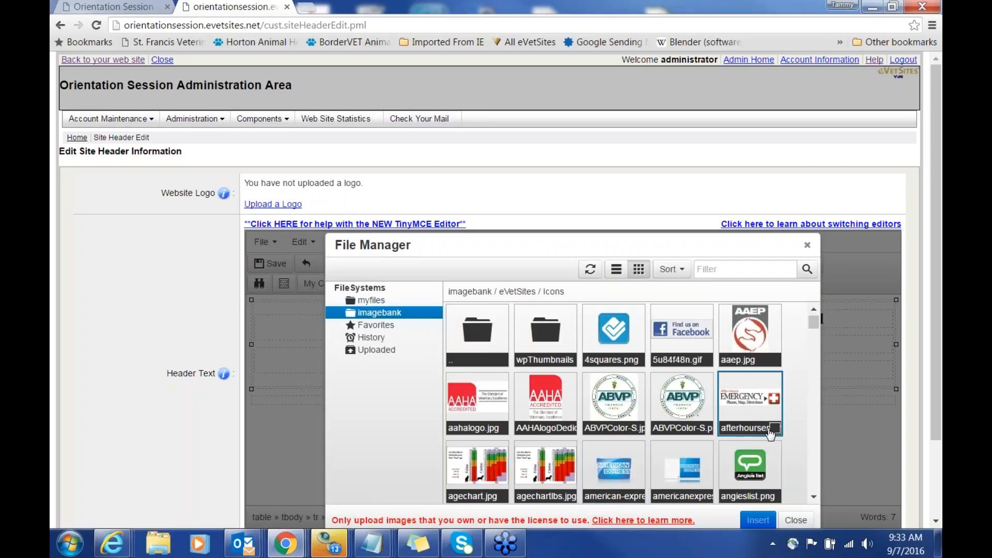
scroll(810, 464, "down", 3)
scroll(809, 464, "down", 10)
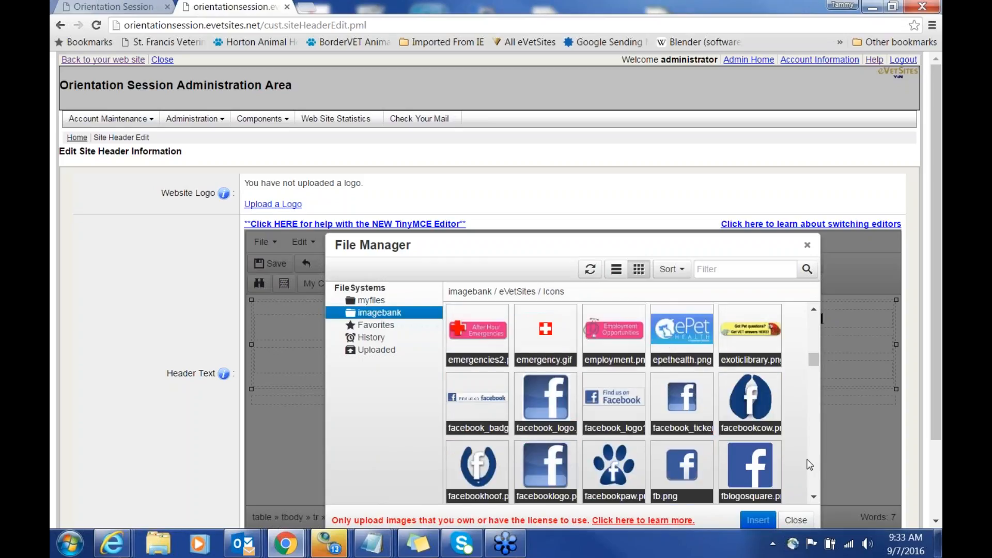
scroll(809, 464, "down", 5)
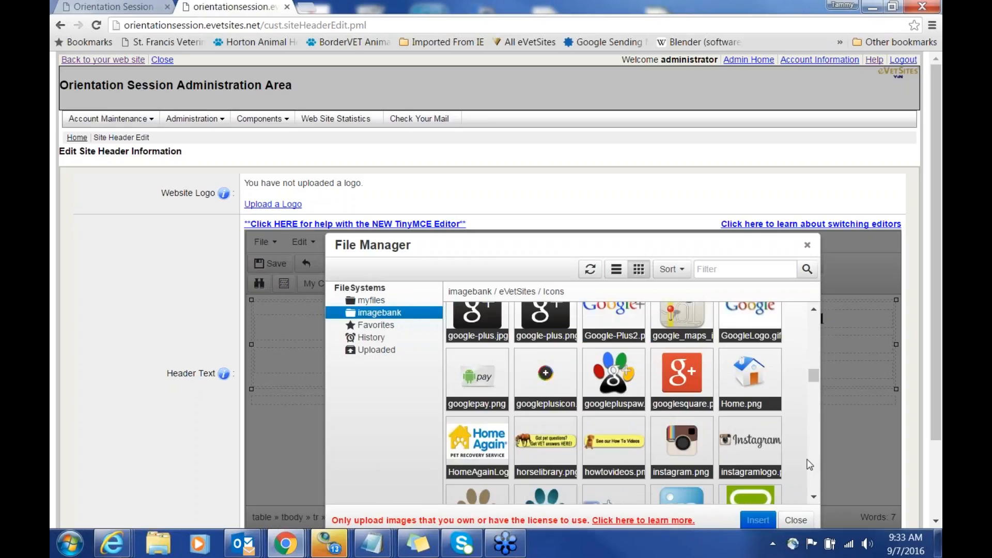
scroll(810, 464, "down", 3)
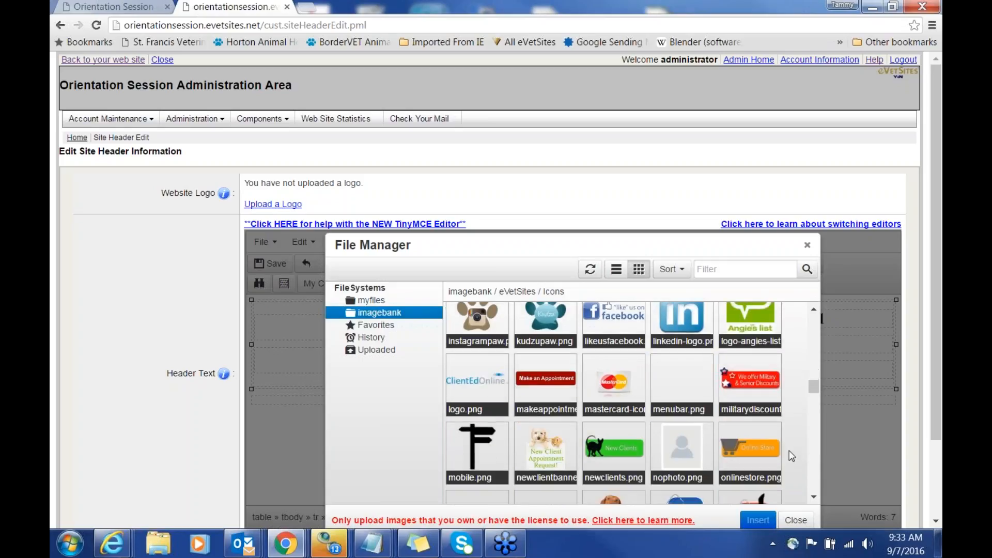
double_click(555, 389)
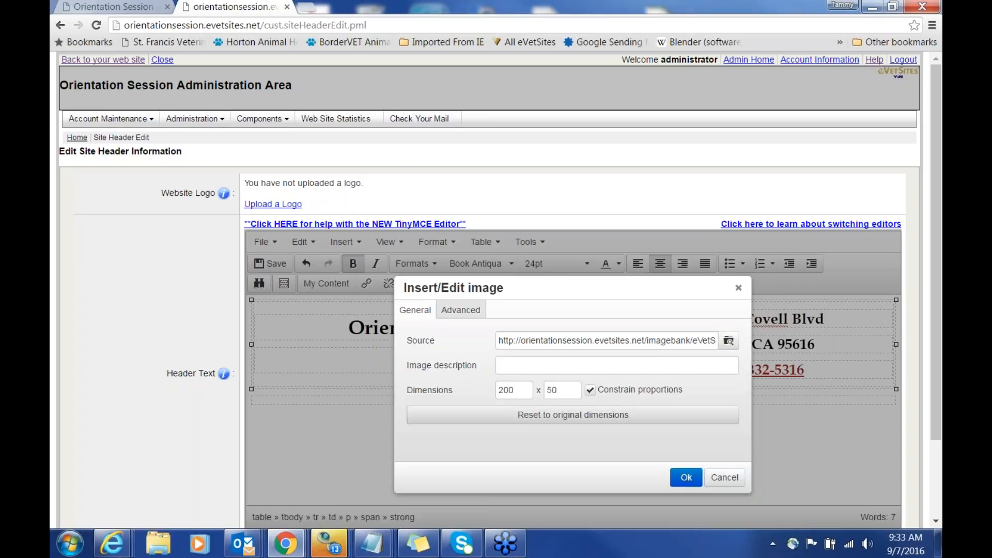
left_click(686, 477)
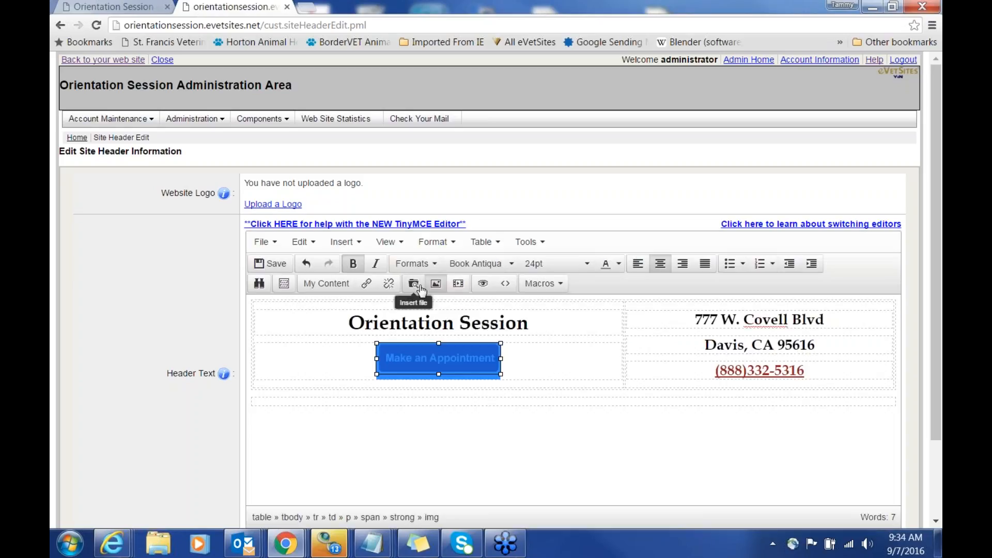
Step: Link the "Make an Appointment" image to the Forms / Request Appointment page and save the site header
left_click(367, 284)
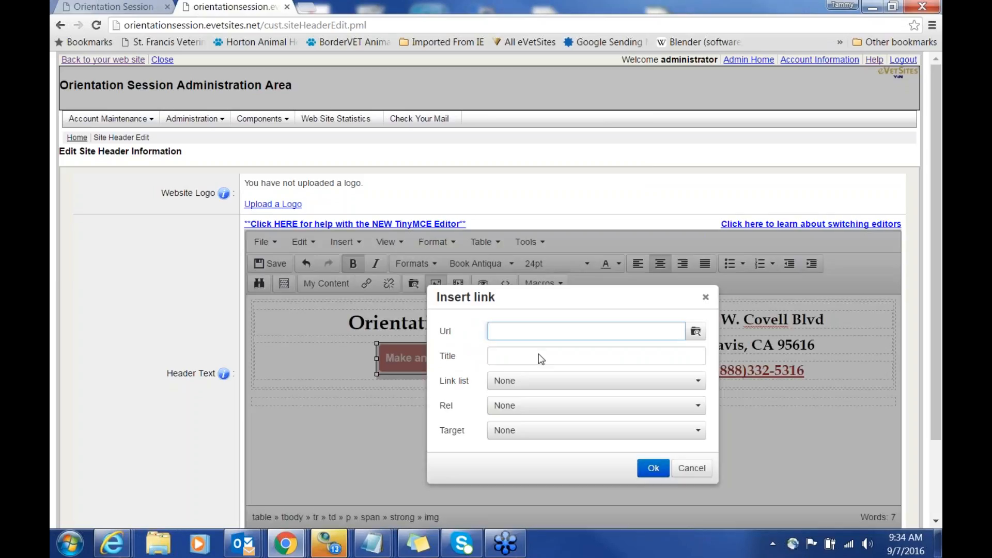
left_click(671, 385)
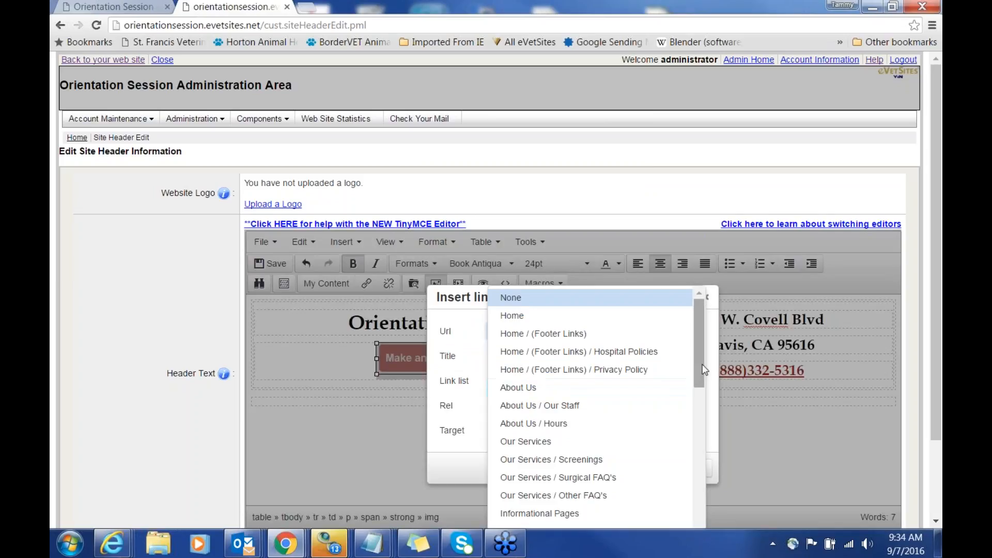
left_click_drag(699, 380, 701, 500)
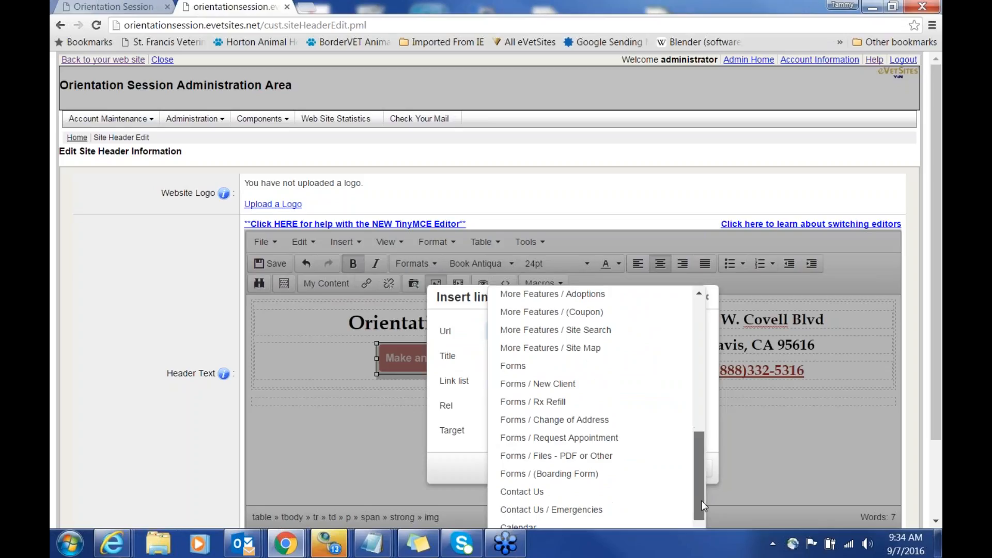
left_click(630, 437)
left_click(652, 468)
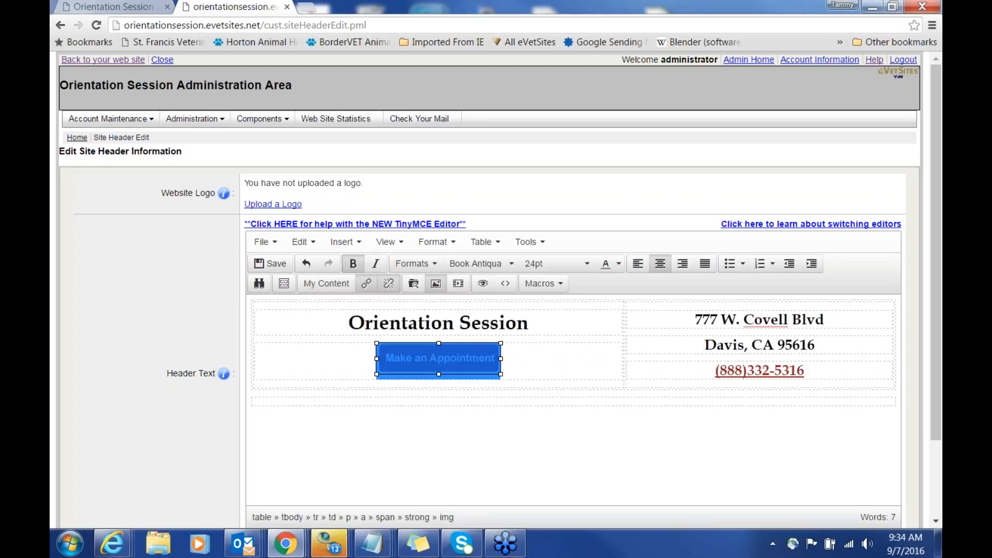
scroll(799, 465, "down", 2)
left_click(861, 479)
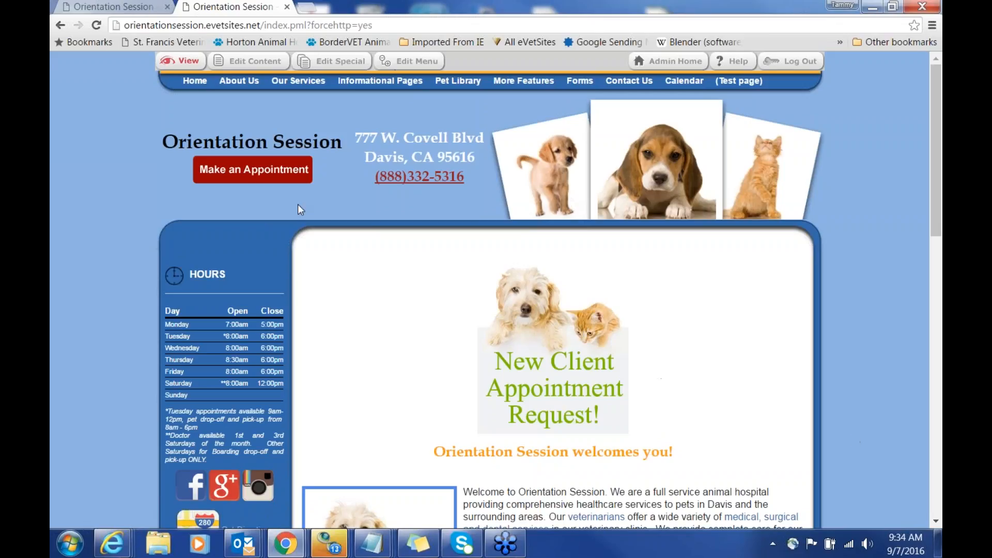
Step: Test the header's "Make an Appointment" link on the live site and return to the Home page
left_click(278, 180)
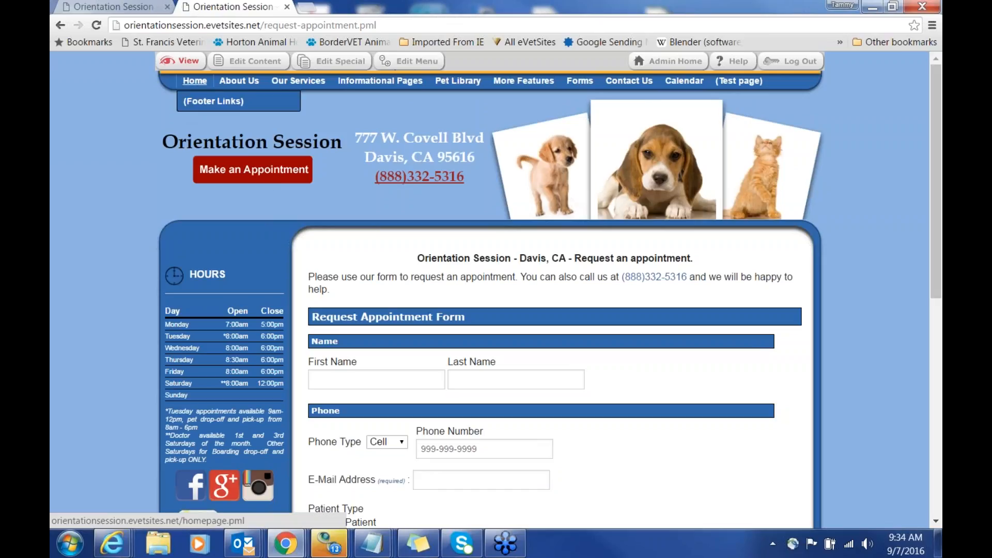
left_click(194, 83)
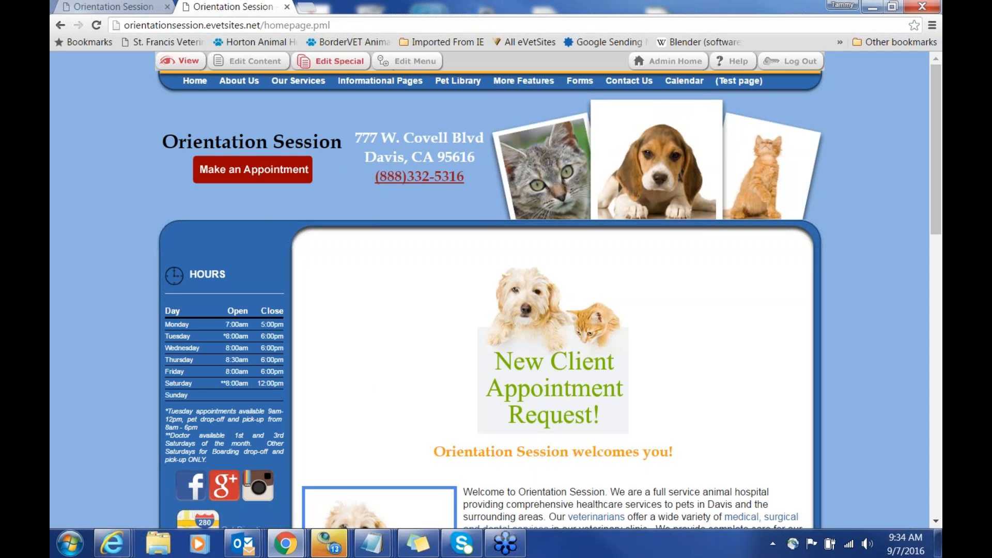
Step: Open facebook.com in a new browser tab
left_click(305, 9)
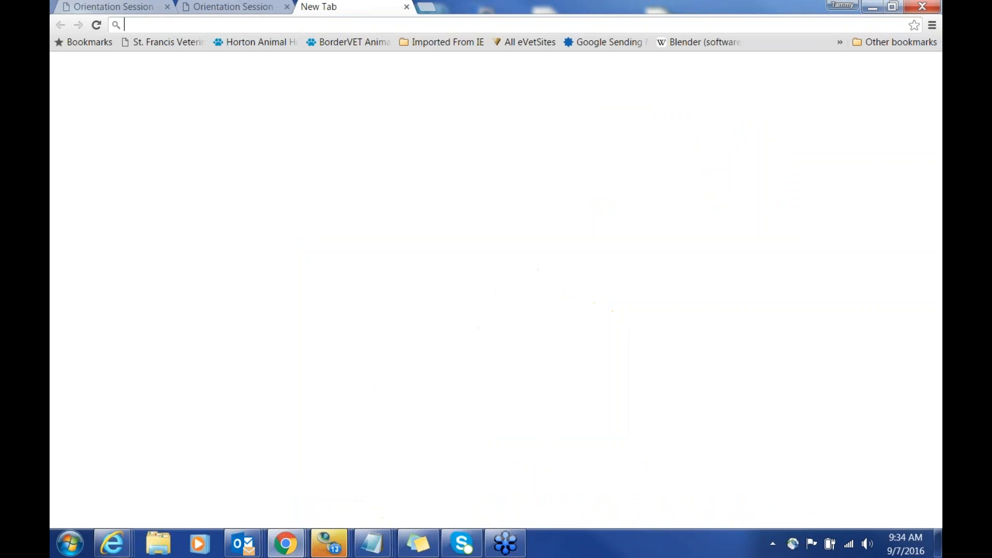
type("facebook.com")
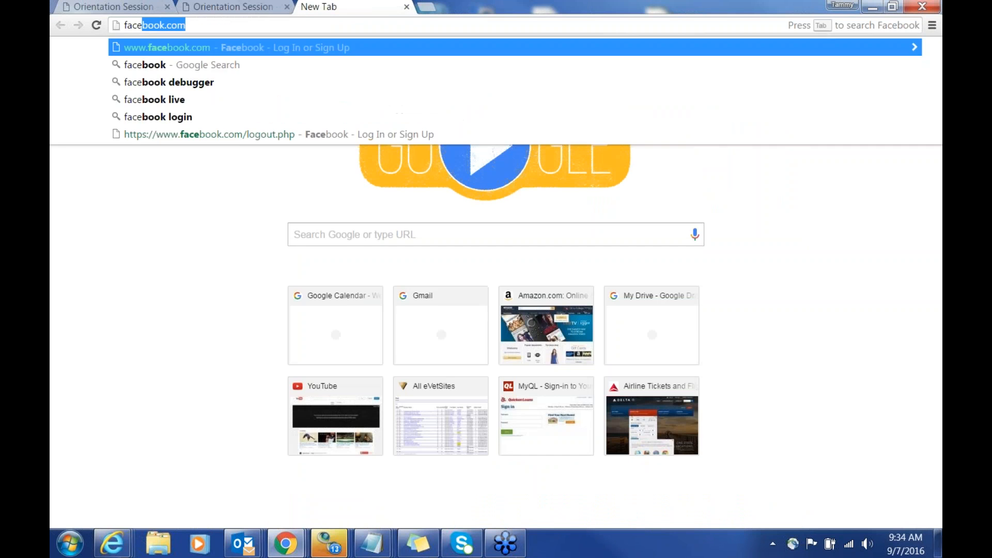
key("Return")
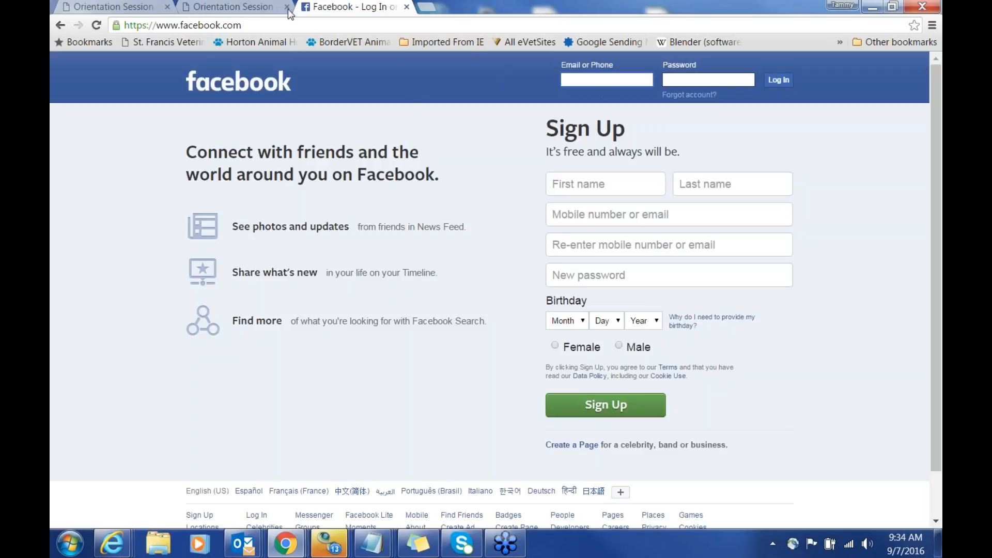
Step: Go to Google in the same tab and search for "evetsites facebook"
left_click(269, 24)
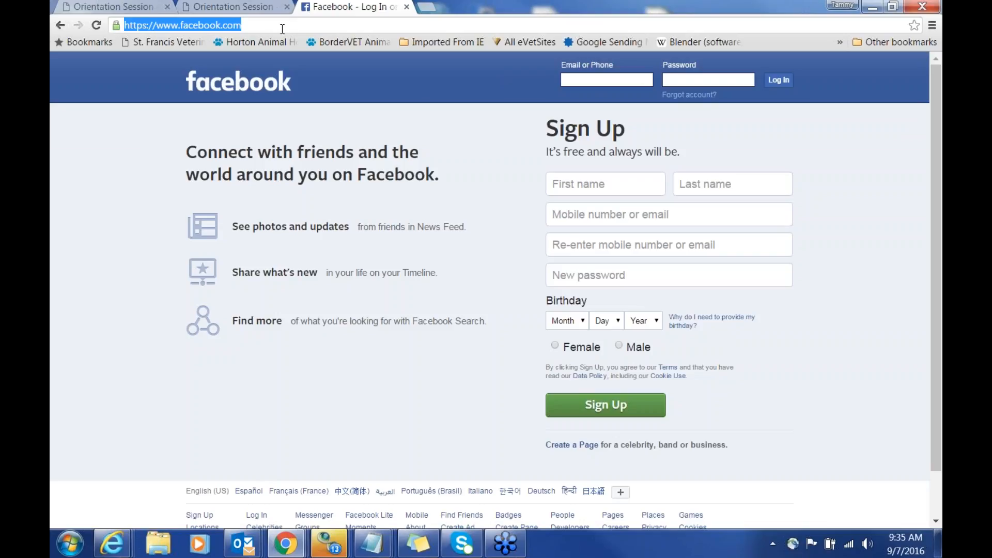
type("google")
key("Return")
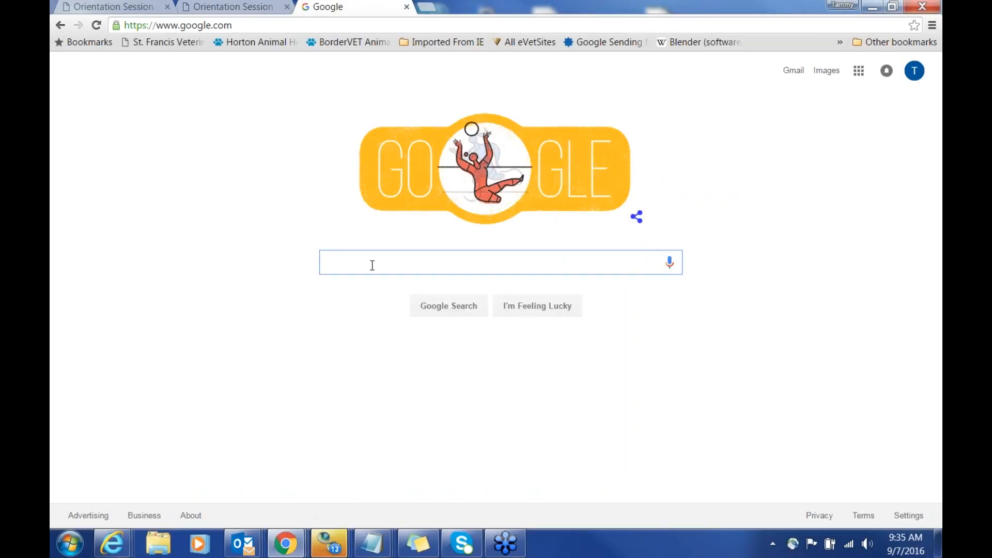
type("ev")
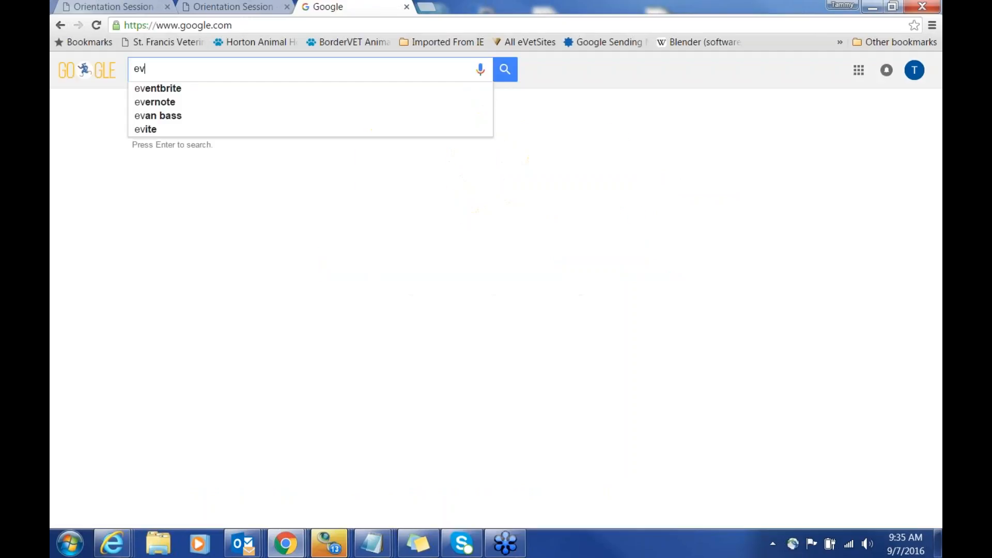
type("et")
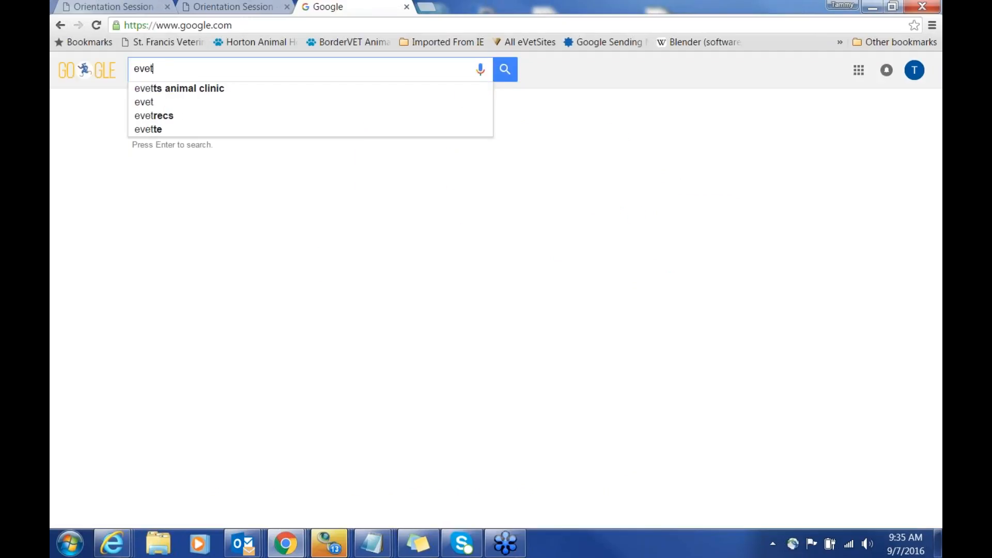
type("sites facebook")
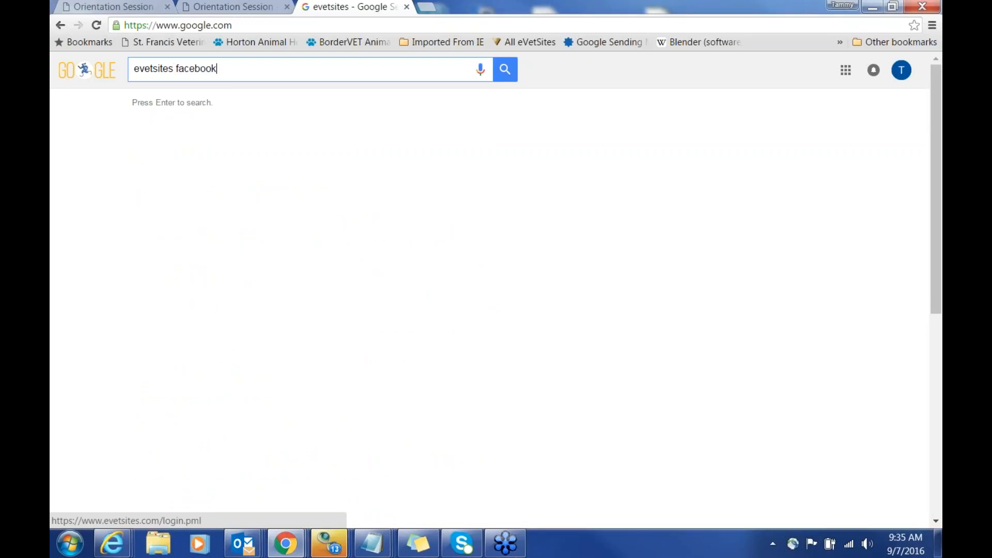
key("Return")
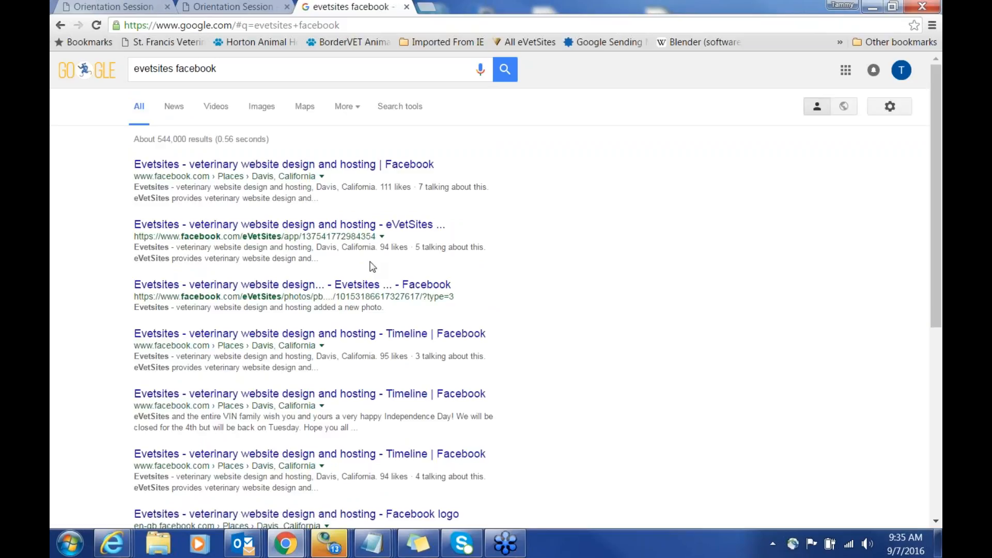
Step: Open the Evetsites Facebook page from the search results and copy its web address
left_click(360, 167)
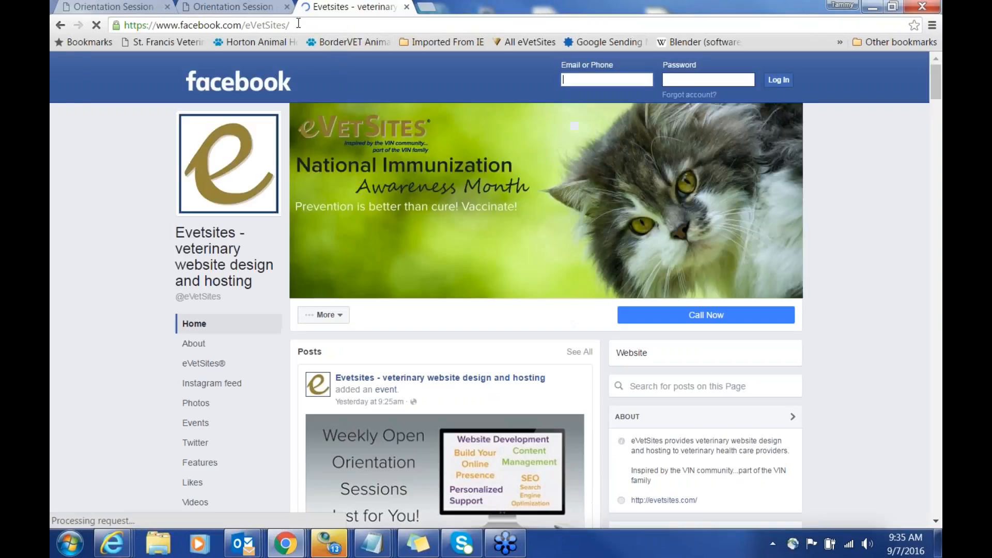
left_click(298, 23)
key("ctrl+c")
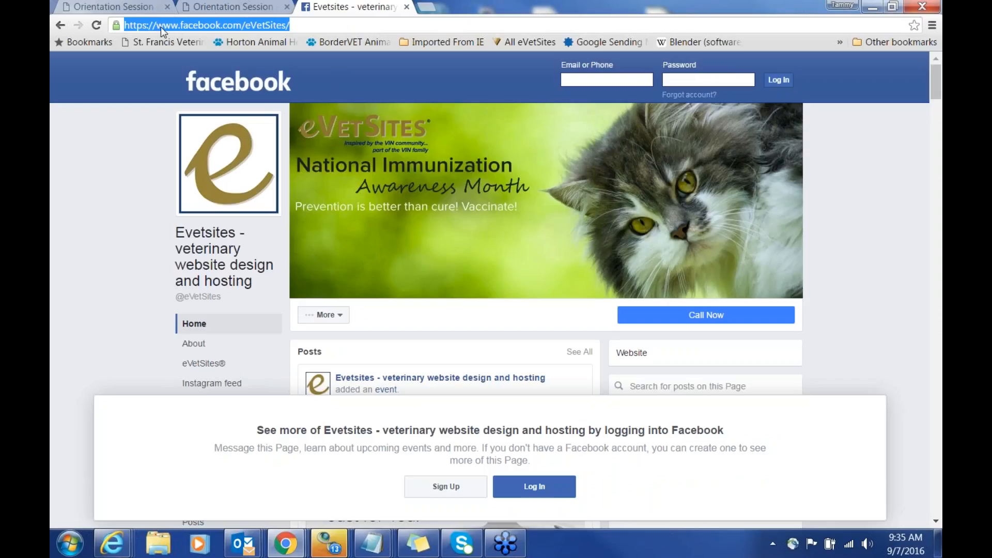
Step: Return to the Orientation Session site and open the site common content for editing in the administration area
left_click(234, 8)
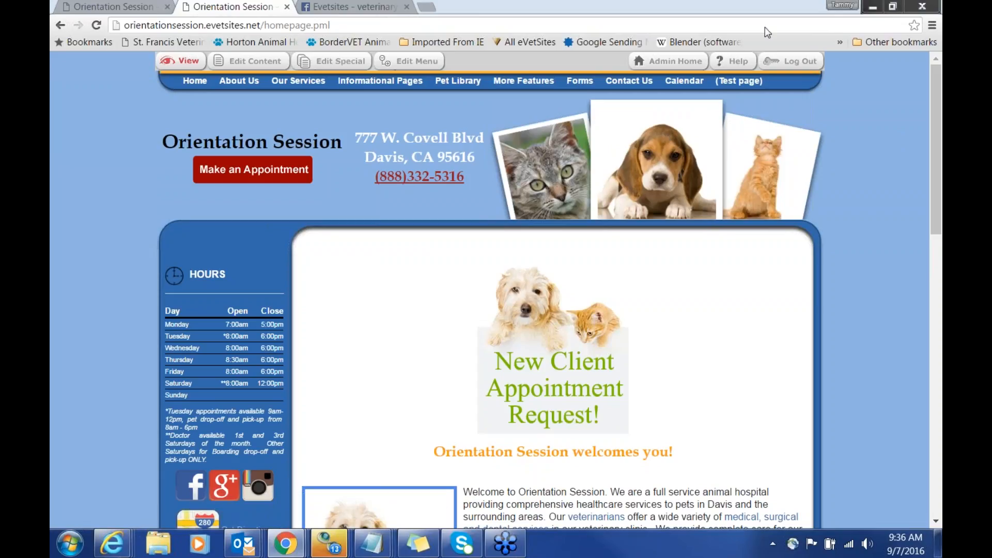
left_click(674, 64)
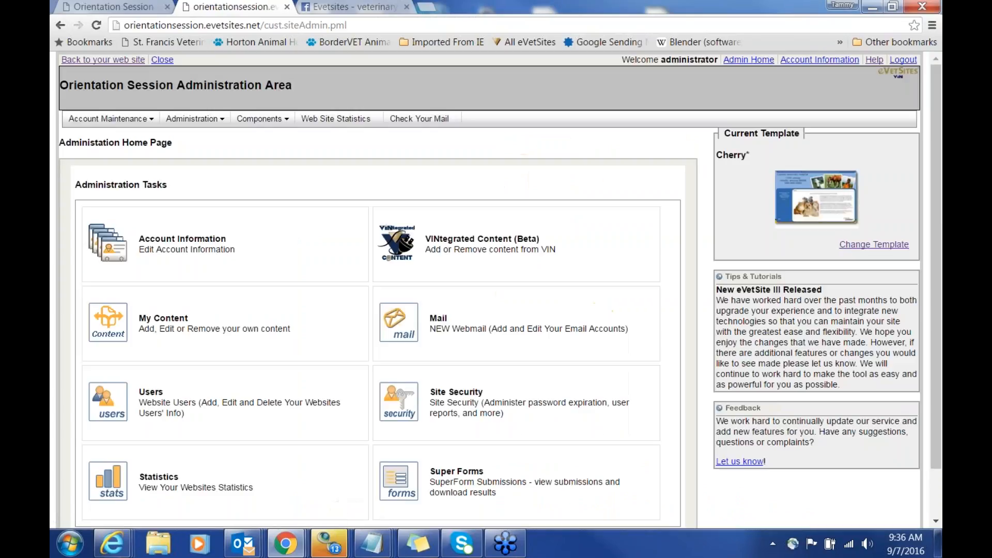
left_click(192, 118)
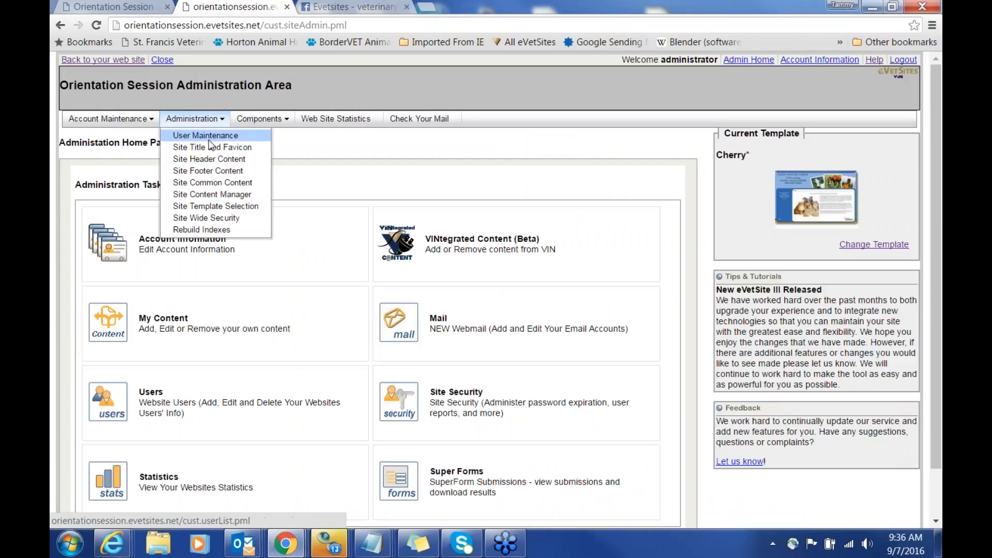
left_click(210, 184)
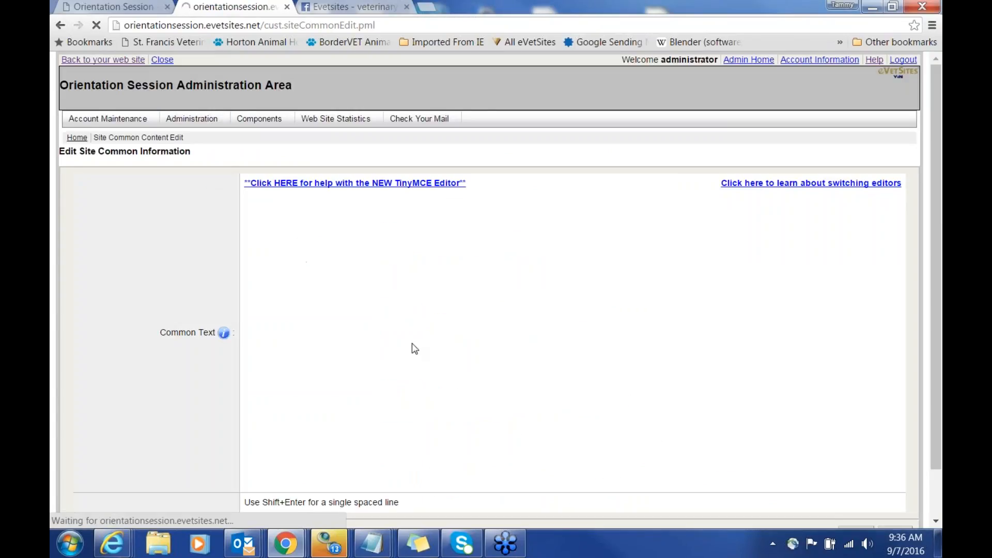
scroll(524, 408, "down", 2)
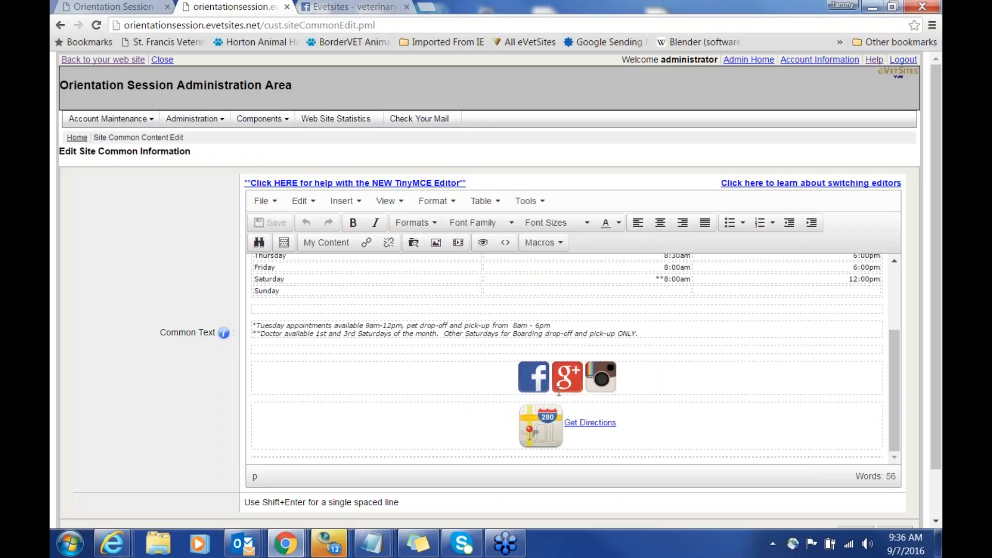
left_click(532, 373)
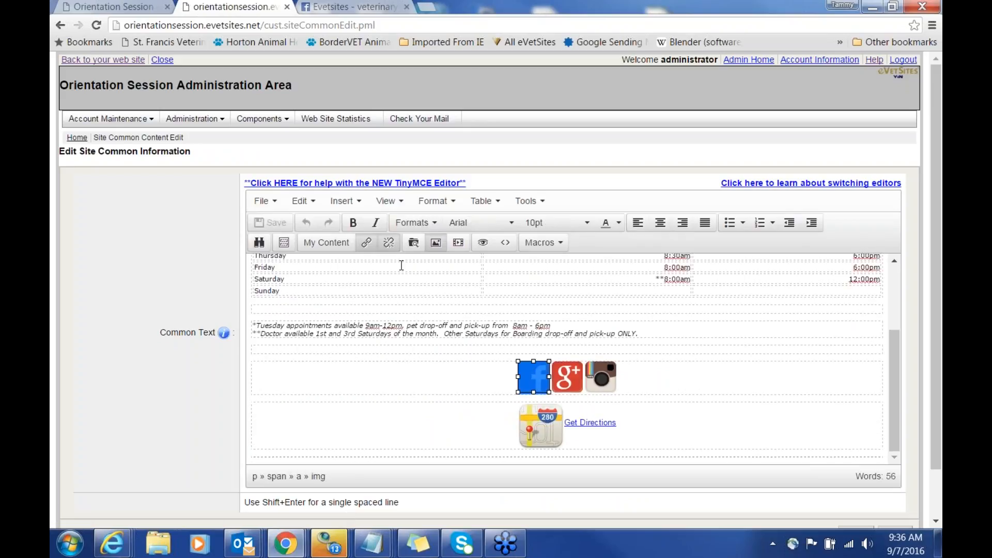
left_click(368, 245)
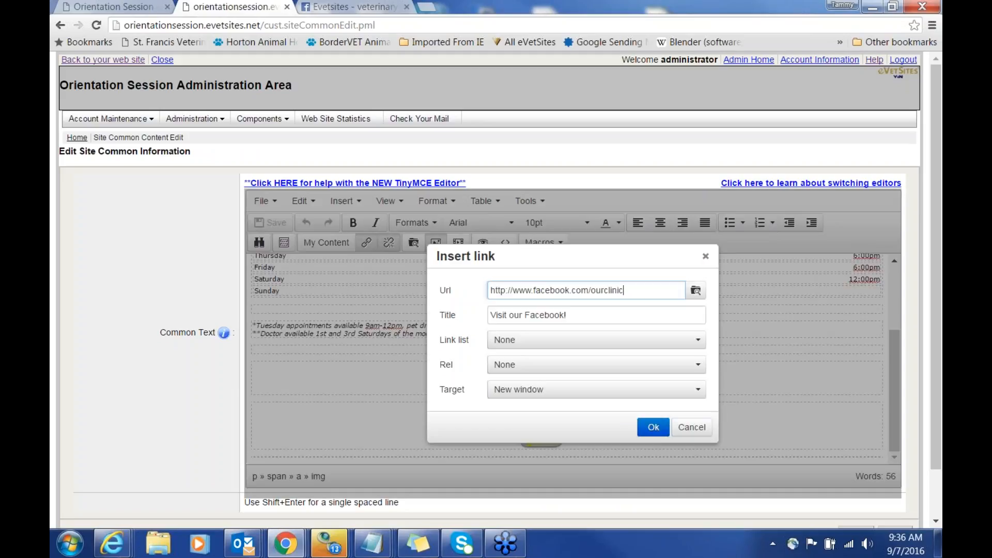
left_click_drag(641, 292, 447, 287)
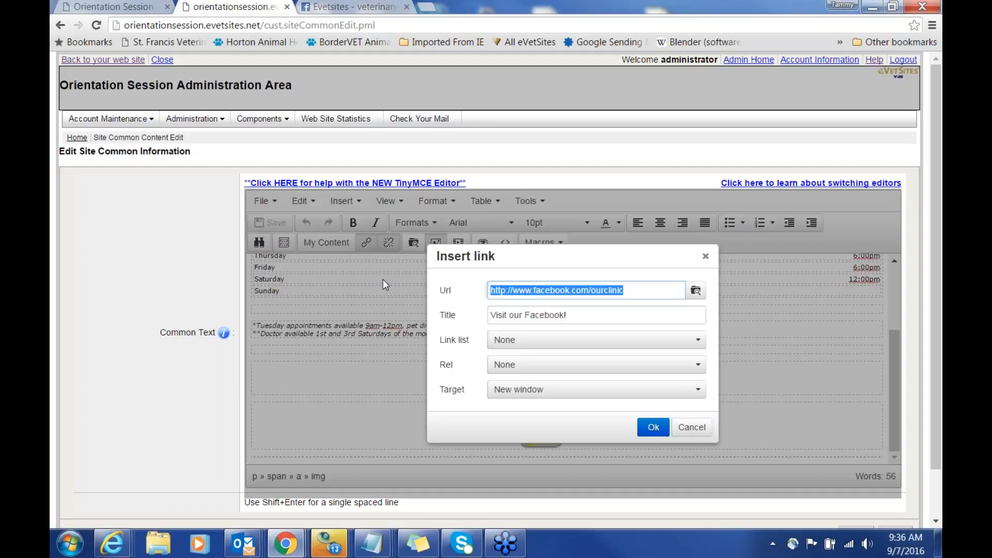
key("ctrl+v")
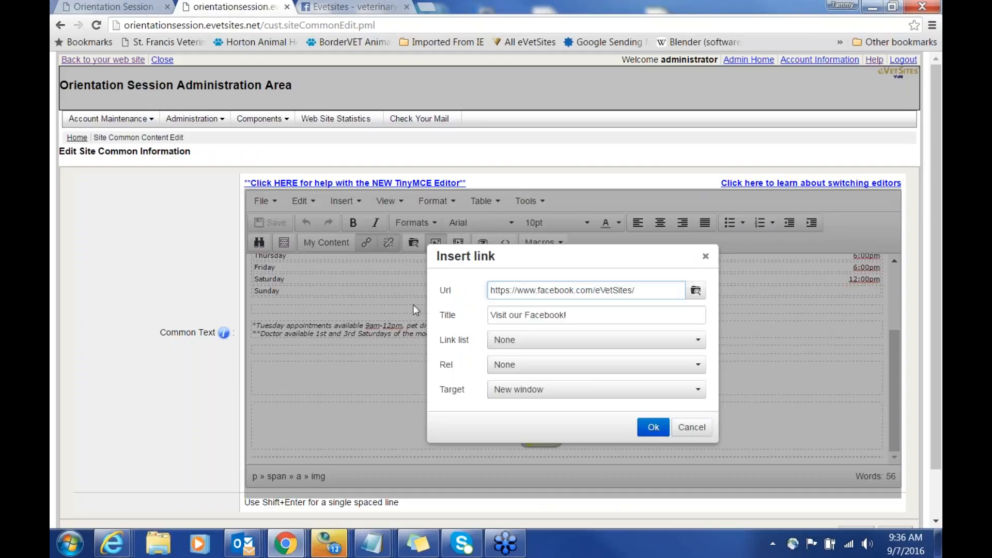
left_click(532, 391)
left_click(544, 432)
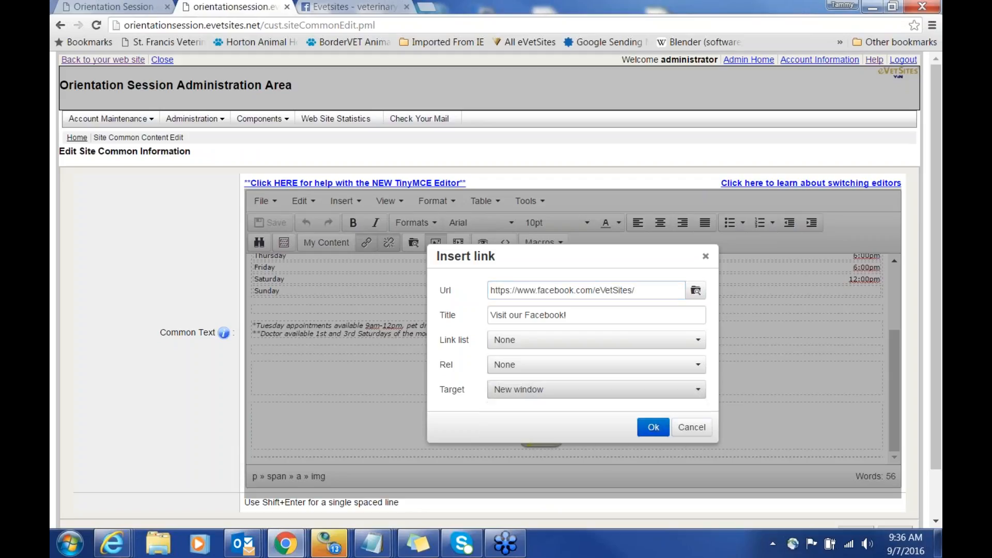
left_click(652, 427)
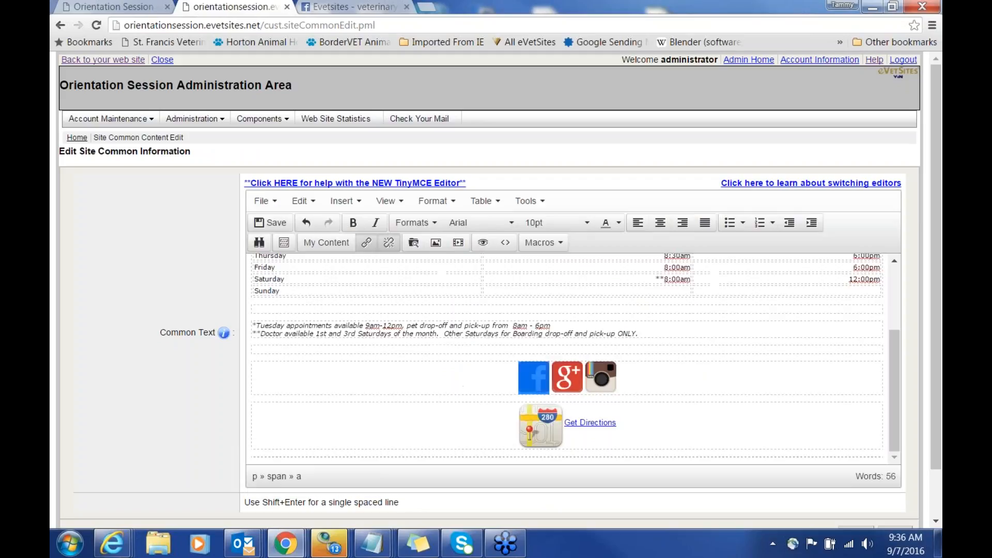
scroll(842, 449, "down", 1)
left_click(855, 479)
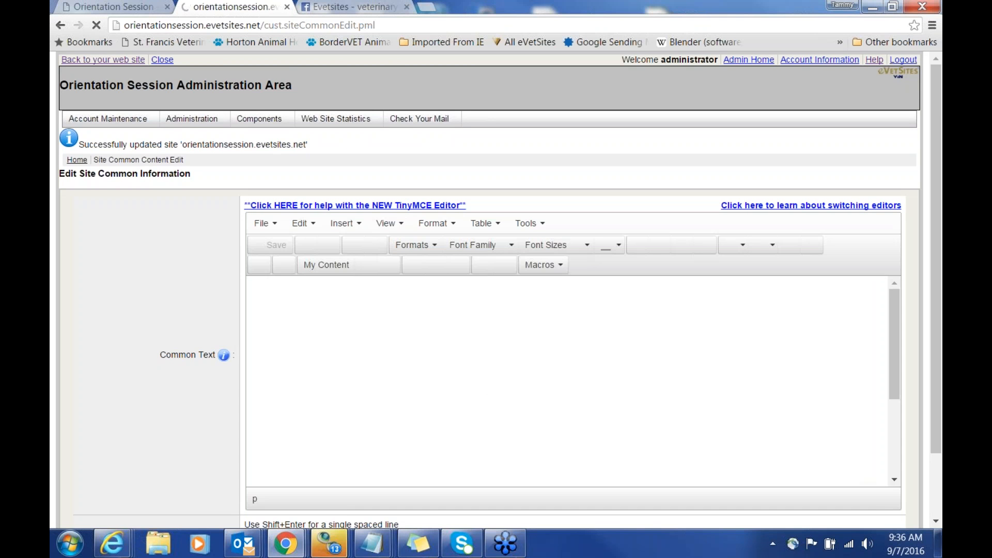
Step: Go back to the public website and test the Facebook icon's link in the sidebar below the hours
left_click(103, 60)
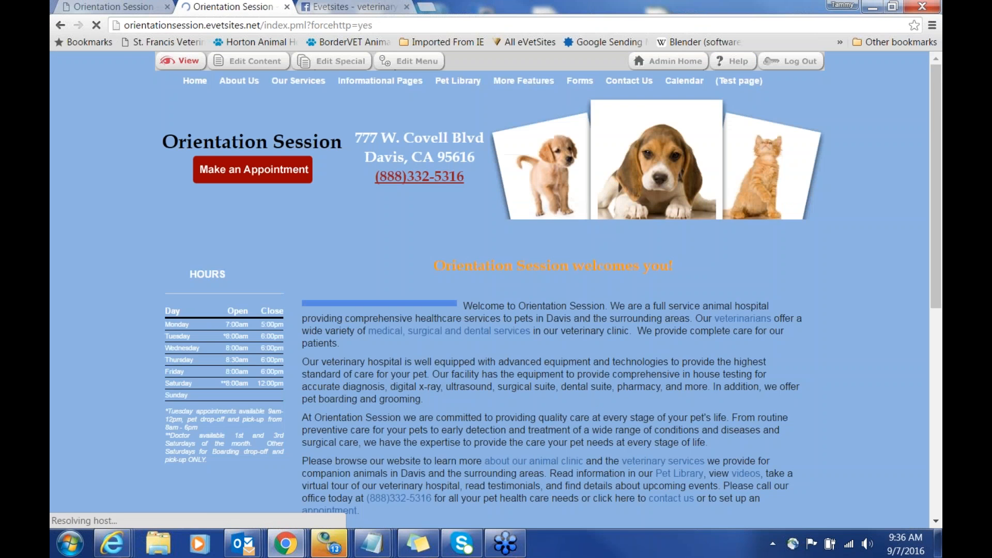
scroll(209, 434, "down", 3)
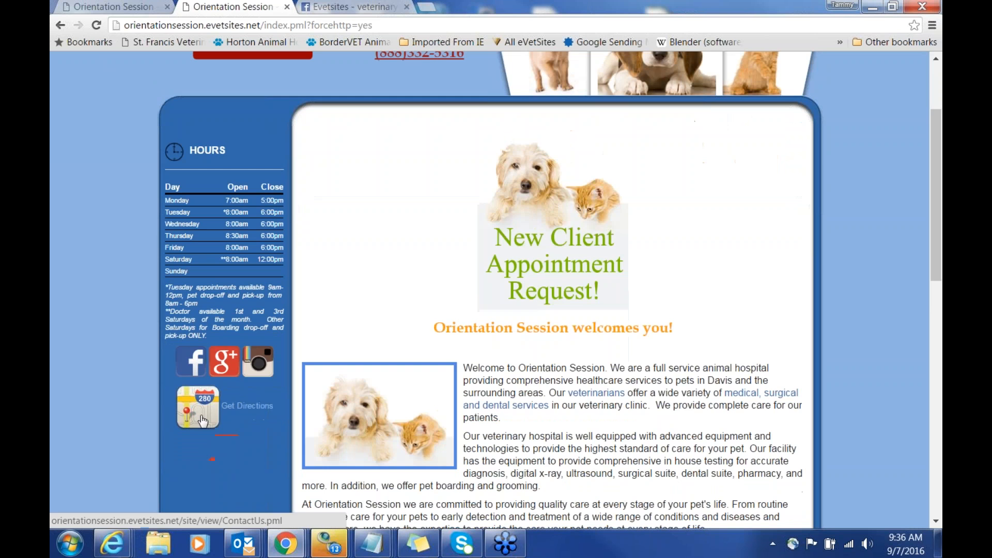
left_click(195, 360)
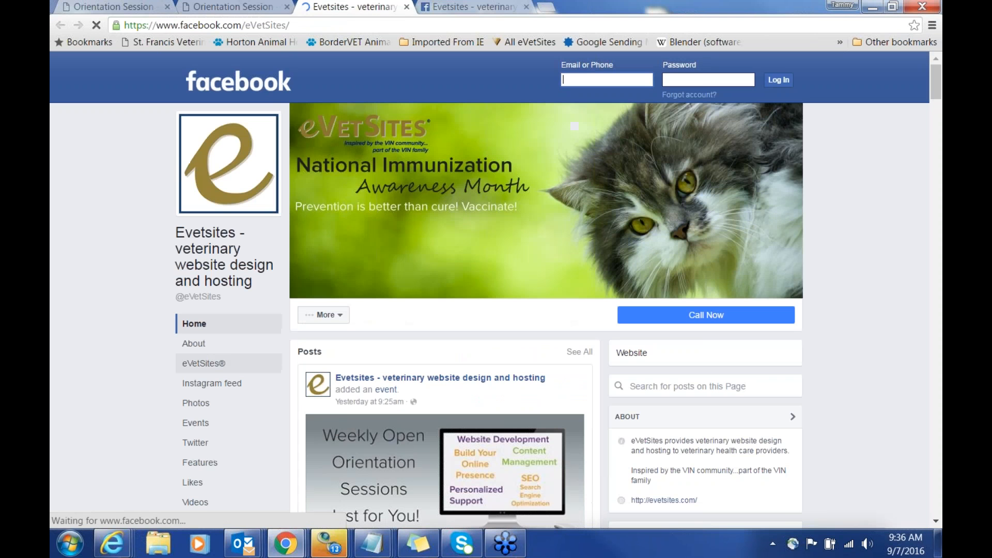
Step: Close the extra Facebook browser tab and return to the top of the Orientation Session home page
left_click(527, 7)
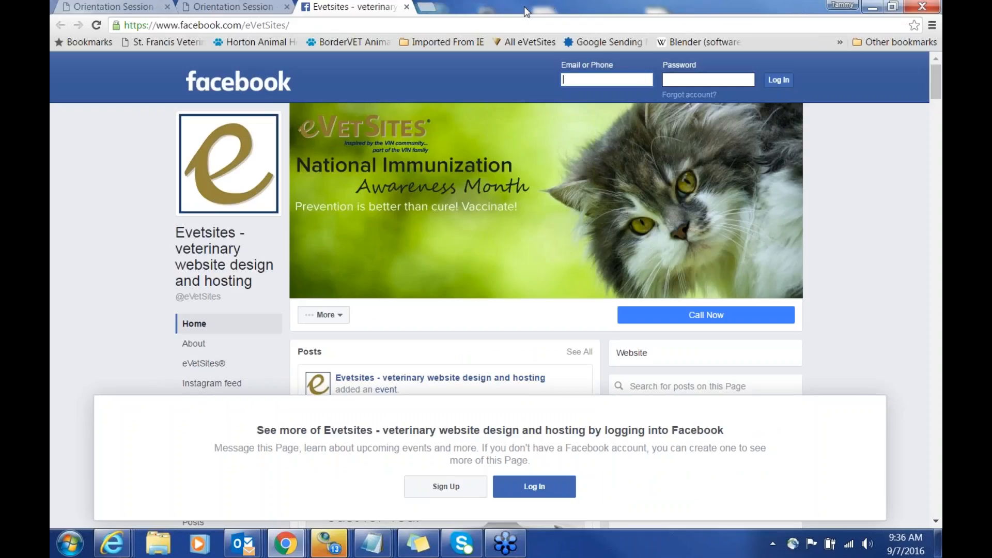
left_click(231, 8)
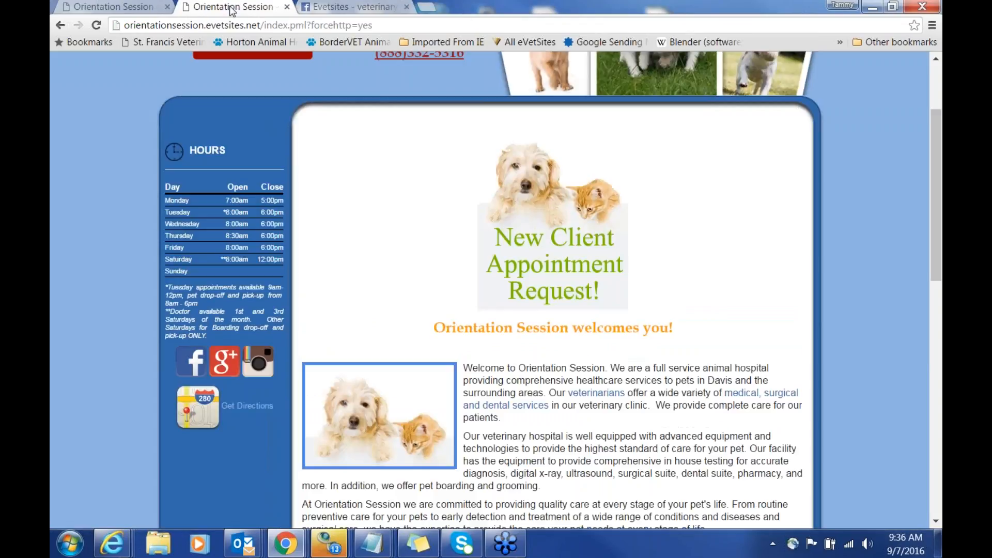
scroll(378, 215, "up", 3)
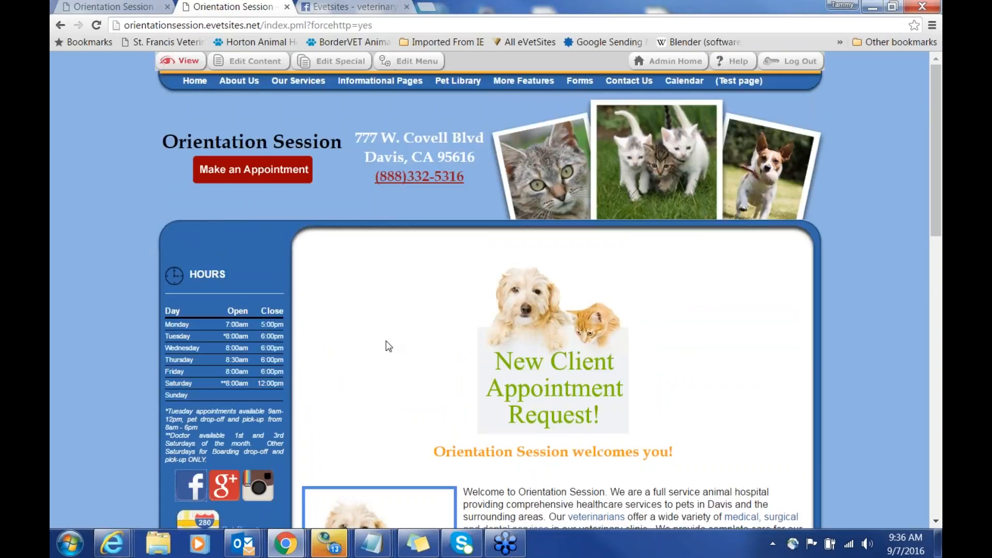